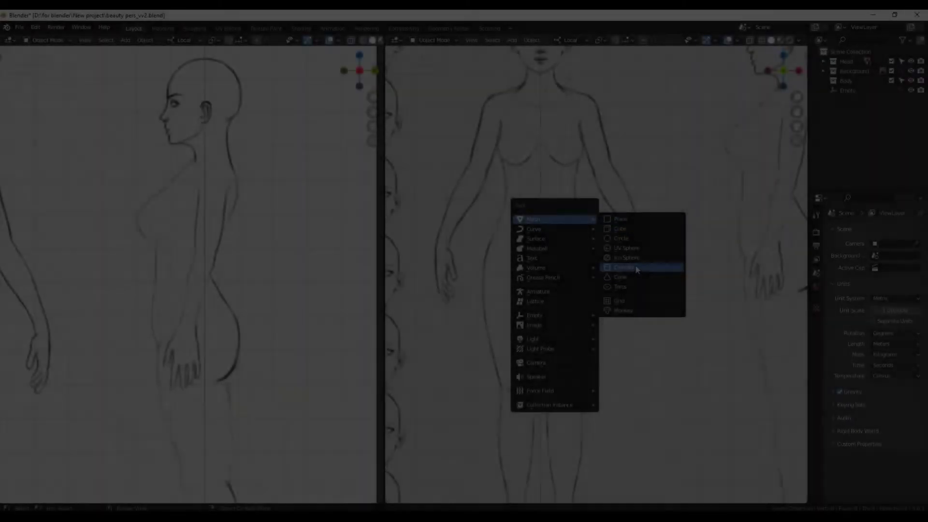
- Add a mesh cylinder in front of the female body reference sketches
{"action": "left_click", "coordinate": [622, 269]}
- Center the cylinder on the sketched torso and shorten it along Z to torso height
{"action": "key", "text": "g"}
{"action": "left_click", "coordinate": [576, 57]}
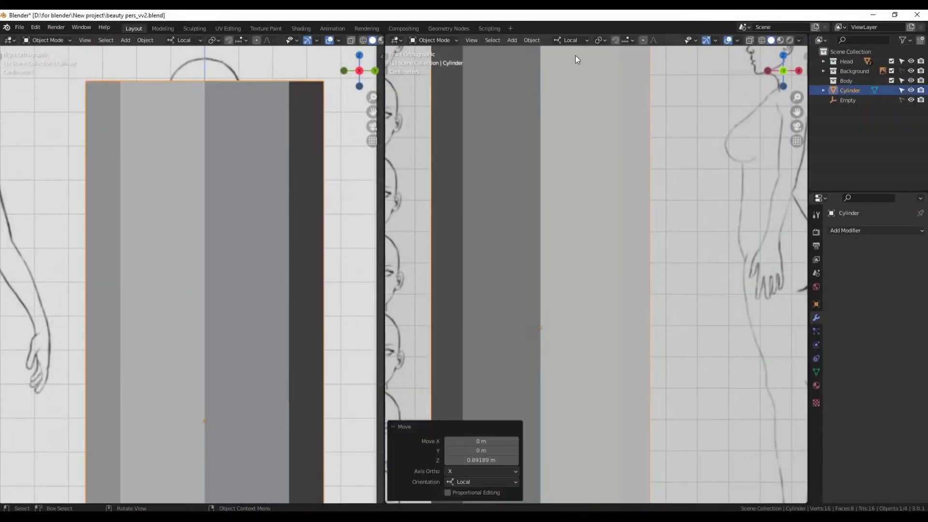
{"action": "key", "text": "g"}
{"action": "left_click", "coordinate": [624, 168]}
{"action": "key", "text": "g"}
{"action": "key", "text": "z"}
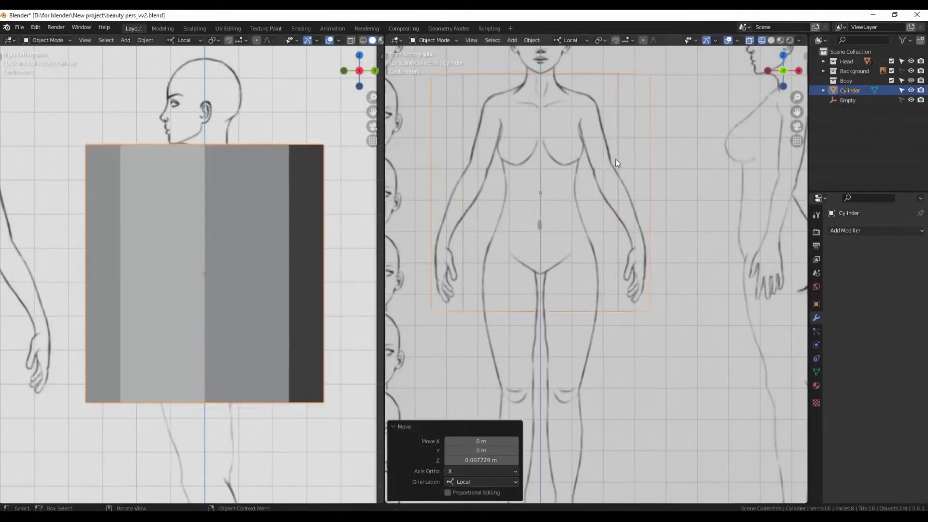
{"action": "left_click", "coordinate": [596, 181]}
{"action": "key", "text": "g"}
{"action": "key", "text": "z"}
{"action": "right_click", "coordinate": [601, 156]}
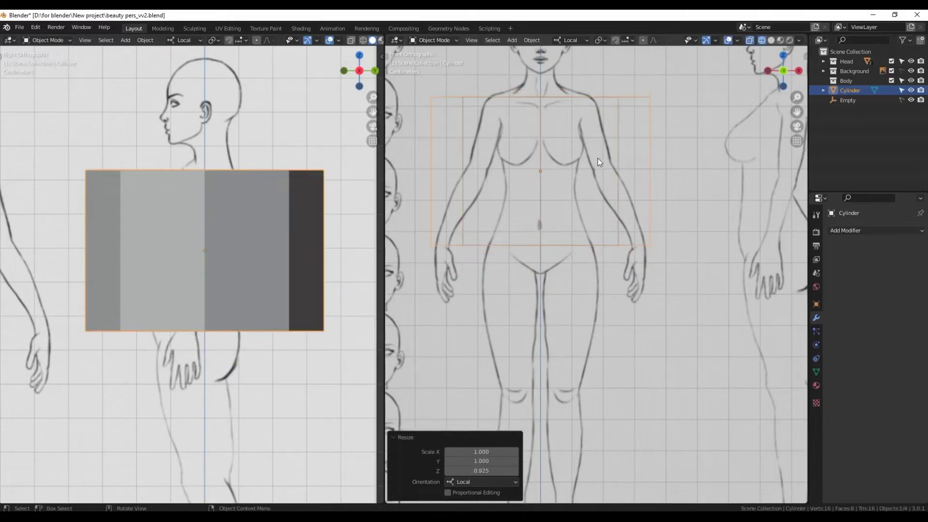
- Narrow the cylinder to torso width and place it over the side-view torso
{"action": "key", "text": "s"}
{"action": "key", "text": "shift+z"}
{"action": "left_click", "coordinate": [572, 165]}
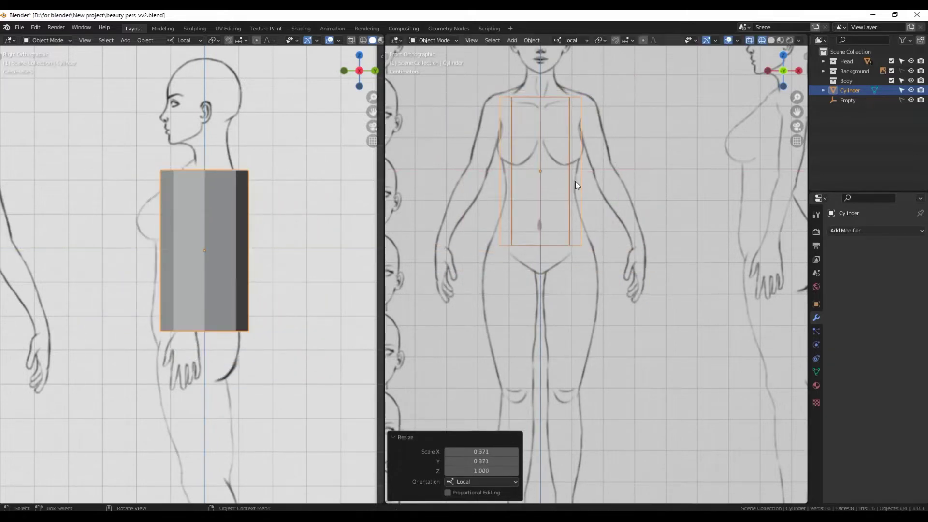
{"action": "key", "text": "g"}
{"action": "left_click", "coordinate": [228, 234]}
{"action": "scroll", "coordinate": [574, 158], "scroll_direction": "up", "scroll_amount": 2}
{"action": "scroll", "coordinate": [577, 253], "scroll_direction": "up", "scroll_amount": 1}
- Add four evenly spaced horizontal loop cuts around the cylinder in Edit Mode
{"action": "key", "text": "Tab"}
{"action": "key", "text": "ctrl+r"}
{"action": "scroll", "coordinate": [577, 253], "scroll_direction": "down", "scroll_amount": 1}
{"action": "left_click", "coordinate": [575, 251]}
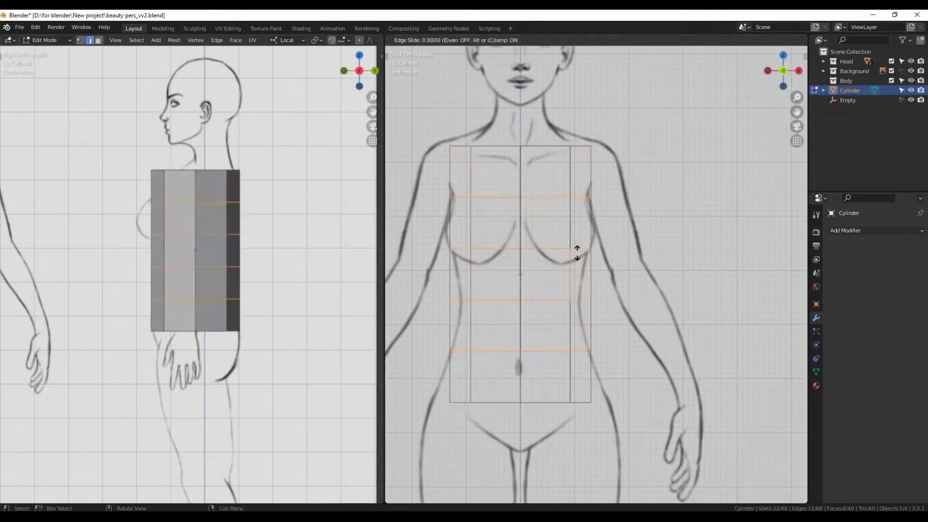
- Enable X-ray and narrow the lower torso loop along X
{"action": "right_click", "coordinate": [582, 191]}
{"action": "key", "text": "alt+z"}
{"action": "left_click", "coordinate": [580, 300], "text": "alt"}
{"action": "key", "text": "s"}
{"action": "key", "text": "x"}
{"action": "left_click", "coordinate": [574, 265]}
- Scale the bust and chest loops along X to follow the front sketch
{"action": "left_click", "coordinate": [580, 249], "text": "alt"}
{"action": "key", "text": "s"}
{"action": "key", "text": "x"}
{"action": "key", "text": "Return"}
{"action": "left_click", "coordinate": [580, 196], "text": "alt"}
{"action": "key", "text": "s"}
{"action": "key", "text": "x"}
{"action": "left_click", "coordinate": [644, 209]}
- Scale the top shoulder loop along X down to neck width
{"action": "left_click", "coordinate": [580, 145], "text": "alt"}
{"action": "key", "text": "s"}
{"action": "key", "text": "x"}
{"action": "left_click", "coordinate": [594, 122]}
{"action": "key", "text": "s"}
{"action": "key", "text": "x"}
{"action": "left_click", "coordinate": [561, 109]}
- Extrude a short, narrower neck from the top loop
{"action": "key", "text": "e"}
{"action": "left_click", "coordinate": [561, 104]}
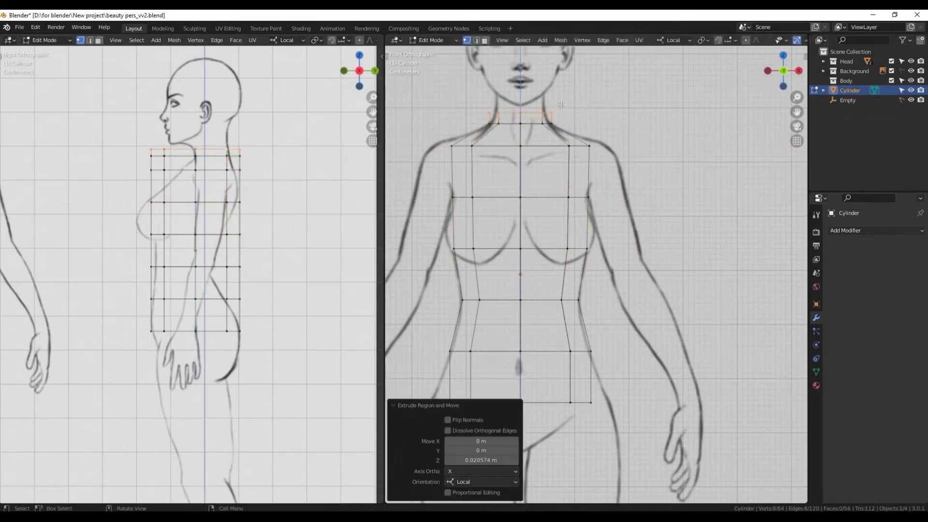
{"action": "left_click", "coordinate": [571, 120]}
- Widen the bottom torso loop along X by 1.261 for the hips
{"action": "left_click", "coordinate": [556, 402], "text": "alt"}
{"action": "key", "text": "s"}
{"action": "key", "text": "x"}
{"action": "left_click", "coordinate": [623, 364]}
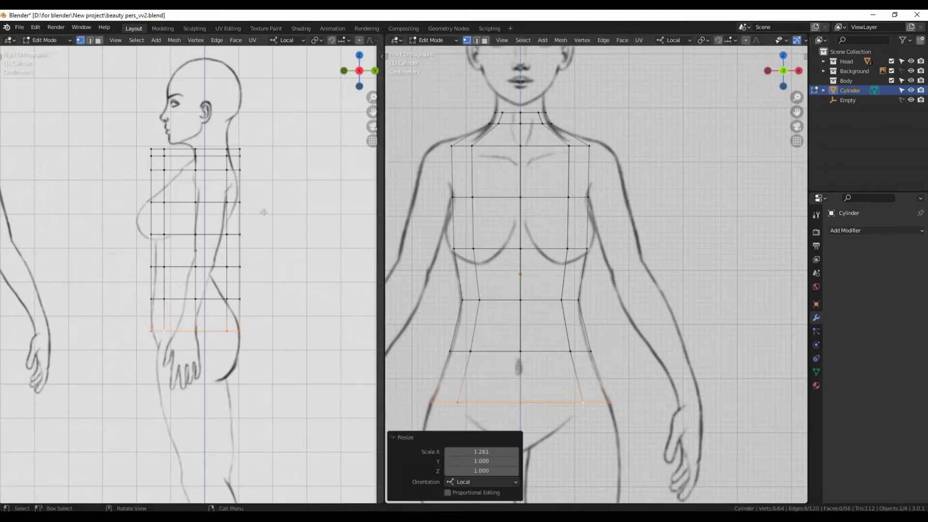
{"action": "scroll", "coordinate": [264, 211], "scroll_direction": "up", "scroll_amount": 3}
{"action": "left_click", "coordinate": [266, 249], "text": "alt"}
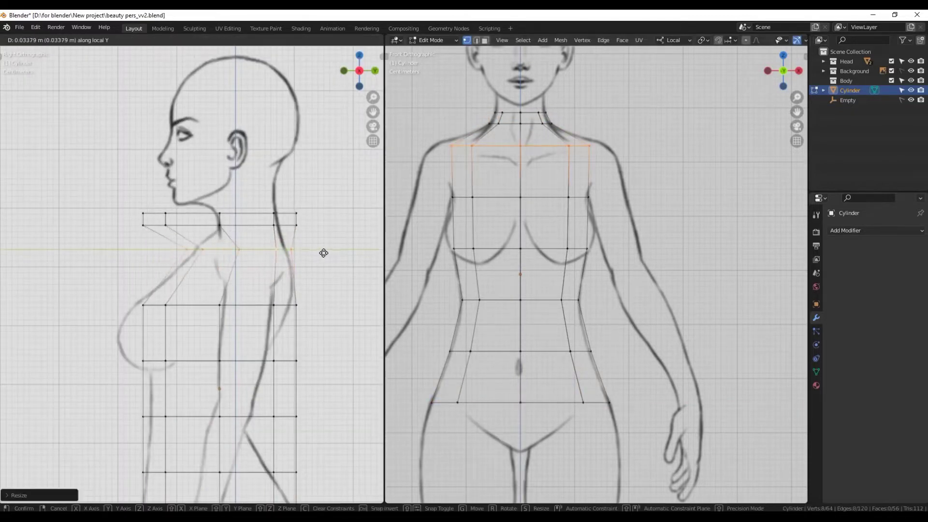
- Set the shoulder and neck-base loops' front-to-back depth to match the side profile
{"action": "left_click", "coordinate": [317, 252]}
{"action": "left_click", "coordinate": [319, 226], "text": "alt"}
{"action": "key", "text": "s"}
{"action": "key", "text": "y"}
{"action": "left_click", "coordinate": [280, 226]}
{"action": "key", "text": "s"}
{"action": "key", "text": "y"}
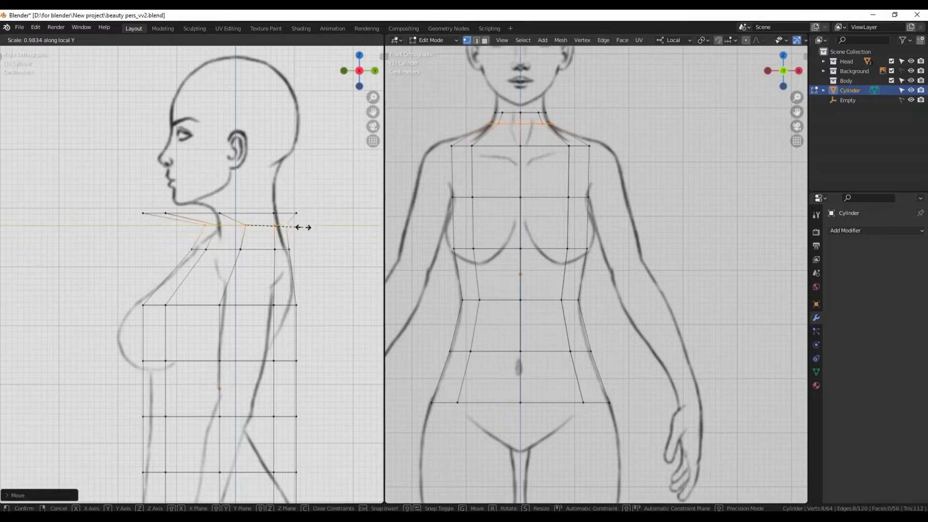
{"action": "left_click", "coordinate": [288, 228]}
- Move the top neck loop backward along Y and resize the upper chest loop
{"action": "left_click", "coordinate": [289, 206], "text": "alt"}
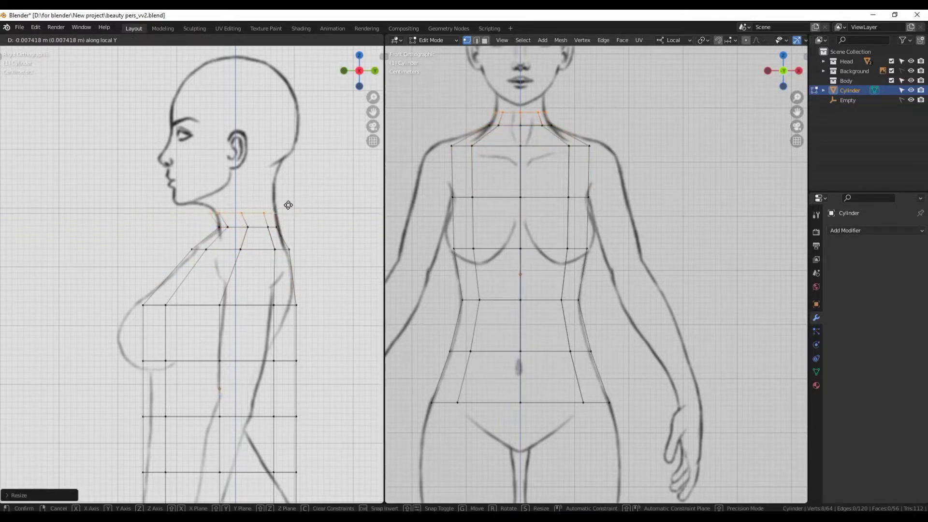
{"action": "key", "text": "g"}
{"action": "key", "text": "y"}
{"action": "left_click", "coordinate": [286, 305], "text": "alt"}
{"action": "key", "text": "s"}
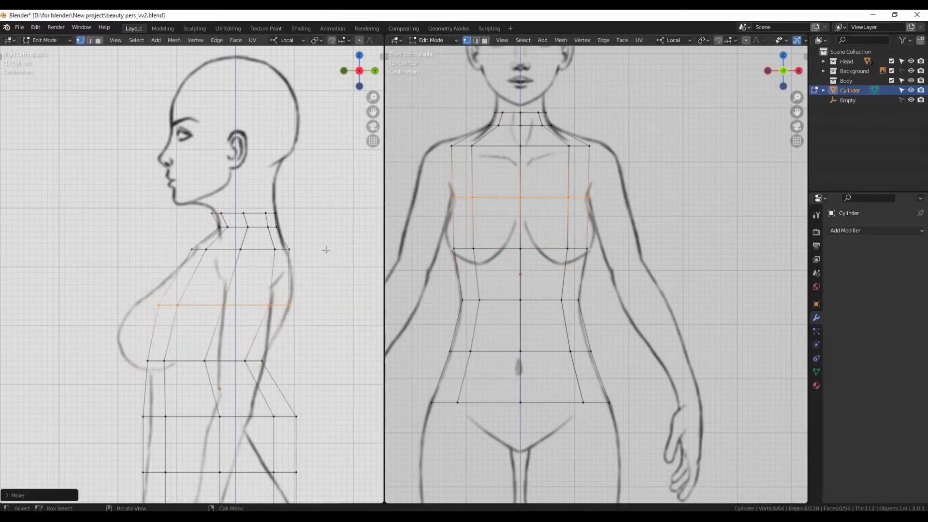
{"action": "middle_click_drag", "start_coordinate": [297, 301], "coordinate": [309, 186], "text": "shift"}
- Shift the waist loop toward the back curve and narrow it front to back
{"action": "left_click", "coordinate": [242, 302], "text": "alt"}
{"action": "key", "text": "g"}
{"action": "key", "text": "y"}
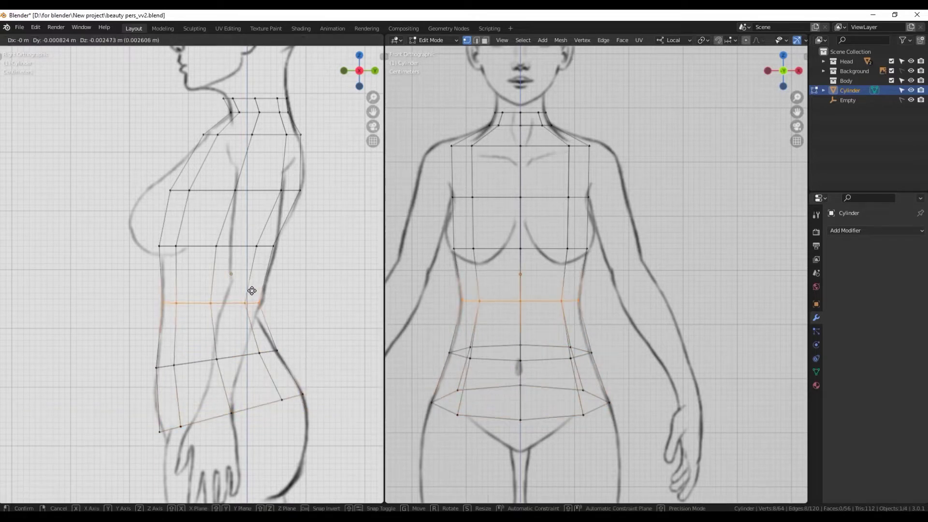
{"action": "key", "text": "s"}
{"action": "key", "text": "y"}
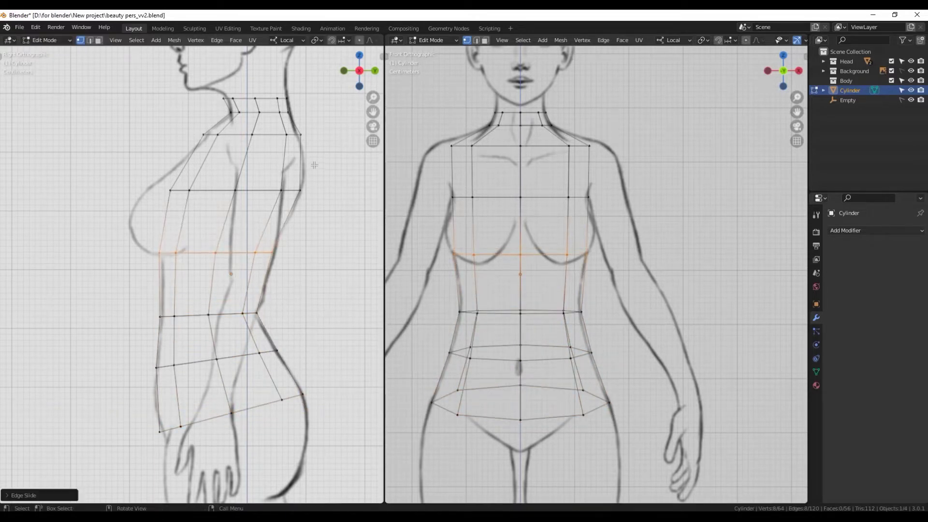
- Add an extra chest loop and slide it up the chest for the bust
{"action": "left_click", "coordinate": [285, 185], "text": "alt"}
{"action": "key", "text": "g"}
{"action": "key", "text": "g"}
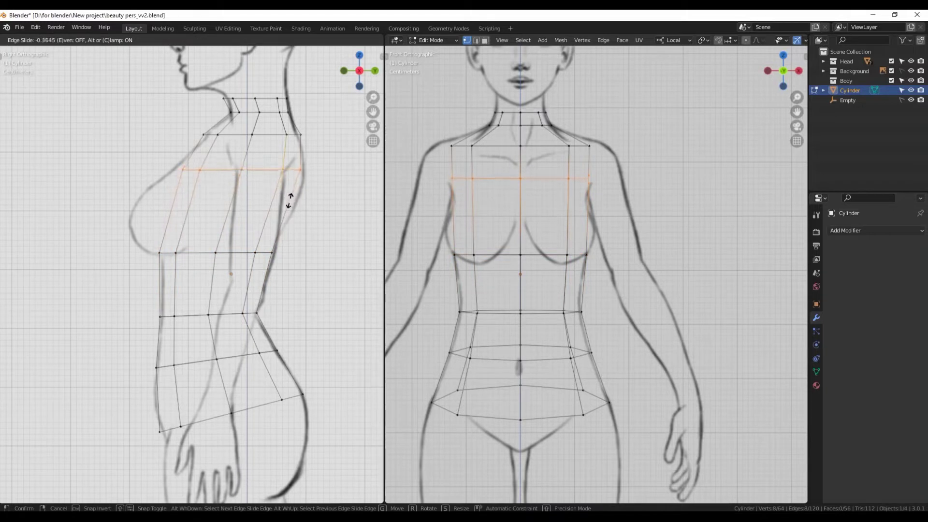
{"action": "left_click", "coordinate": [271, 202]}
{"action": "key", "text": "s"}
{"action": "key", "text": "y"}
{"action": "key", "text": "Escape"}
{"action": "left_click", "coordinate": [312, 160], "text": "alt"}
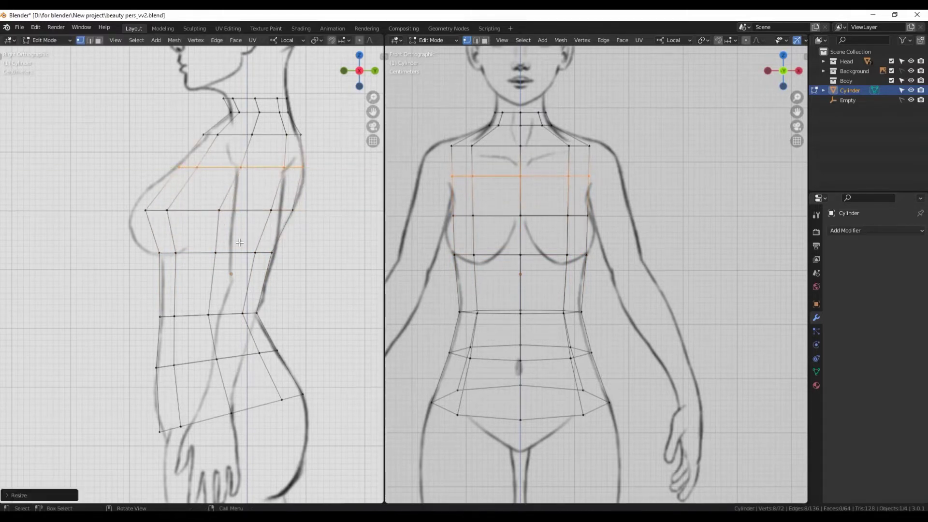
- Orbit to inspect the torso in 3D, then return to X-ray front view
{"action": "mouse_move", "coordinate": [411, 273]}
{"action": "middle_mouse_down"}
{"action": "mouse_move", "coordinate": [584, 261]}
{"action": "mouse_move", "coordinate": [493, 258]}
{"action": "mouse_move", "coordinate": [593, 248]}
{"action": "middle_mouse_up"}
{"action": "key", "text": "KP_1"}
{"action": "key", "text": "z"}
{"action": "left_click", "coordinate": [566, 236]}
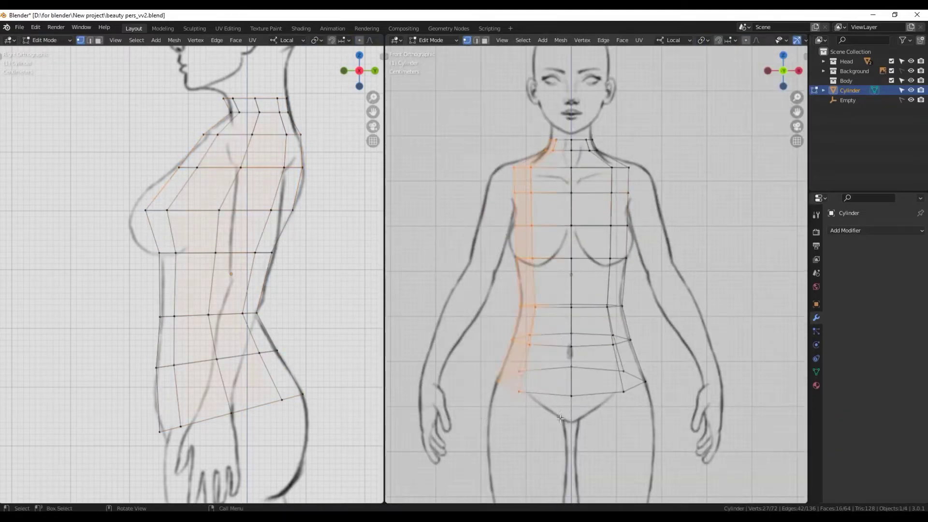
- Delete one half of the torso and apply the object's scale
{"action": "key", "text": "Tab"}
{"action": "key", "text": "ctrl+a"}
{"action": "left_click", "coordinate": [625, 237]}
{"action": "key", "text": "Tab"}
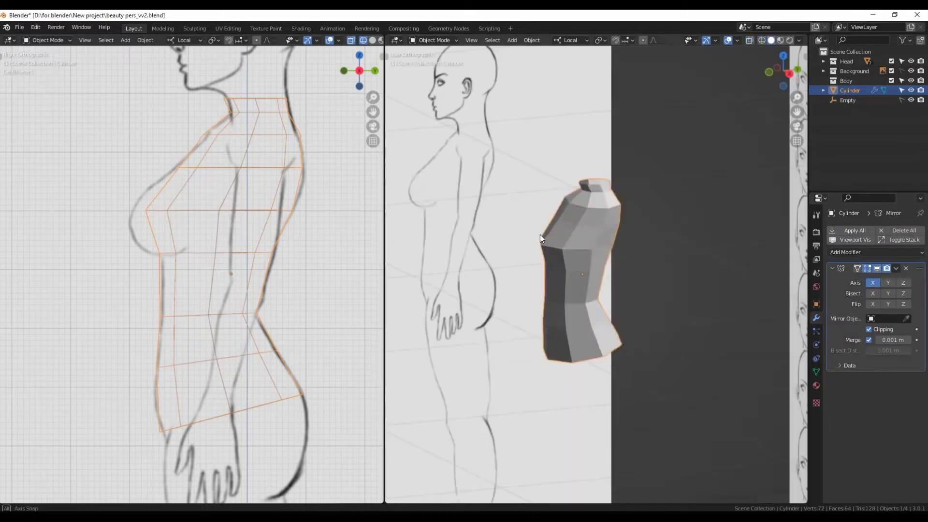
- Check the mirrored torso, then move a torso loop along Y to match the profile
{"action": "middle_click_drag", "start_coordinate": [540, 234], "coordinate": [599, 217]}
{"action": "key", "text": "z"}
{"action": "key", "text": "KP_1"}
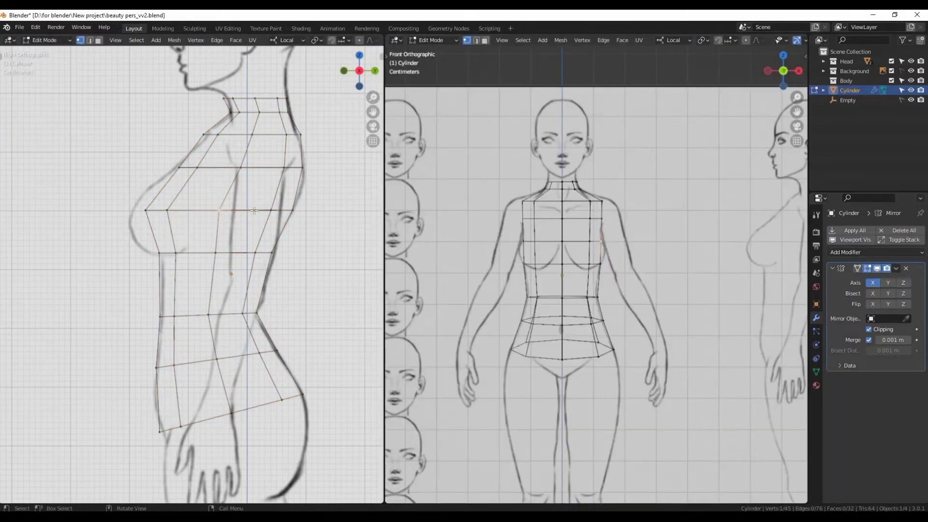
{"action": "left_click", "coordinate": [298, 212], "text": "alt"}
{"action": "key", "text": "g"}
{"action": "key", "text": "y"}
{"action": "left_click_drag", "start_coordinate": [278, 217], "coordinate": [293, 218]}
{"action": "left_click", "coordinate": [295, 216]}
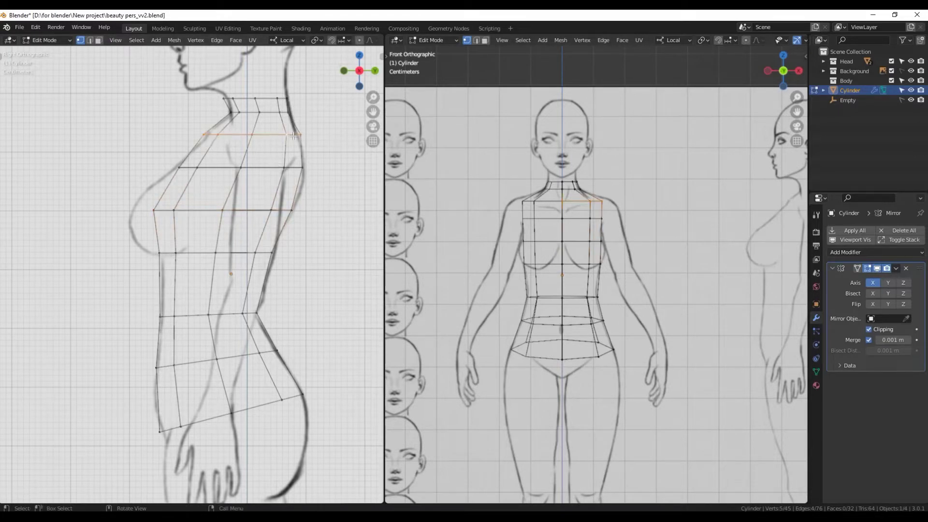
- Widen the next chest loop front to back
{"action": "key", "text": "s"}
{"action": "key", "text": "y"}
{"action": "key", "text": "Escape"}
{"action": "left_click", "coordinate": [286, 167], "text": "alt"}
{"action": "key", "text": "s"}
{"action": "key", "text": "y"}
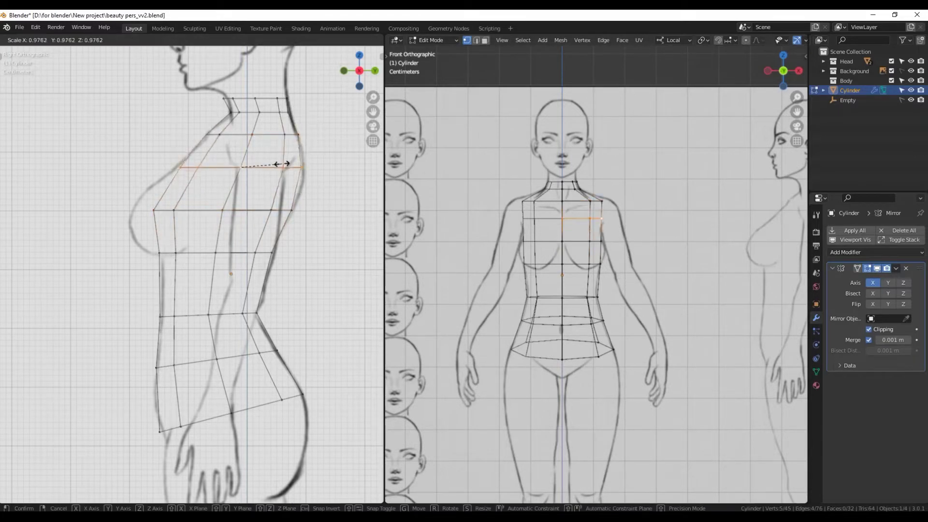
{"action": "left_click", "coordinate": [290, 169]}
- Reposition the under-bust loop and narrow the lower chest loop front to back
{"action": "left_click", "coordinate": [285, 210], "text": "alt"}
{"action": "key", "text": "s"}
{"action": "key", "text": "y"}
{"action": "left_click", "coordinate": [296, 205]}
{"action": "key", "text": "g"}
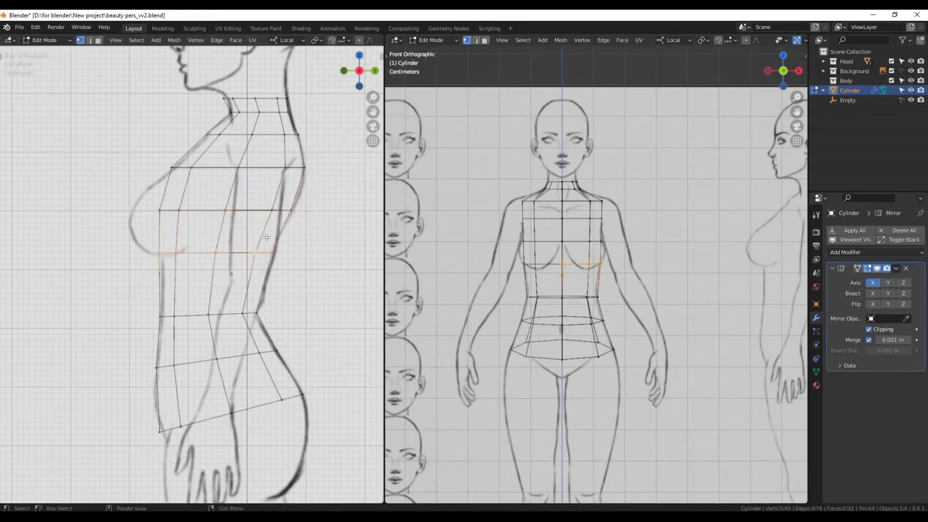
{"action": "key", "text": "s"}
{"action": "key", "text": "y"}
{"action": "left_click", "coordinate": [295, 227]}
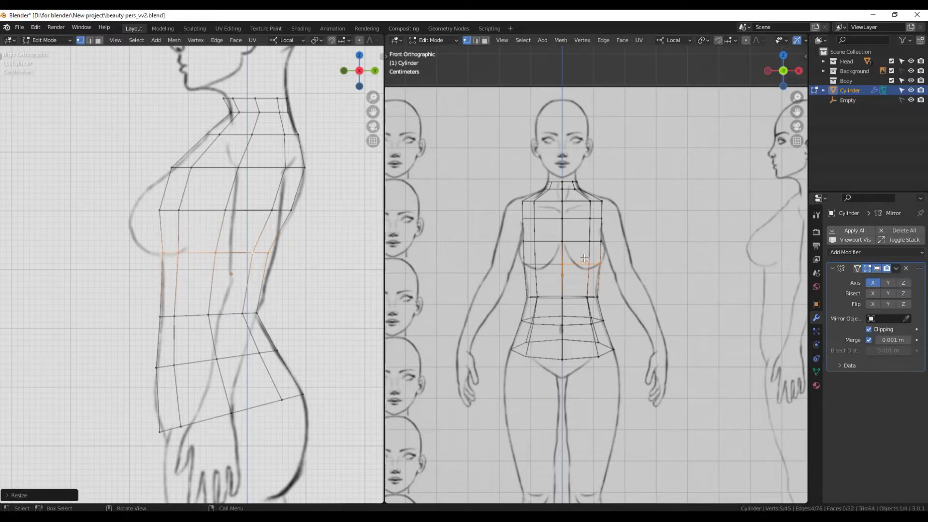
- Edge-slide the chest loops toward the shoulders, the last with a 0.334 factor
{"action": "key", "text": "g"}
{"action": "key", "text": "g"}
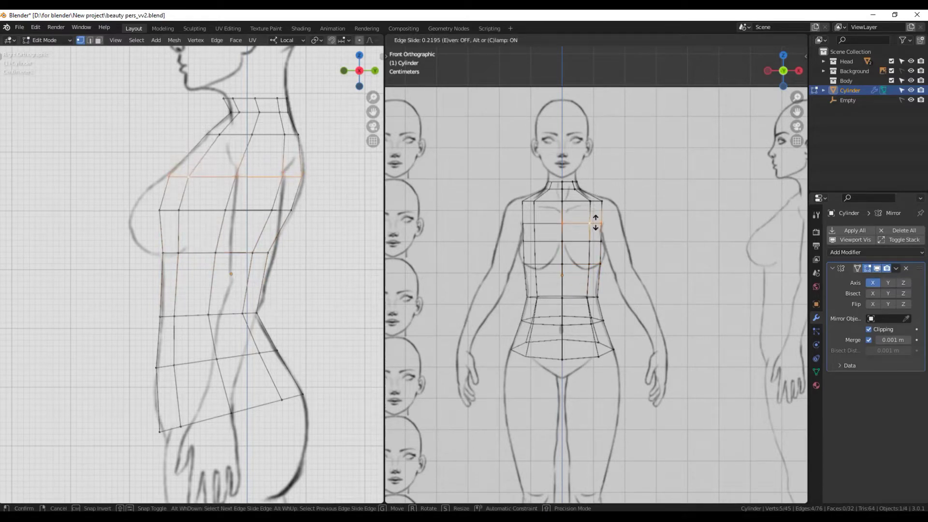
{"action": "left_click", "coordinate": [596, 223]}
{"action": "left_click", "coordinate": [599, 242], "text": "alt"}
{"action": "key", "text": "g"}
{"action": "key", "text": "g"}
{"action": "left_click", "coordinate": [601, 243]}
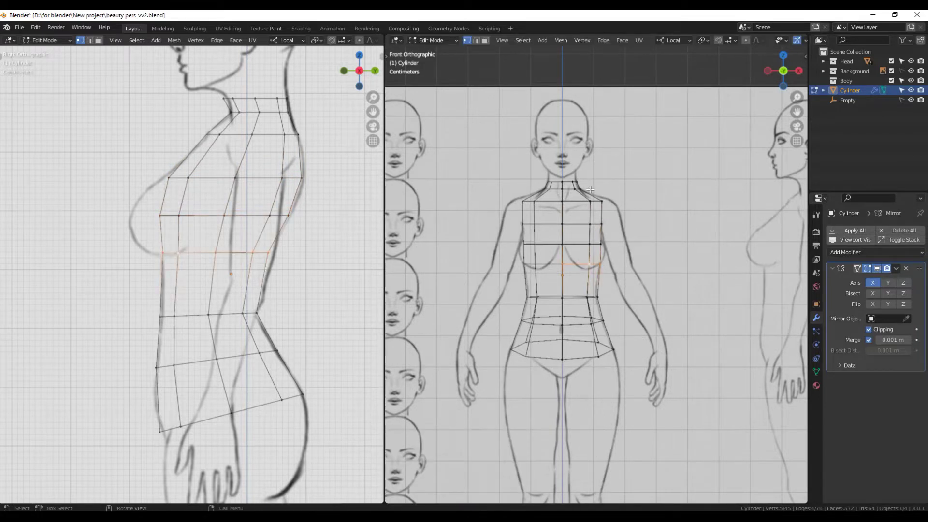
{"action": "key", "text": "g"}
{"action": "key", "text": "g"}
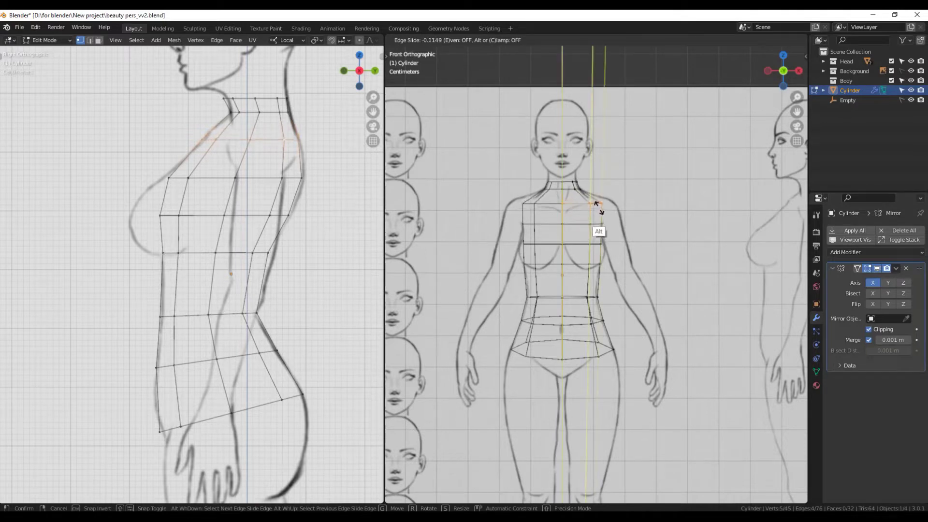
{"action": "left_click", "coordinate": [607, 191]}
- Resize the upper chest loop and review the half torso solid-shaded
{"action": "key", "text": "s"}
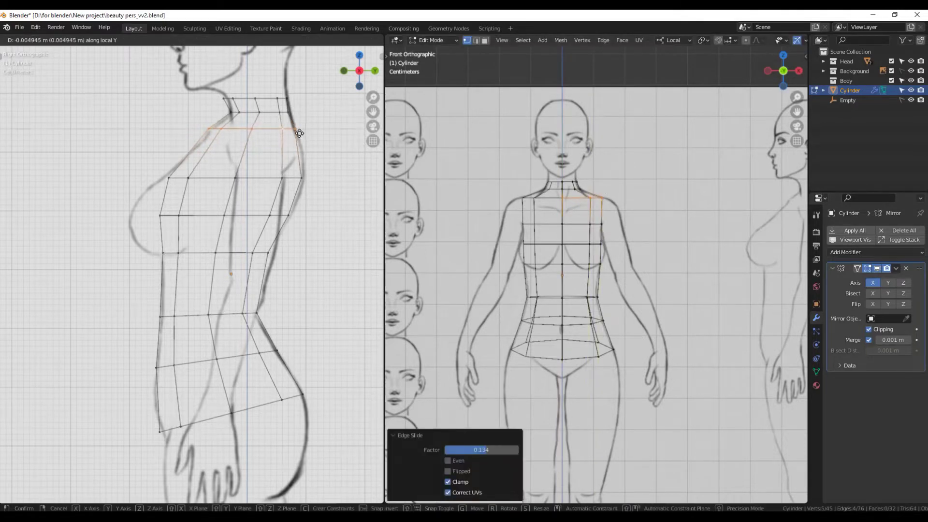
{"action": "left_click", "coordinate": [331, 124]}
{"action": "scroll", "coordinate": [624, 217], "scroll_direction": "up", "scroll_amount": 2}
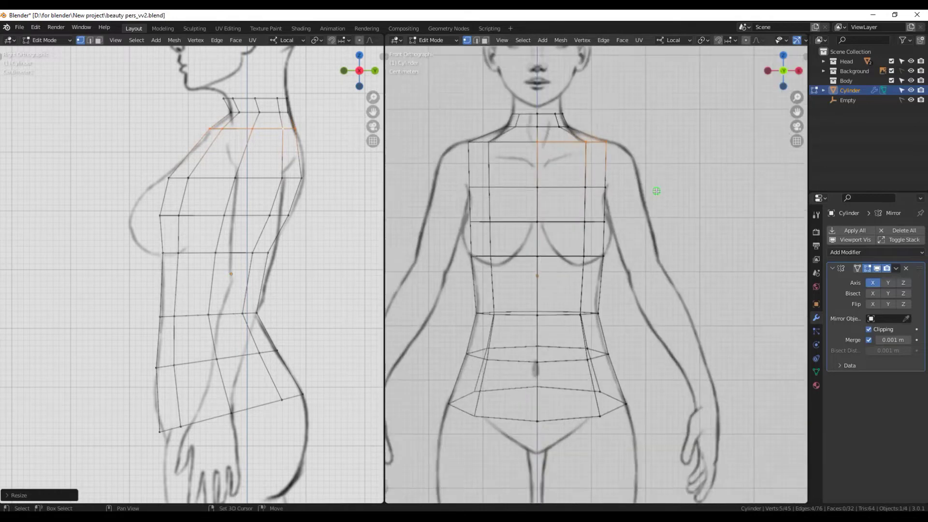
{"action": "key", "text": "alt+z"}
{"action": "mouse_move", "coordinate": [654, 191]}
{"action": "middle_mouse_down"}
{"action": "mouse_move", "coordinate": [562, 232]}
{"action": "mouse_move", "coordinate": [746, 232]}
{"action": "mouse_move", "coordinate": [571, 213]}
{"action": "mouse_move", "coordinate": [584, 235]}
{"action": "middle_mouse_up"}
{"action": "key", "text": "KP_1"}
{"action": "key", "text": "KP_1"}
- Extrude the shoulder face outward for the arm and rotate it to tilt downward
{"action": "key", "text": "alt+z"}
{"action": "scroll", "coordinate": [572, 239], "scroll_direction": "up", "scroll_amount": 3}
{"action": "scroll", "coordinate": [572, 239], "scroll_direction": "down", "scroll_amount": 1}
{"action": "middle_click_drag", "start_coordinate": [203, 232], "coordinate": [339, 230]}
{"action": "scroll", "coordinate": [605, 218], "scroll_direction": "up", "scroll_amount": 3}
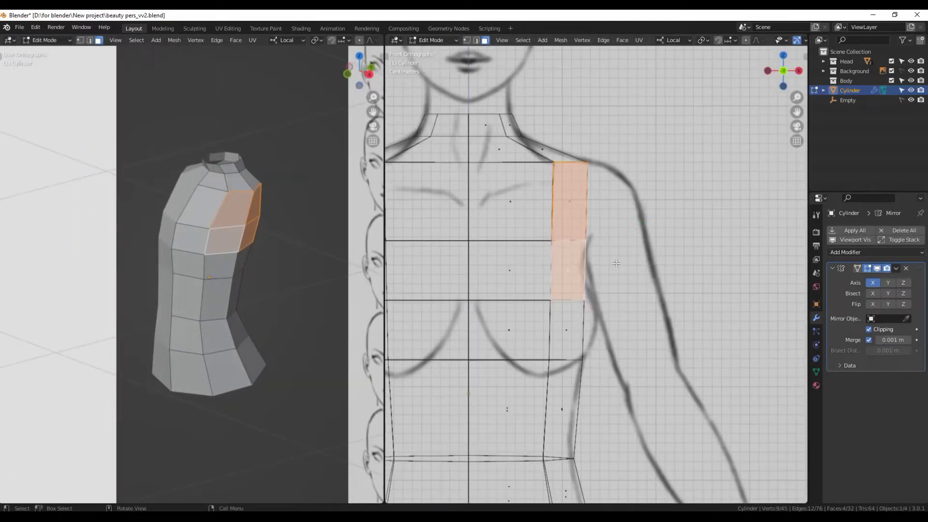
{"action": "key", "text": "e"}
{"action": "left_click", "coordinate": [717, 285]}
{"action": "key", "text": "r"}
{"action": "left_click", "coordinate": [676, 271]}
{"action": "key", "text": "r"}
{"action": "left_click", "coordinate": [742, 274]}
- Move the shoulder face into line with the arm sketch in side view
{"action": "key", "text": "g"}
{"action": "left_click", "coordinate": [747, 269]}
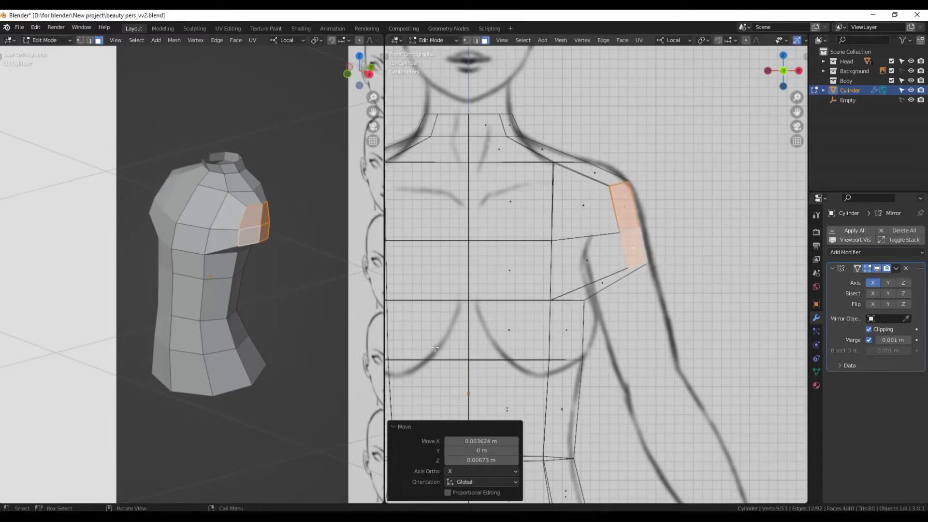
{"action": "key", "text": "KP_3"}
{"action": "scroll", "coordinate": [235, 293], "scroll_direction": "up", "scroll_amount": 2}
{"action": "scroll", "coordinate": [235, 293], "scroll_direction": "up", "scroll_amount": 3}
{"action": "key", "text": "alt+z"}
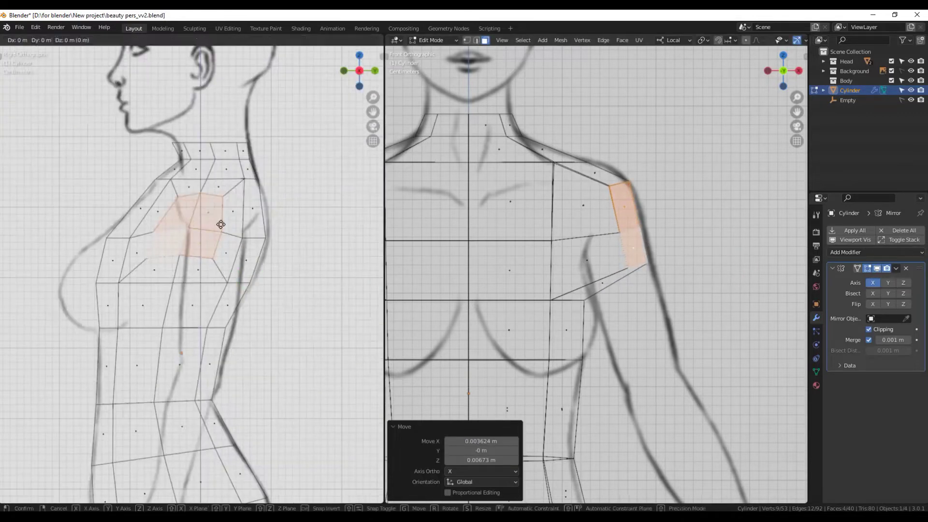
{"action": "key", "text": "alt+z"}
{"action": "scroll", "coordinate": [307, 238], "scroll_direction": "down", "scroll_amount": 5}
{"action": "key", "text": "KP_1"}
{"action": "middle_click_drag", "start_coordinate": [310, 241], "coordinate": [339, 261]}
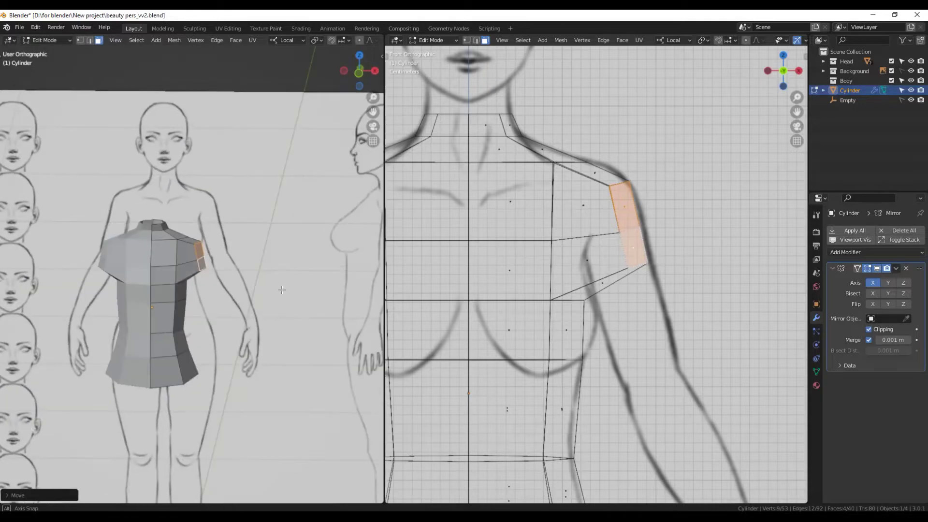
{"action": "mouse_move", "coordinate": [435, 270]}
{"action": "middle_mouse_down"}
{"action": "mouse_move", "coordinate": [500, 305]}
{"action": "mouse_move", "coordinate": [573, 246]}
{"action": "mouse_move", "coordinate": [626, 264]}
{"action": "middle_mouse_up"}
{"action": "scroll", "coordinate": [500, 306], "scroll_direction": "up", "scroll_amount": 3}
- In vertex mode, slide a shoulder vertex 0.306 and begin a knife cut across the chest
{"action": "key", "text": "alt+z"}
{"action": "key", "text": "1"}
{"action": "key", "text": "shift+v"}
{"action": "left_click", "coordinate": [572, 247]}
{"action": "key", "text": "End"}
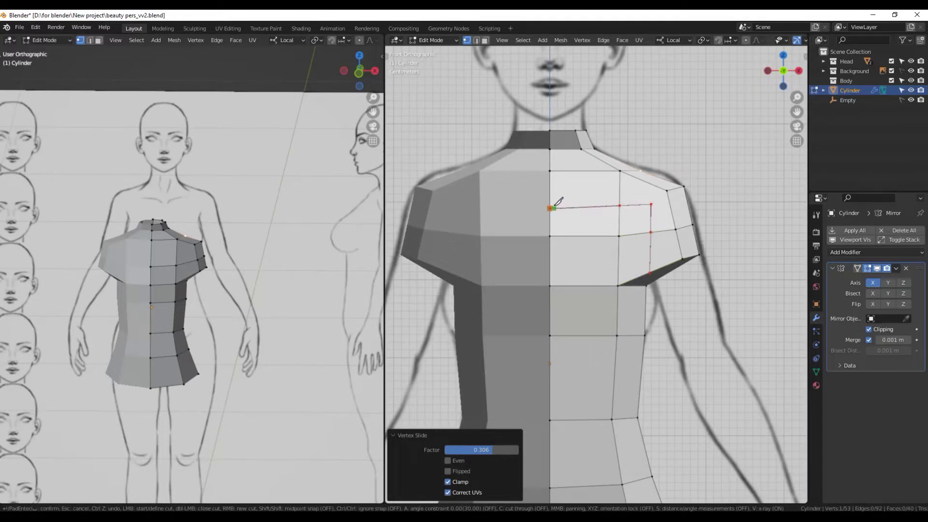
- Confirm the chest-to-shoulder cut and show the front view as wireframe
{"action": "key", "text": "Return"}
{"action": "mouse_move", "coordinate": [646, 347]}
{"action": "middle_mouse_down"}
{"action": "mouse_move", "coordinate": [458, 283]}
{"action": "mouse_move", "coordinate": [738, 311]}
{"action": "mouse_move", "coordinate": [546, 258]}
{"action": "middle_mouse_up"}
{"action": "key", "text": "End"}
{"action": "key", "text": "z"}
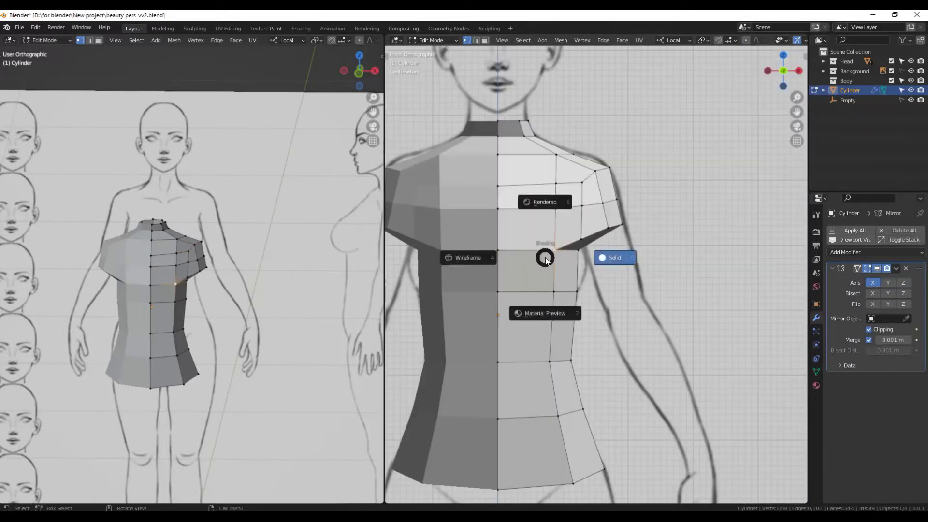
{"action": "key", "text": "4"}
{"action": "scroll", "coordinate": [571, 285], "scroll_direction": "up", "scroll_amount": 4}
{"action": "scroll", "coordinate": [588, 312], "scroll_direction": "up", "scroll_amount": 3}
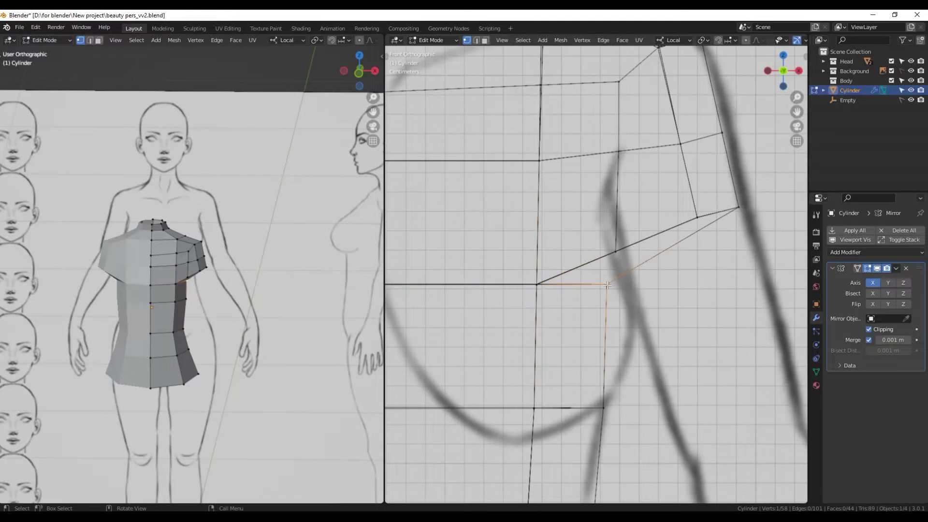
- Move the edge junction vertex and upper shoulder vertices to follow the front sketch
{"action": "left_click", "coordinate": [536, 284], "text": "shift"}
{"action": "key", "text": "g"}
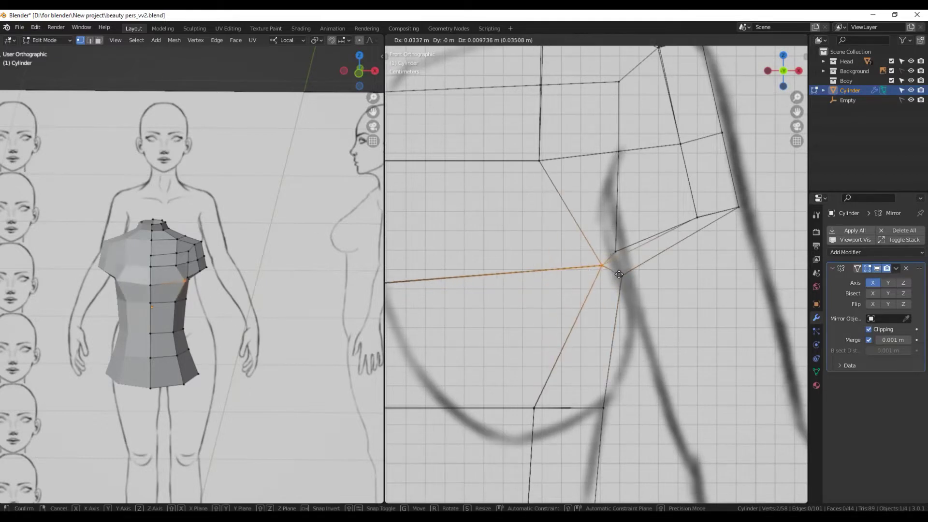
{"action": "left_click", "coordinate": [610, 270]}
{"action": "left_click", "coordinate": [617, 149]}
{"action": "scroll", "coordinate": [617, 148], "scroll_direction": "down", "scroll_amount": 2}
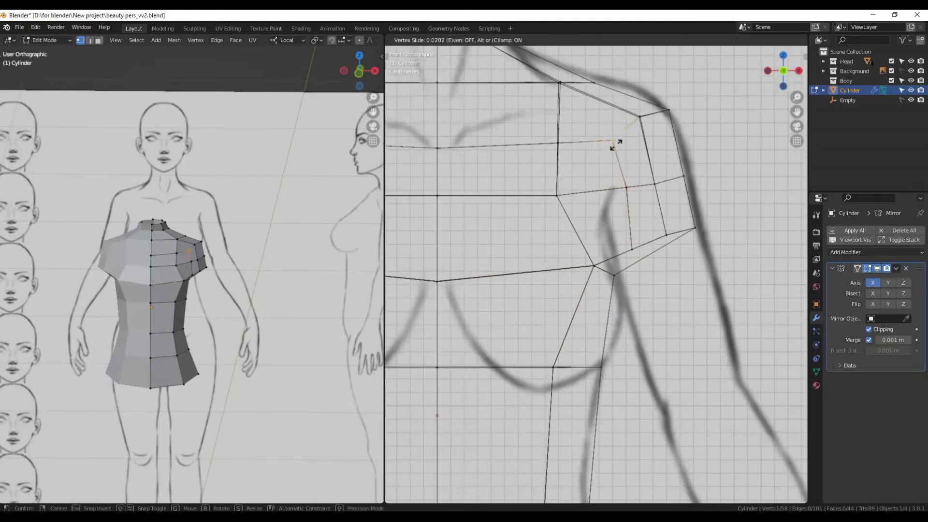
{"action": "left_click", "coordinate": [559, 143]}
{"action": "key", "text": "g"}
{"action": "left_click", "coordinate": [593, 266], "text": "shift"}
{"action": "key", "text": "g"}
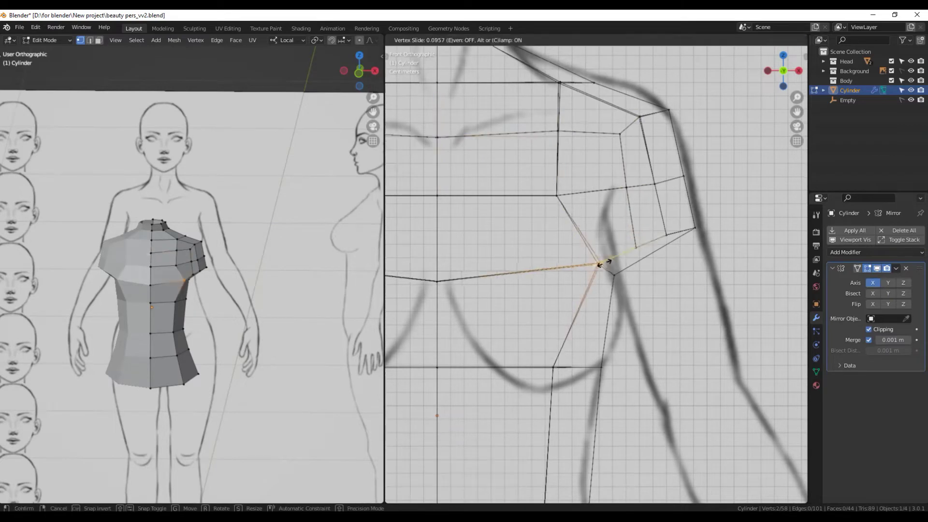
{"action": "left_click", "coordinate": [605, 255]}
- Slide a shoulder-line vertex along its edge and lower the centre chest vertex
{"action": "middle_click_drag", "start_coordinate": [193, 290], "coordinate": [145, 290]}
{"action": "scroll", "coordinate": [145, 290], "scroll_direction": "up", "scroll_amount": 3}
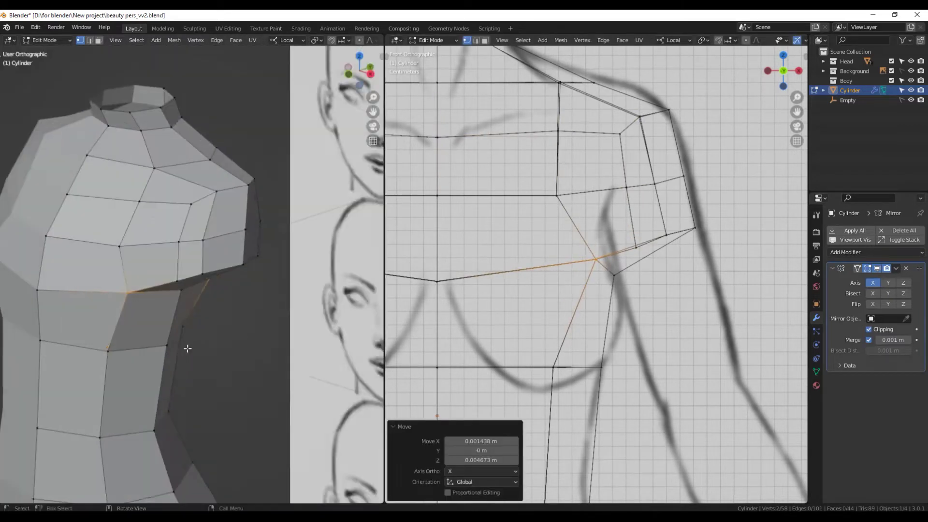
{"action": "scroll", "coordinate": [550, 331], "scroll_direction": "down", "scroll_amount": 1}
{"action": "middle_click_drag", "start_coordinate": [526, 318], "coordinate": [581, 421], "text": "shift"}
{"action": "scroll", "coordinate": [581, 421], "scroll_direction": "up", "scroll_amount": 3}
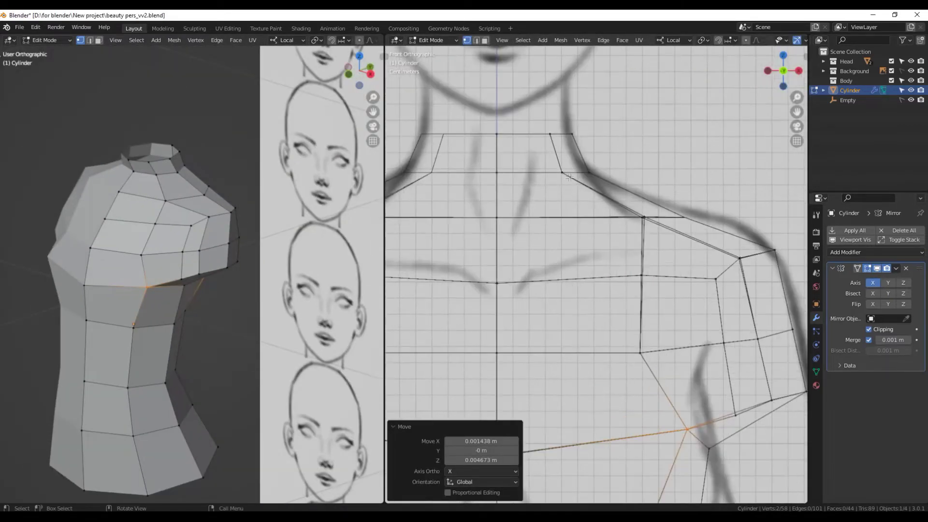
{"action": "left_click", "coordinate": [651, 230], "text": "shift"}
{"action": "key", "text": "shift+v"}
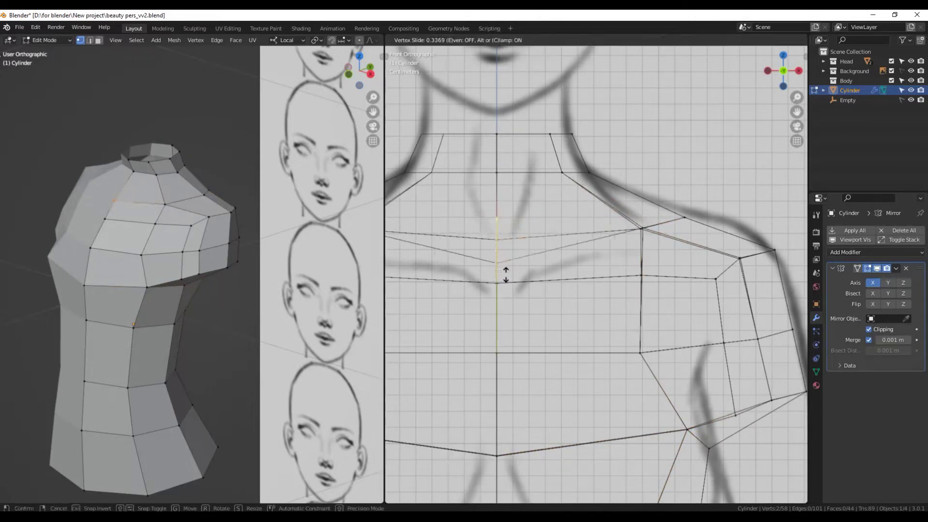
{"action": "left_click", "coordinate": [499, 335]}
{"action": "left_click", "coordinate": [497, 283]}
{"action": "key", "text": "g"}
{"action": "left_click", "coordinate": [509, 334]}
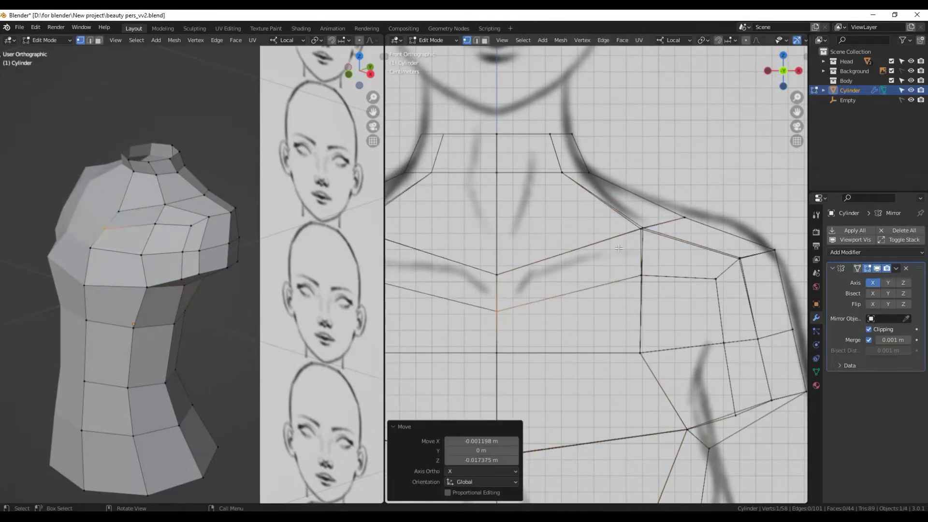
- Slide the vertical-edge vertex down, reposition the centre vertex and raise two shoulder vertices
{"action": "left_click", "coordinate": [641, 276]}
{"action": "key", "text": "shift+v"}
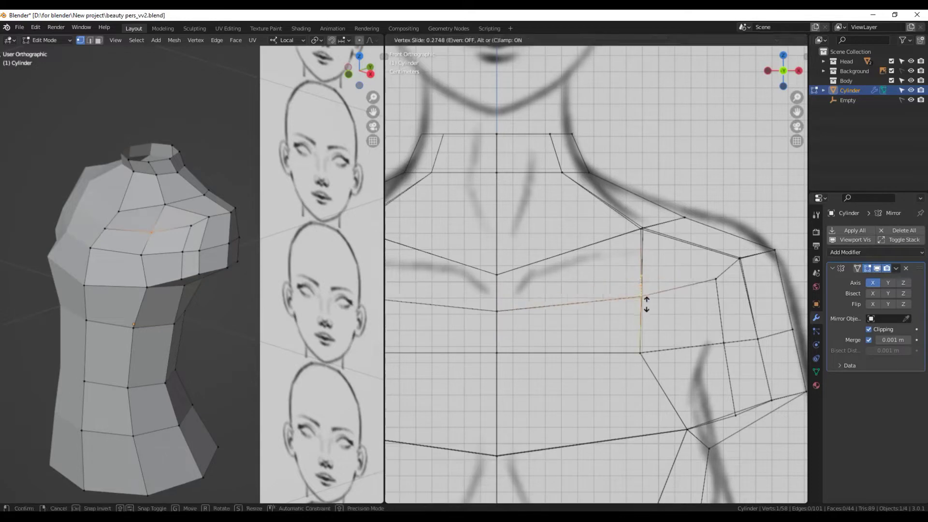
{"action": "left_click", "coordinate": [502, 312]}
{"action": "key", "text": "g"}
{"action": "left_click", "coordinate": [496, 291]}
{"action": "left_click", "coordinate": [642, 227]}
{"action": "key", "text": "g"}
{"action": "left_click", "coordinate": [775, 250]}
{"action": "key", "text": "g"}
{"action": "left_click", "coordinate": [708, 293]}
{"action": "scroll", "coordinate": [708, 292], "scroll_direction": "down", "scroll_amount": 5}
{"action": "middle_click_drag", "start_coordinate": [708, 293], "coordinate": [604, 271]}
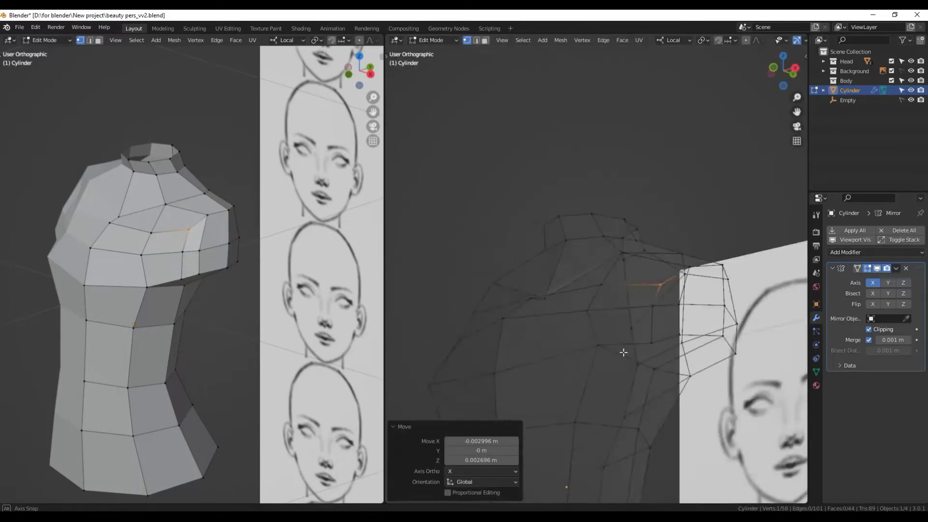
- Raise the front chest vertices to match the side sketch
{"action": "key", "text": "Page_Down"}
{"action": "left_click", "coordinate": [162, 217]}
{"action": "mouse_move", "coordinate": [137, 251]}
{"action": "middle_mouse_down"}
{"action": "mouse_move", "coordinate": [162, 217]}
{"action": "mouse_move", "coordinate": [170, 226]}
{"action": "middle_mouse_up"}
{"action": "key", "text": "g"}
{"action": "left_click", "coordinate": [164, 220]}
{"action": "key", "text": "KP_3"}
{"action": "key", "text": "g"}
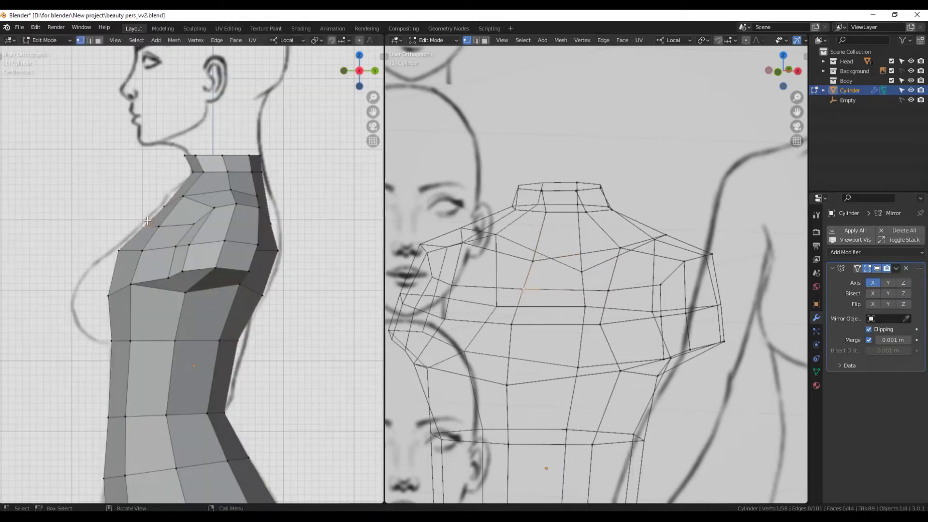
{"action": "left_click", "coordinate": [170, 226]}
{"action": "mouse_move", "coordinate": [171, 226]}
{"action": "middle_mouse_down"}
{"action": "mouse_move", "coordinate": [205, 266]}
{"action": "mouse_move", "coordinate": [198, 288]}
{"action": "middle_mouse_up"}
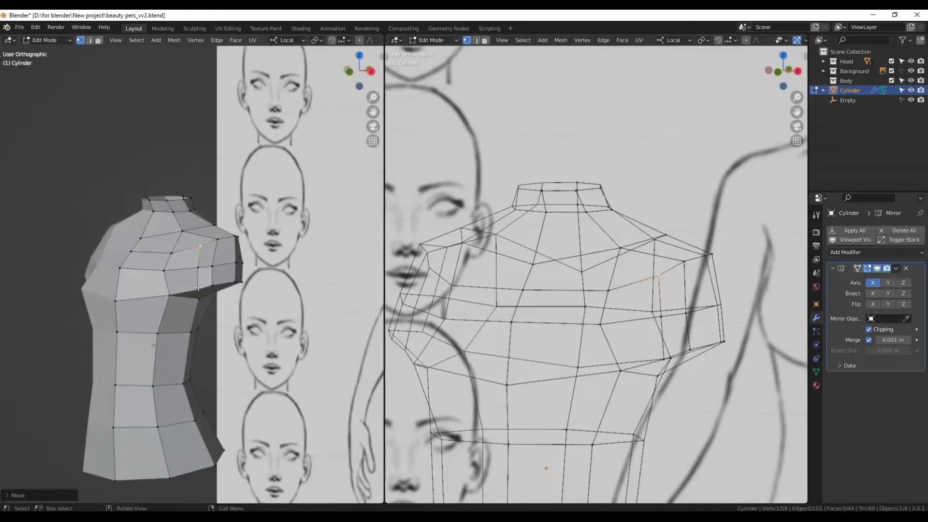
{"action": "key", "text": "KP_3"}
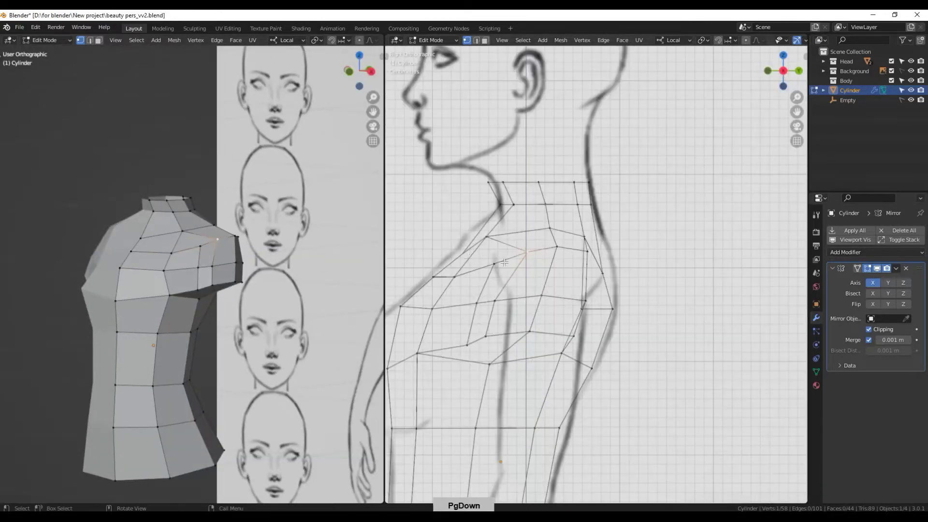
{"action": "left_click", "coordinate": [570, 349]}
- Pull the side vertices onto the body outline and adjust the shoulder vertex from the front
{"action": "left_click", "coordinate": [449, 247]}
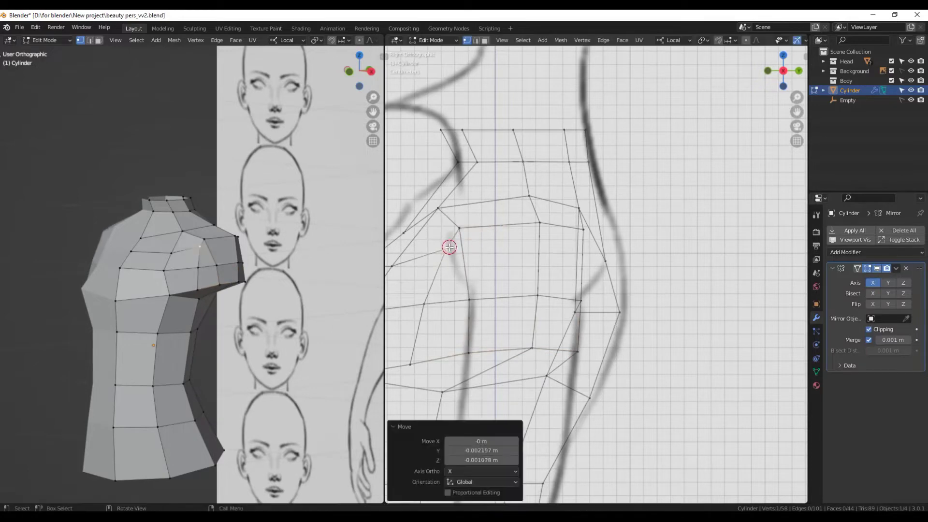
{"action": "left_click_drag", "start_coordinate": [583, 230], "coordinate": [590, 234]}
{"action": "key", "text": "KP_1"}
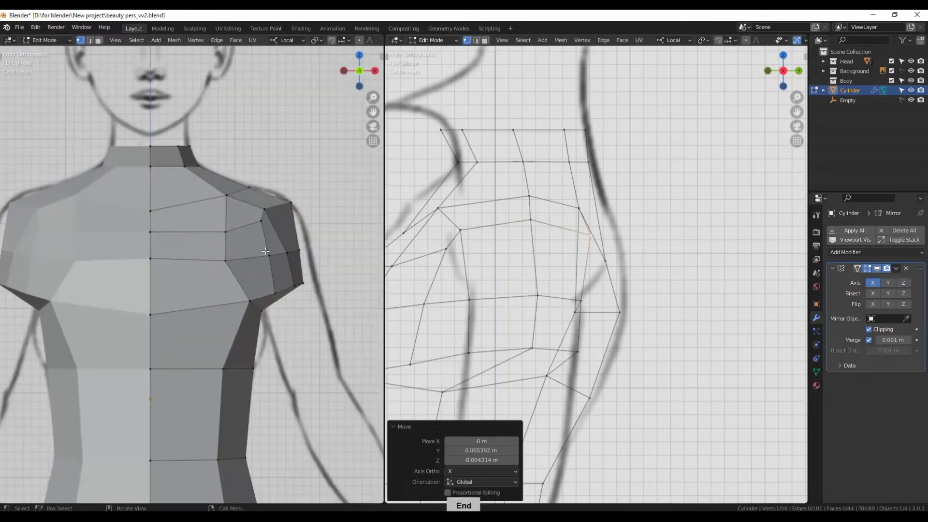
{"action": "scroll", "coordinate": [277, 267], "scroll_direction": "up", "scroll_amount": 3}
{"action": "key", "text": "g"}
{"action": "left_click", "coordinate": [266, 225]}
{"action": "mouse_move", "coordinate": [265, 225]}
{"action": "middle_mouse_down"}
{"action": "mouse_move", "coordinate": [315, 333]}
{"action": "mouse_move", "coordinate": [180, 304]}
{"action": "mouse_move", "coordinate": [212, 338]}
{"action": "mouse_move", "coordinate": [169, 338]}
{"action": "middle_mouse_up"}
{"action": "key", "text": "g"}
{"action": "left_click", "coordinate": [251, 315]}
{"action": "scroll", "coordinate": [170, 340], "scroll_direction": "down", "scroll_amount": 4}
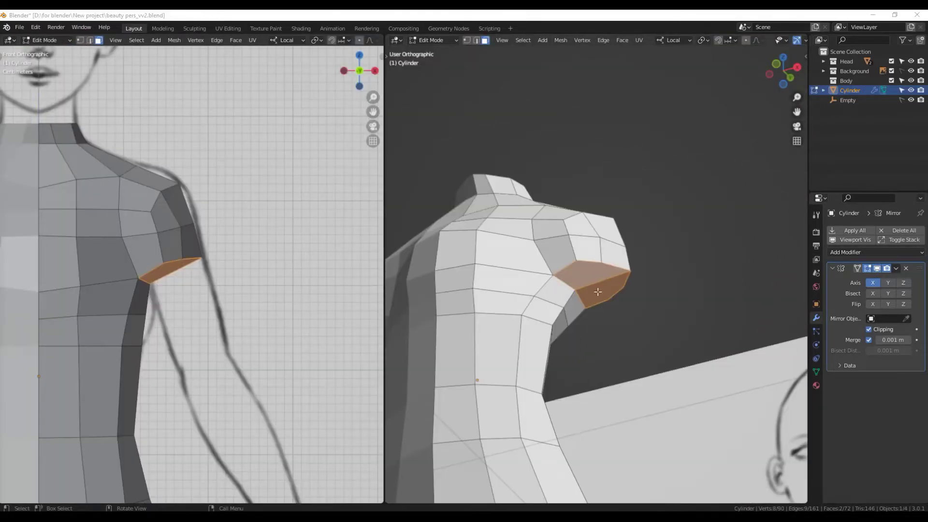
- Delete the shoulder face, fill the hole with a new face and nudge a shoulder vertex
{"action": "key", "text": "x"}
{"action": "left_click", "coordinate": [632, 284]}
{"action": "key", "text": "1"}
{"action": "key", "text": "KP_1"}
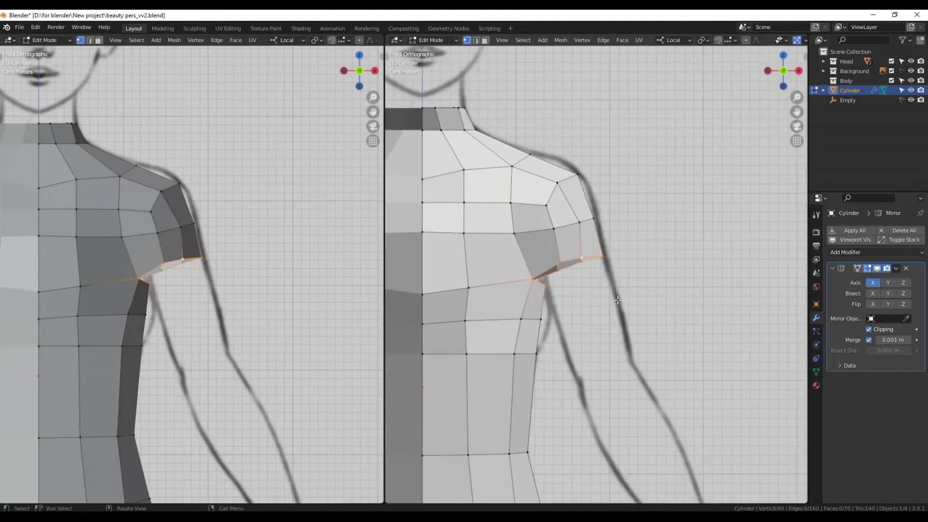
{"action": "scroll", "coordinate": [617, 301], "scroll_direction": "up", "scroll_amount": 3}
{"action": "key", "text": "f"}
{"action": "mouse_move", "coordinate": [580, 305]}
{"action": "middle_mouse_down"}
{"action": "mouse_move", "coordinate": [483, 290]}
{"action": "mouse_move", "coordinate": [416, 325]}
{"action": "middle_mouse_up"}
{"action": "left_click", "coordinate": [490, 292]}
{"action": "key", "text": "g"}
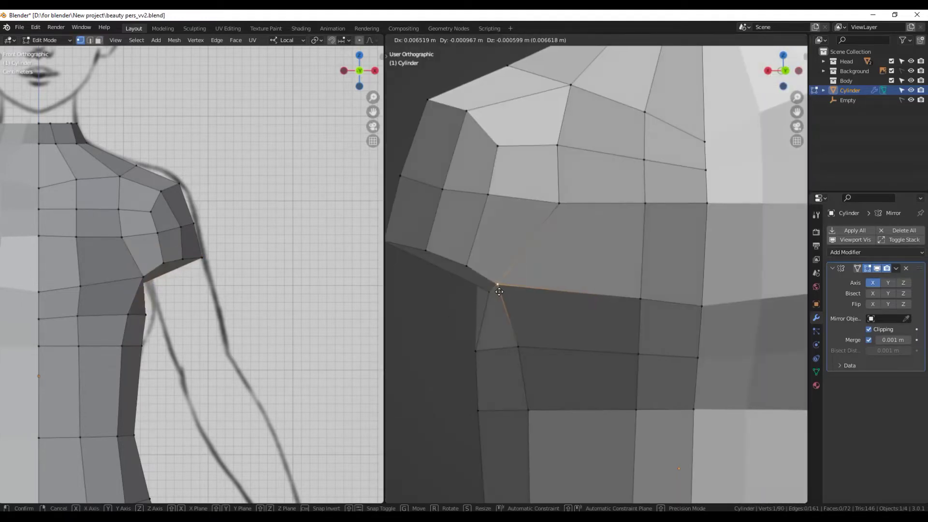
{"action": "left_click", "coordinate": [499, 291]}
- Return to solid shading and move a shoulder vertex along the Y axis
{"action": "middle_click_drag", "start_coordinate": [500, 292], "coordinate": [580, 319]}
{"action": "key", "text": "KP_1"}
{"action": "scroll", "coordinate": [552, 310], "scroll_direction": "up", "scroll_amount": 3}
{"action": "key", "text": "KP_1"}
{"action": "key", "text": "z"}
{"action": "left_click", "coordinate": [640, 327]}
{"action": "mouse_move", "coordinate": [639, 327]}
{"action": "middle_mouse_down"}
{"action": "mouse_move", "coordinate": [699, 272]}
{"action": "mouse_move", "coordinate": [657, 325]}
{"action": "mouse_move", "coordinate": [586, 118]}
{"action": "middle_mouse_up"}
{"action": "key", "text": "g"}
{"action": "key", "text": "y"}
{"action": "left_click", "coordinate": [681, 285]}
- Slide and move more shoulder vertices to round out the opening
{"action": "key", "text": "g"}
{"action": "key", "text": "g"}
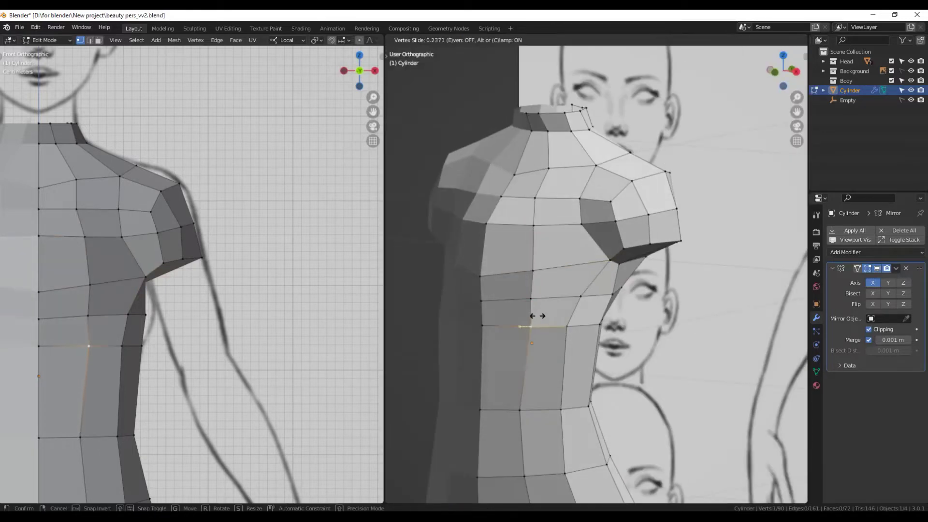
{"action": "left_click", "coordinate": [538, 316]}
{"action": "scroll", "coordinate": [538, 315], "scroll_direction": "down", "scroll_amount": 3}
{"action": "left_click", "coordinate": [566, 213]}
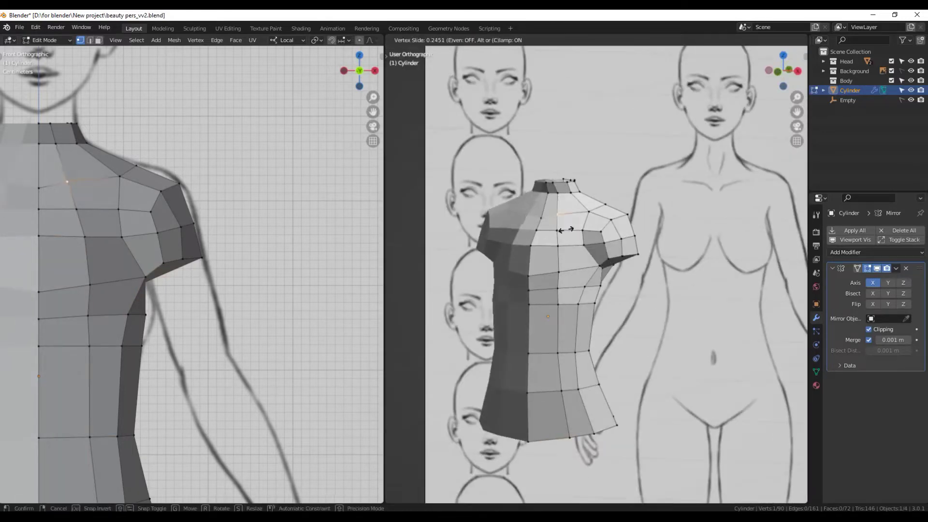
{"action": "left_click", "coordinate": [560, 233]}
{"action": "mouse_move", "coordinate": [560, 232]}
{"action": "middle_mouse_down"}
{"action": "mouse_move", "coordinate": [605, 252]}
{"action": "mouse_move", "coordinate": [556, 263]}
{"action": "mouse_move", "coordinate": [620, 298]}
{"action": "middle_mouse_up"}
{"action": "left_click", "coordinate": [553, 263]}
{"action": "key", "text": "g"}
{"action": "key", "text": "g"}
{"action": "middle_click_drag", "start_coordinate": [623, 269], "coordinate": [631, 281]}
{"action": "scroll", "coordinate": [632, 280], "scroll_direction": "up", "scroll_amount": 5}
- Delete the shoulder faces, extrude the opening downward and make the loop a LoopTools Circle
{"action": "key", "text": "3"}
{"action": "key", "text": "x"}
{"action": "left_click", "coordinate": [617, 276]}
{"action": "scroll", "coordinate": [617, 276], "scroll_direction": "down", "scroll_amount": 3}
{"action": "key", "text": "KP_1"}
{"action": "key", "text": "e"}
{"action": "left_click", "coordinate": [641, 301]}
{"action": "middle_click_drag", "start_coordinate": [641, 301], "coordinate": [632, 265]}
{"action": "right_click", "coordinate": [631, 265]}
{"action": "left_click", "coordinate": [629, 277]}
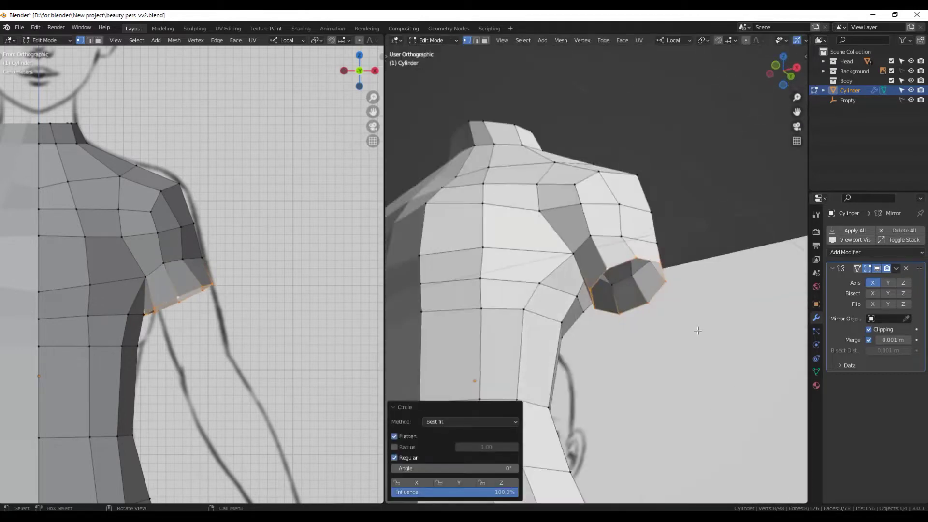
- In front view, rotate the arm-opening loop around its Z axis
{"action": "key", "text": "KP_1"}
{"action": "key", "text": "r"}
{"action": "key", "text": "z"}
{"action": "key", "text": "z"}
{"action": "left_click", "coordinate": [696, 312]}
{"action": "scroll", "coordinate": [628, 290], "scroll_direction": "up", "scroll_amount": 3}
{"action": "scroll", "coordinate": [628, 290], "scroll_direction": "down", "scroll_amount": 3}
{"action": "scroll", "coordinate": [606, 277], "scroll_direction": "up", "scroll_amount": 3}
- Slide two shoulder vertices along their edges in wireframe view
{"action": "left_click", "coordinate": [606, 277]}
{"action": "key", "text": "shift+z"}
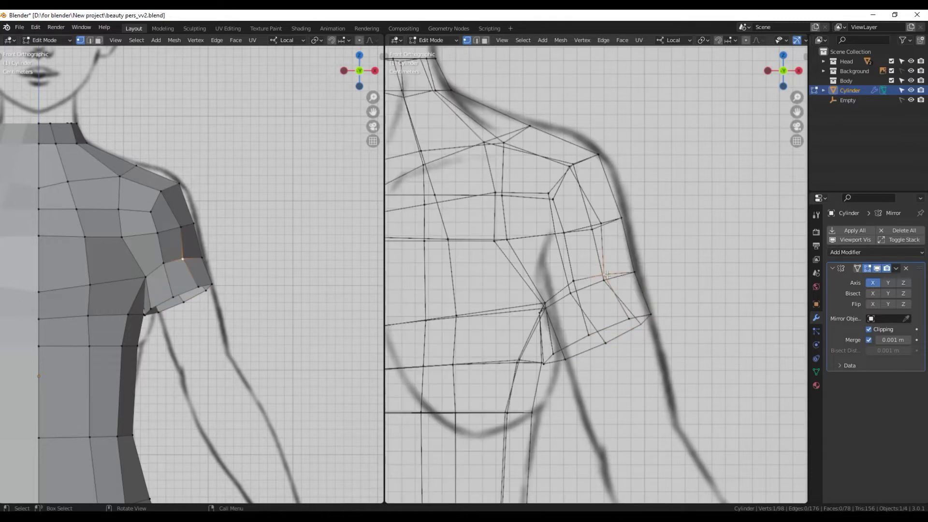
{"action": "key", "text": "g"}
{"action": "left_click", "coordinate": [621, 278]}
{"action": "left_click", "coordinate": [575, 290]}
{"action": "key", "text": "g"}
{"action": "key", "text": "g"}
{"action": "left_click", "coordinate": [603, 346]}
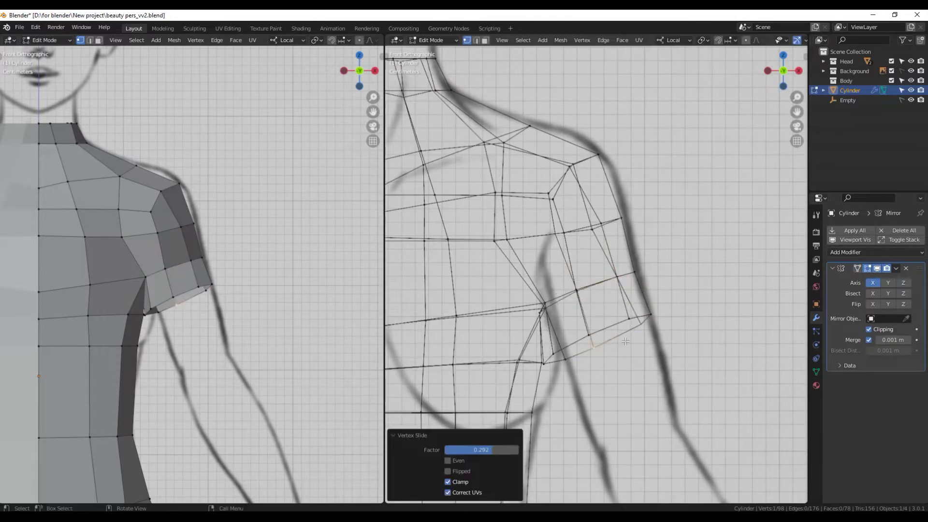
{"action": "scroll", "coordinate": [145, 290], "scroll_direction": "up", "scroll_amount": 2}
- Reposition several shoulder vertices to follow the sketch
{"action": "key", "text": "g"}
{"action": "left_click", "coordinate": [121, 324]}
{"action": "mouse_move", "coordinate": [120, 324]}
{"action": "middle_mouse_down"}
{"action": "mouse_move", "coordinate": [171, 331]}
{"action": "mouse_move", "coordinate": [196, 321]}
{"action": "middle_mouse_up"}
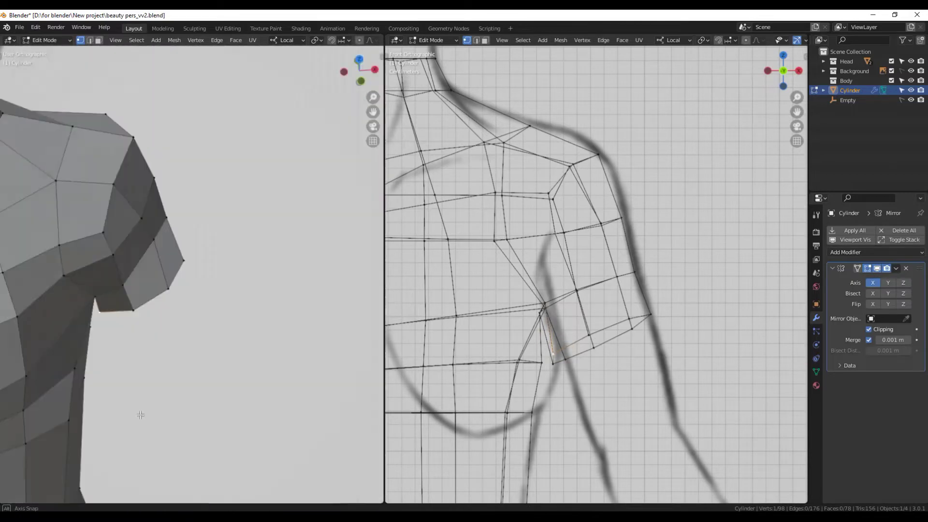
{"action": "left_click", "coordinate": [208, 321]}
{"action": "mouse_move", "coordinate": [208, 321]}
{"action": "middle_mouse_down"}
{"action": "mouse_move", "coordinate": [181, 358]}
{"action": "mouse_move", "coordinate": [243, 272]}
{"action": "middle_mouse_up"}
{"action": "key", "text": "g"}
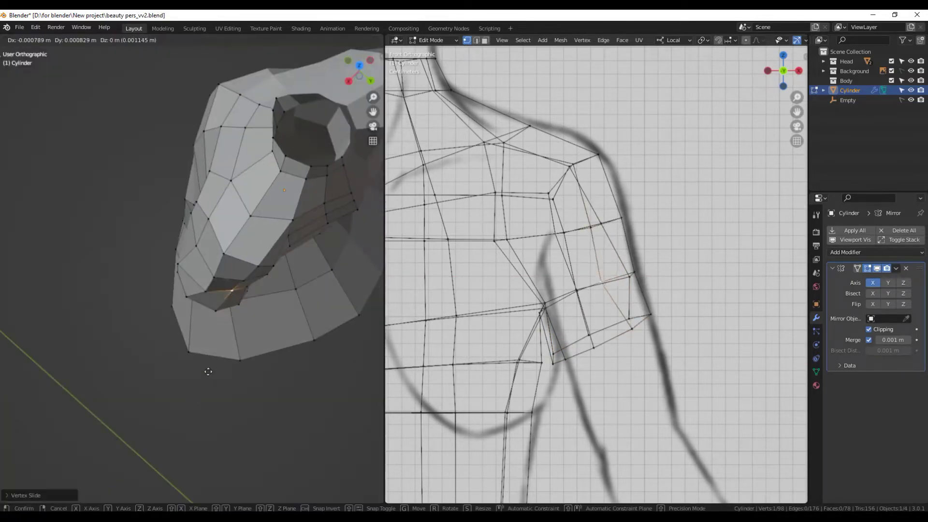
{"action": "left_click", "coordinate": [213, 335]}
{"action": "middle_click_drag", "start_coordinate": [214, 335], "coordinate": [265, 347]}
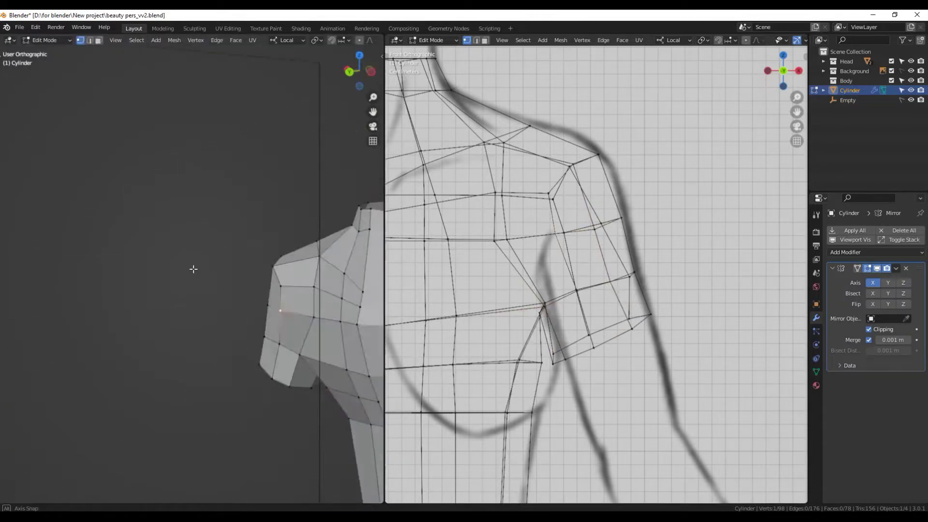
{"action": "middle_click_drag", "start_coordinate": [275, 315], "coordinate": [252, 395]}
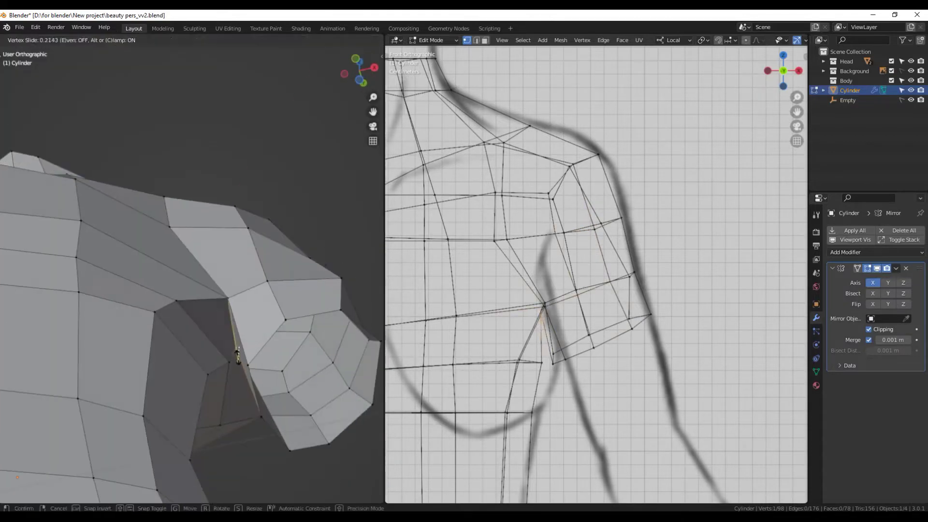
{"action": "left_click", "coordinate": [237, 355]}
{"action": "mouse_move", "coordinate": [237, 355]}
{"action": "middle_mouse_down"}
{"action": "mouse_move", "coordinate": [277, 401]}
{"action": "mouse_move", "coordinate": [244, 312]}
{"action": "mouse_move", "coordinate": [245, 329]}
{"action": "mouse_move", "coordinate": [278, 284]}
{"action": "mouse_move", "coordinate": [212, 325]}
{"action": "middle_mouse_up"}
- Move and slide the armhole vertices into shape
{"action": "key", "text": "g"}
{"action": "left_click", "coordinate": [277, 401]}
{"action": "left_click", "coordinate": [245, 283]}
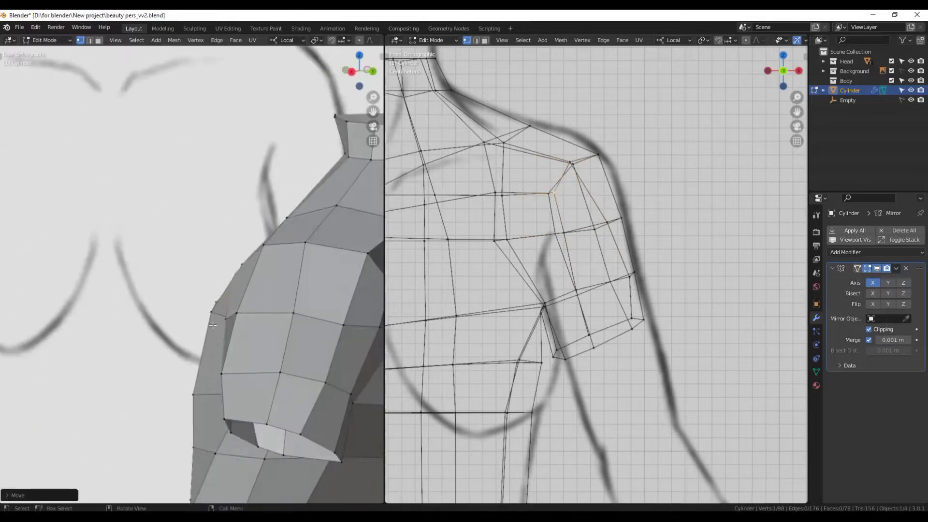
{"action": "middle_click_drag", "start_coordinate": [282, 380], "coordinate": [286, 380]}
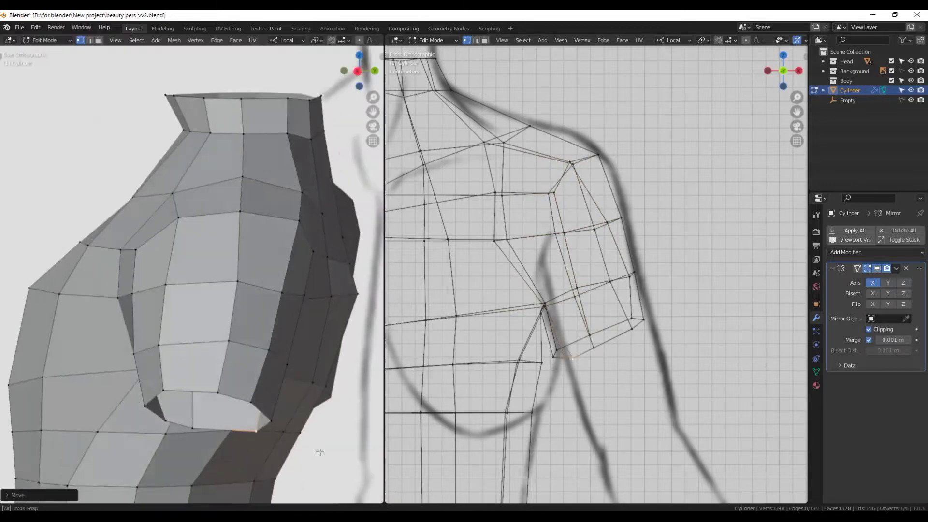
{"action": "mouse_move", "coordinate": [292, 416]}
{"action": "middle_mouse_down"}
{"action": "mouse_move", "coordinate": [271, 406]}
{"action": "mouse_move", "coordinate": [76, 439]}
{"action": "mouse_move", "coordinate": [107, 420]}
{"action": "middle_mouse_up"}
{"action": "key", "text": "g"}
{"action": "key", "text": "g"}
{"action": "left_click", "coordinate": [270, 402]}
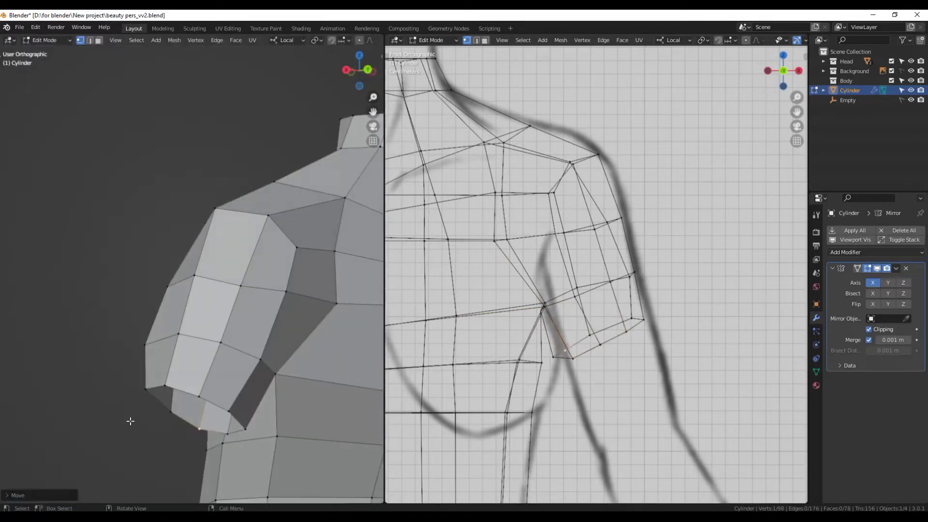
{"action": "left_click_drag", "start_coordinate": [108, 421], "coordinate": [116, 423]}
{"action": "middle_click_drag", "start_coordinate": [270, 442], "coordinate": [264, 388]}
{"action": "scroll", "coordinate": [263, 389], "scroll_direction": "up", "scroll_amount": 5}
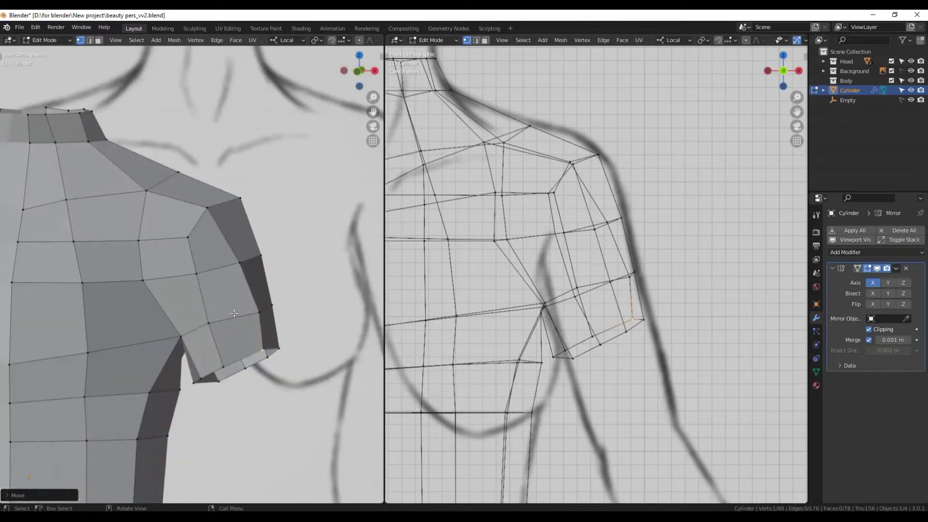
- Slide the top-of-shoulder vertex and an arm-end vertex along their edges
{"action": "left_click", "coordinate": [217, 202]}
{"action": "mouse_move", "coordinate": [218, 203]}
{"action": "middle_mouse_down"}
{"action": "mouse_move", "coordinate": [228, 267]}
{"action": "mouse_move", "coordinate": [183, 255]}
{"action": "mouse_move", "coordinate": [182, 332]}
{"action": "middle_mouse_up"}
{"action": "key", "text": "shift+v"}
{"action": "left_click", "coordinate": [182, 342]}
{"action": "key", "text": "KP_1"}
{"action": "left_click", "coordinate": [223, 318]}
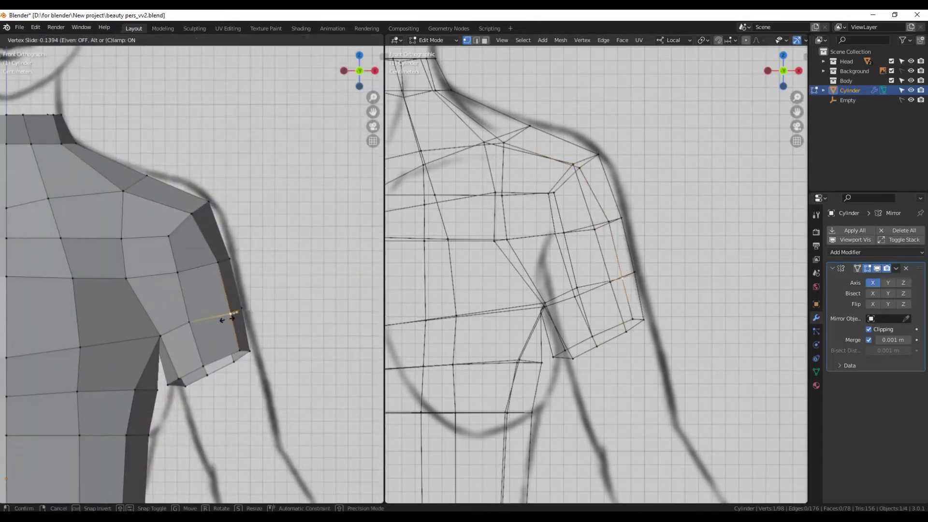
{"action": "key", "text": "KP_3"}
{"action": "key", "text": "shift+v"}
{"action": "left_click", "coordinate": [207, 328]}
{"action": "mouse_move", "coordinate": [207, 328]}
{"action": "middle_mouse_down"}
{"action": "mouse_move", "coordinate": [269, 383]}
{"action": "mouse_move", "coordinate": [187, 338]}
{"action": "mouse_move", "coordinate": [290, 380]}
{"action": "middle_mouse_up"}
- Select the arm-opening edge loop and extrude it downward into an upper arm
{"action": "key", "text": "KP_1"}
{"action": "scroll", "coordinate": [217, 264], "scroll_direction": "up", "scroll_amount": 4}
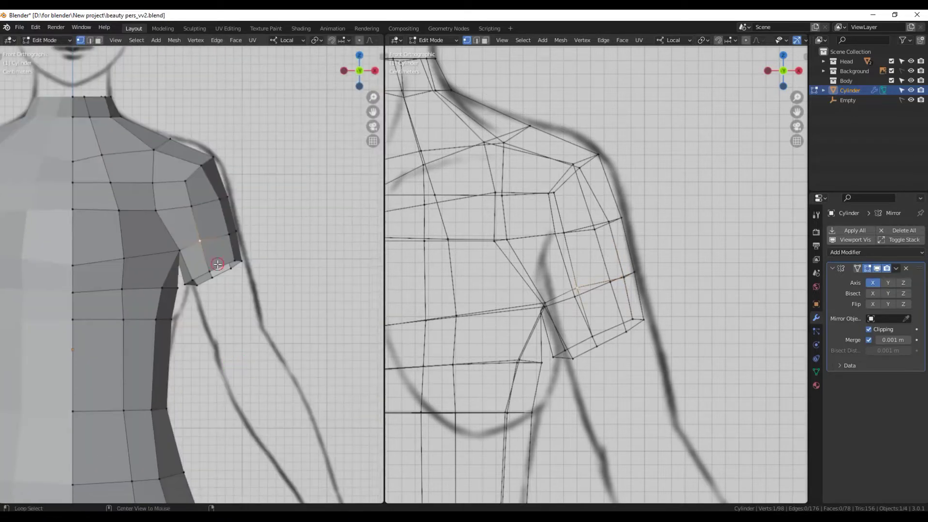
{"action": "left_click", "coordinate": [248, 329]}
{"action": "scroll", "coordinate": [671, 349], "scroll_direction": "down", "scroll_amount": 3}
{"action": "key", "text": "KP_3"}
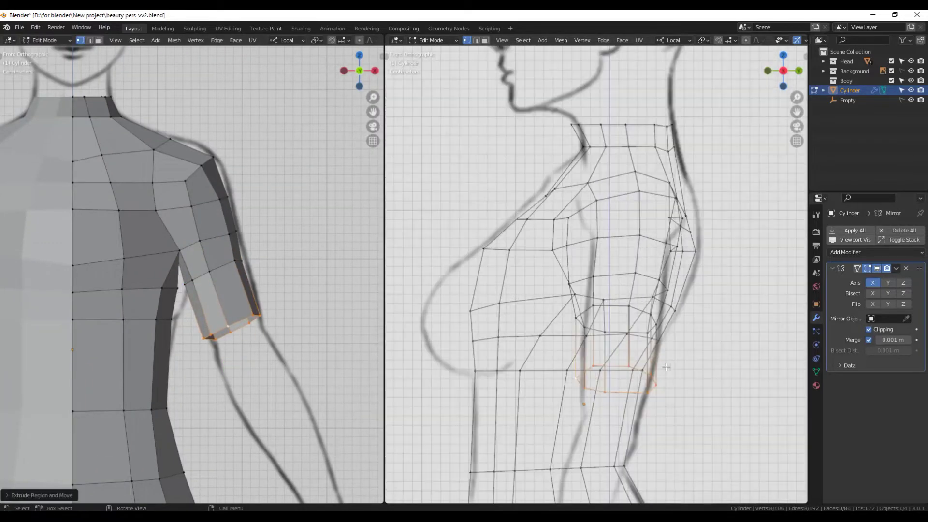
- Shrink the new arm loop and move it into place
{"action": "scroll", "coordinate": [671, 348], "scroll_direction": "up", "scroll_amount": 4}
{"action": "left_click", "coordinate": [659, 355]}
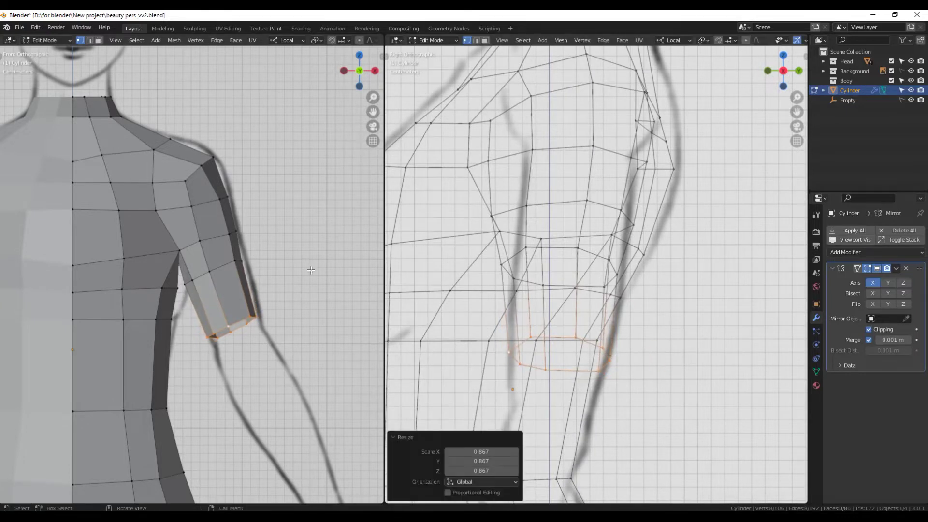
{"action": "key", "text": "g"}
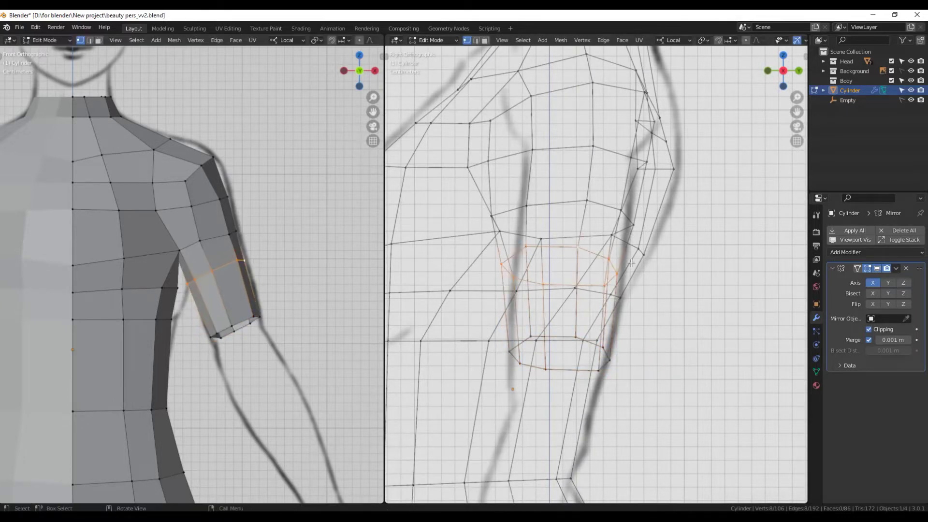
{"action": "left_click", "coordinate": [590, 344]}
{"action": "left_click", "coordinate": [592, 344]}
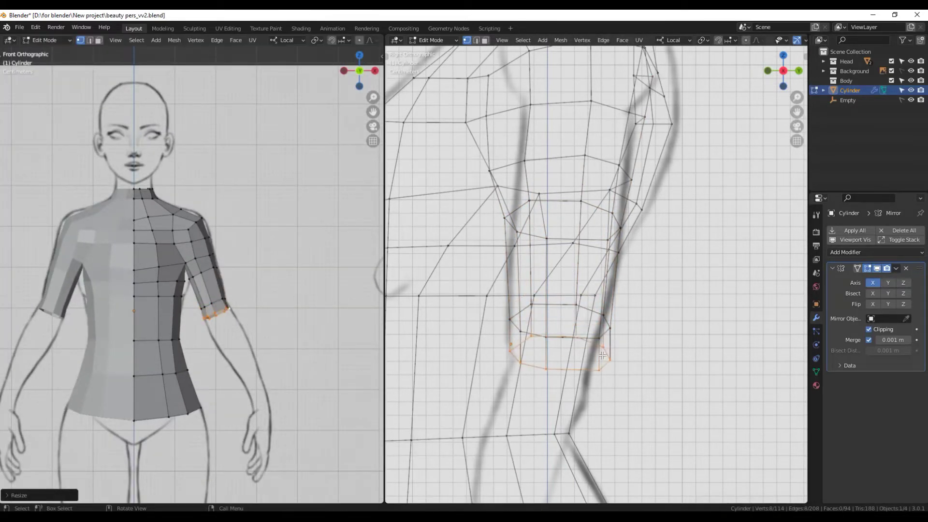
{"action": "left_click", "coordinate": [598, 354]}
{"action": "key", "text": "g"}
{"action": "middle_click_drag", "start_coordinate": [590, 356], "coordinate": [682, 185], "text": "shift"}
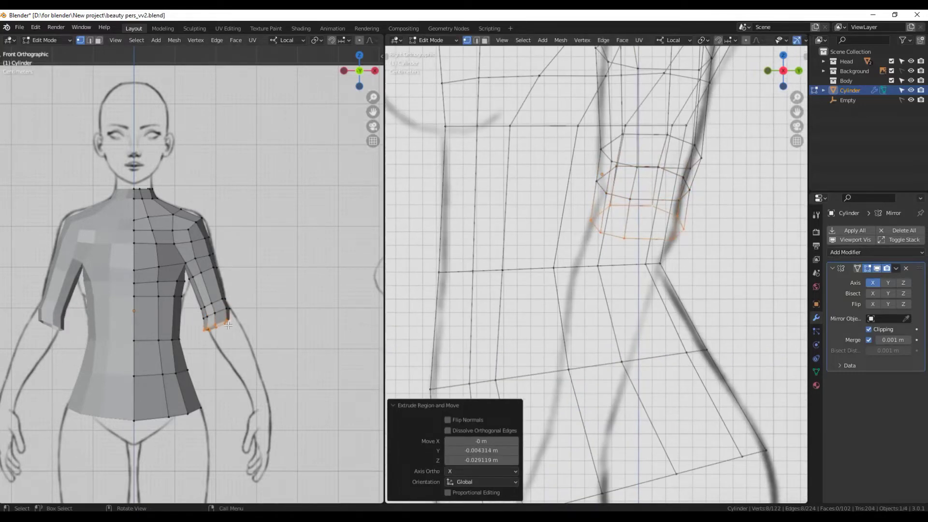
- Extend the arm further down and flatten the mid-forearm loop along Y
{"action": "left_click", "coordinate": [233, 321]}
{"action": "scroll", "coordinate": [213, 280], "scroll_direction": "up", "scroll_amount": 3}
{"action": "left_click", "coordinate": [221, 264], "text": "alt"}
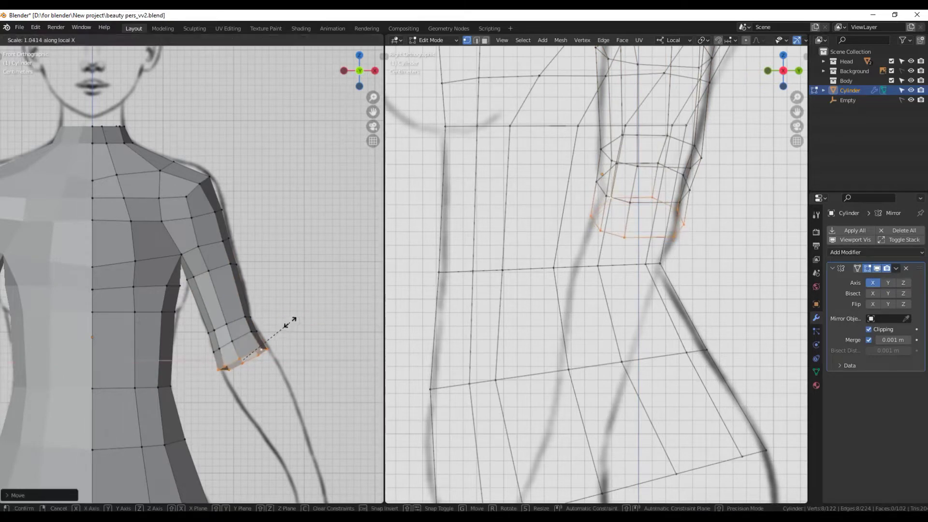
{"action": "middle_click_drag", "start_coordinate": [647, 253], "coordinate": [558, 322], "text": "shift"}
{"action": "left_click", "coordinate": [604, 232], "text": "alt"}
{"action": "middle_click_drag", "start_coordinate": [604, 232], "coordinate": [598, 260], "text": "shift"}
{"action": "key", "text": "s"}
{"action": "key", "text": "y"}
{"action": "left_click", "coordinate": [623, 282]}
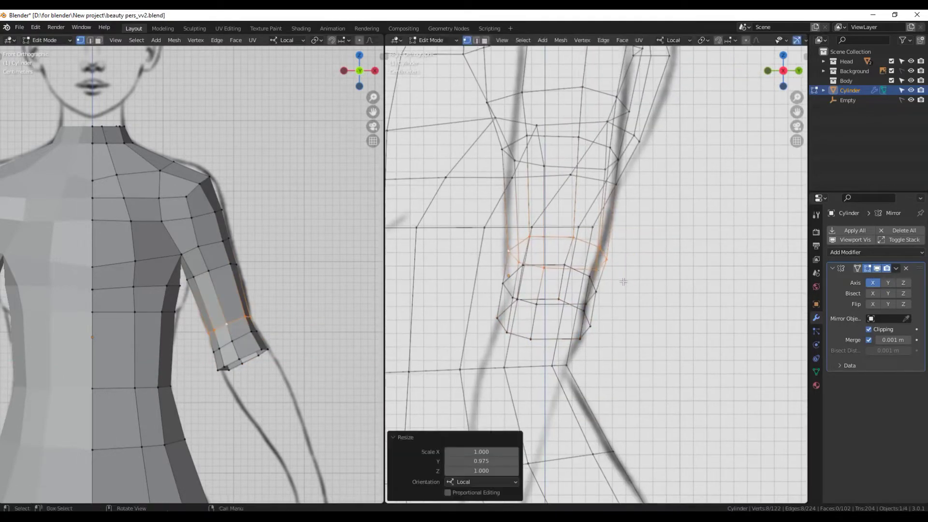
- Resize the lower forearm loop, then extrude the wrist loop further down
{"action": "left_click", "coordinate": [589, 290], "text": "alt"}
{"action": "key", "text": "s"}
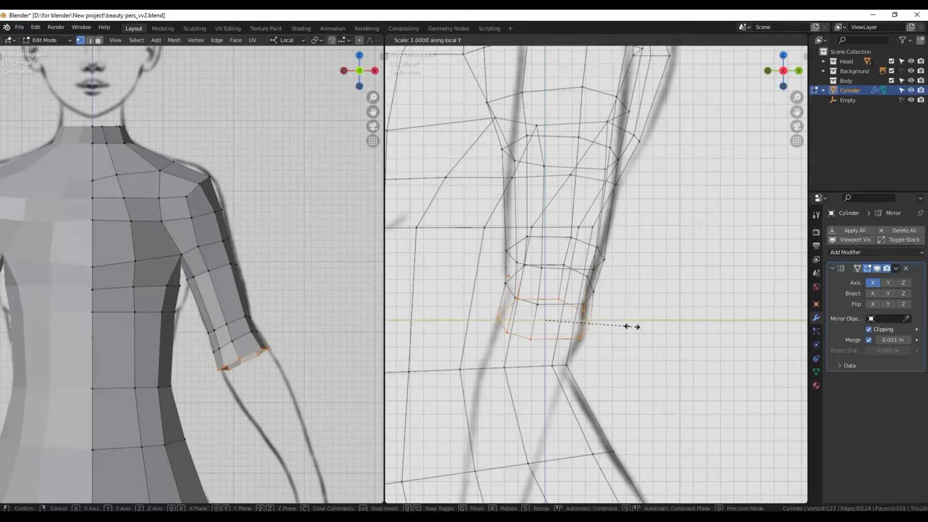
{"action": "left_click", "coordinate": [630, 327]}
{"action": "middle_click_drag", "start_coordinate": [304, 321], "coordinate": [276, 242], "text": "shift"}
{"action": "key", "text": "r"}
{"action": "key", "text": "e"}
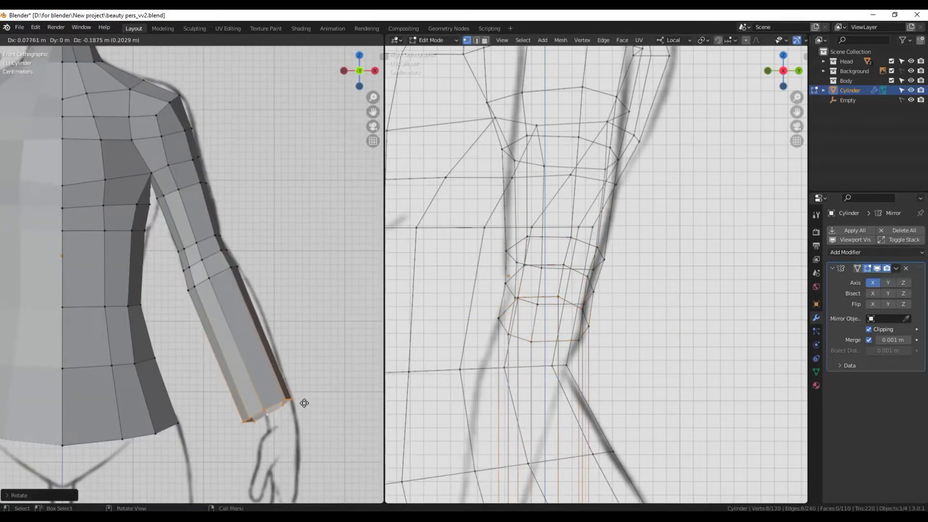
{"action": "left_click", "coordinate": [296, 394]}
{"action": "key", "text": "g"}
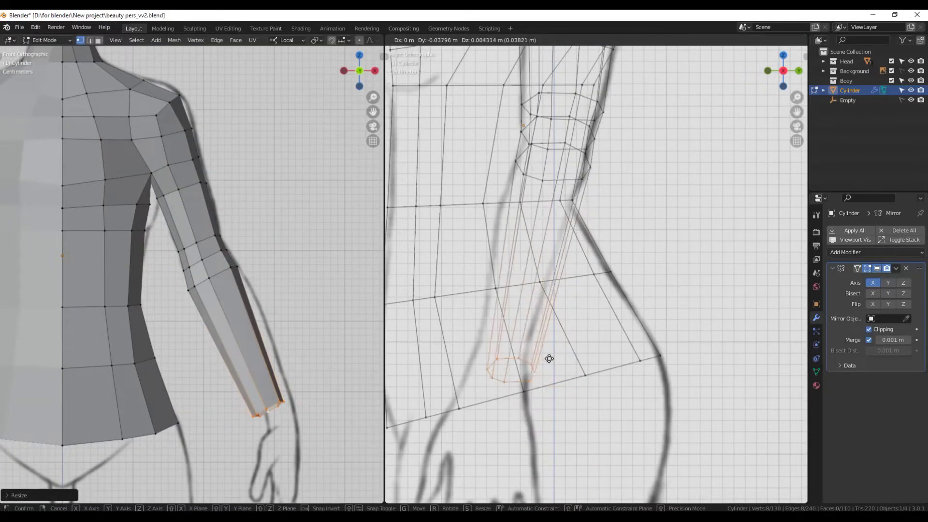
{"action": "left_click", "coordinate": [534, 365]}
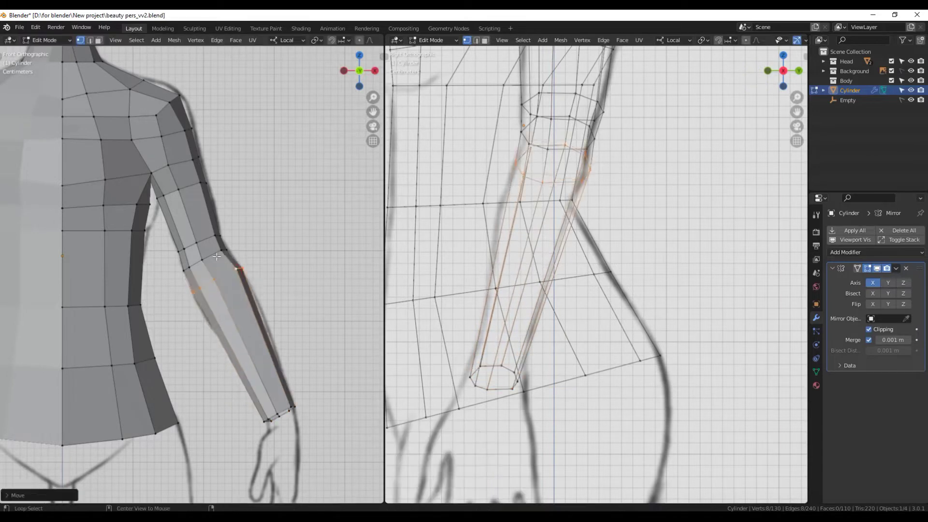
- Adjust the forearm loop and slide the elbow vertex by a 0.123 factor
{"action": "left_click", "coordinate": [206, 240]}
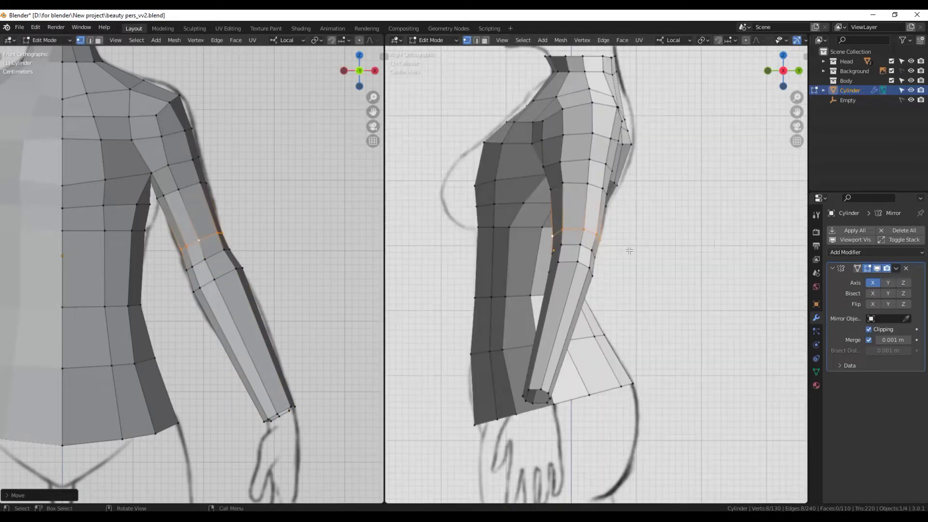
{"action": "key", "text": "g"}
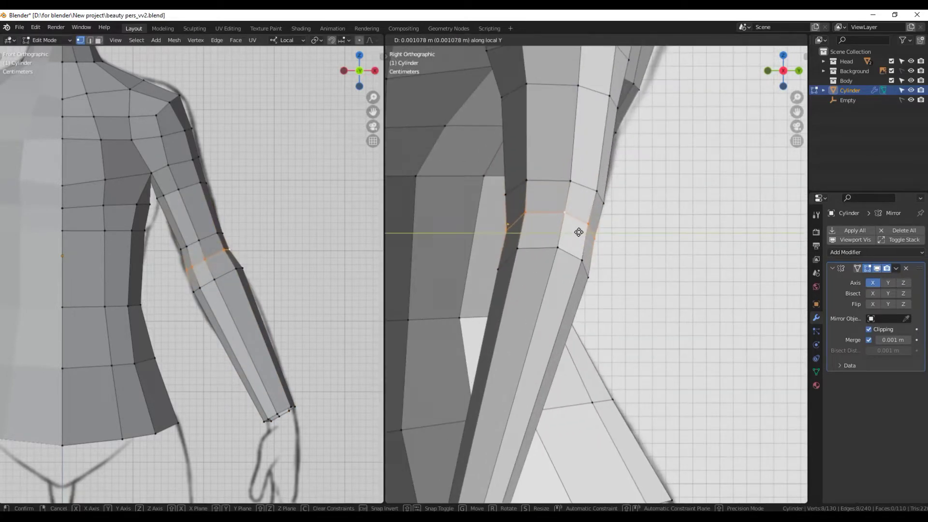
{"action": "left_click", "coordinate": [642, 260]}
{"action": "middle_click_drag", "start_coordinate": [641, 259], "coordinate": [607, 177]}
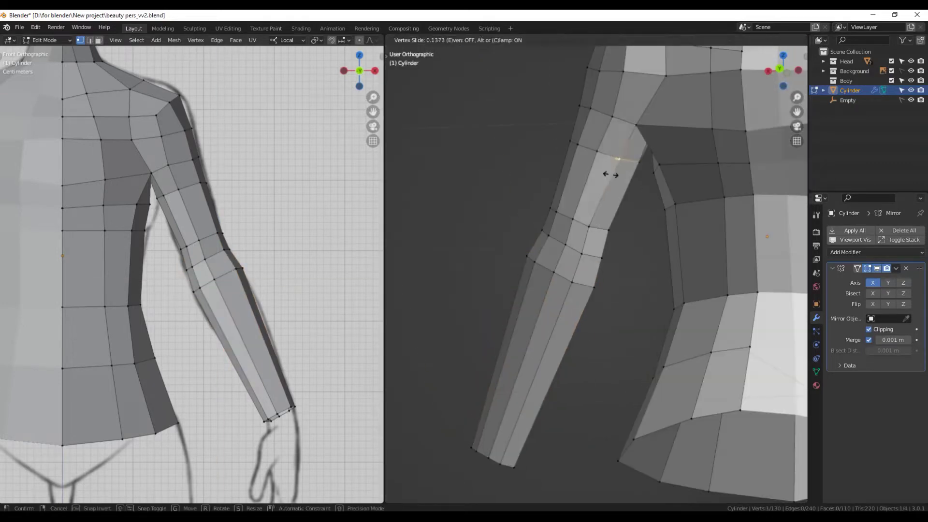
{"action": "left_click", "coordinate": [570, 280]}
{"action": "key", "text": "KP_1"}
{"action": "scroll", "coordinate": [638, 229], "scroll_direction": "up", "scroll_amount": 3}
{"action": "scroll", "coordinate": [639, 228], "scroll_direction": "down", "scroll_amount": 5}
{"action": "mouse_move", "coordinate": [203, 251]}
{"action": "middle_mouse_down"}
{"action": "mouse_move", "coordinate": [162, 310]}
{"action": "mouse_move", "coordinate": [211, 275]}
{"action": "middle_mouse_up"}
{"action": "scroll", "coordinate": [211, 274], "scroll_direction": "up", "scroll_amount": 2}
- Move two arm vertices to refine the upper arm shape
{"action": "key", "text": "g"}
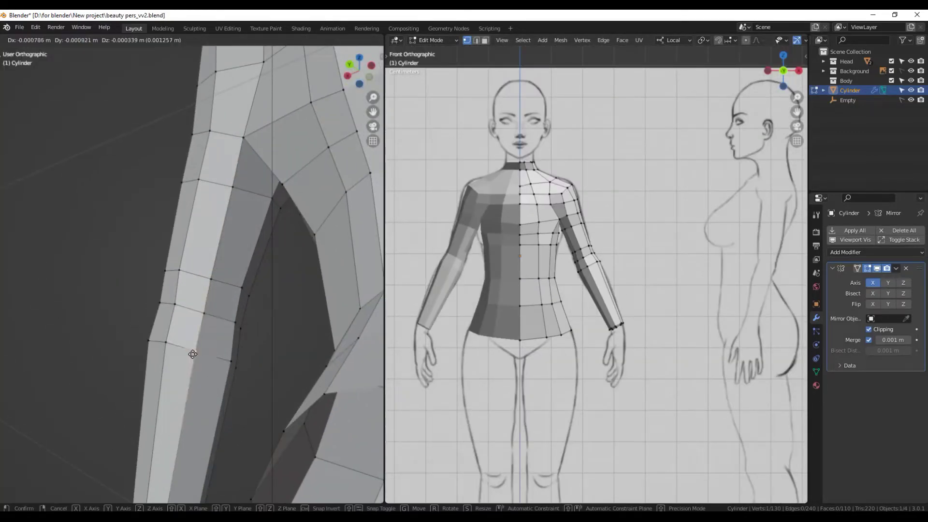
{"action": "left_click", "coordinate": [193, 354]}
{"action": "middle_click_drag", "start_coordinate": [193, 354], "coordinate": [272, 342]}
{"action": "key", "text": "g"}
{"action": "middle_click_drag", "start_coordinate": [233, 319], "coordinate": [290, 300]}
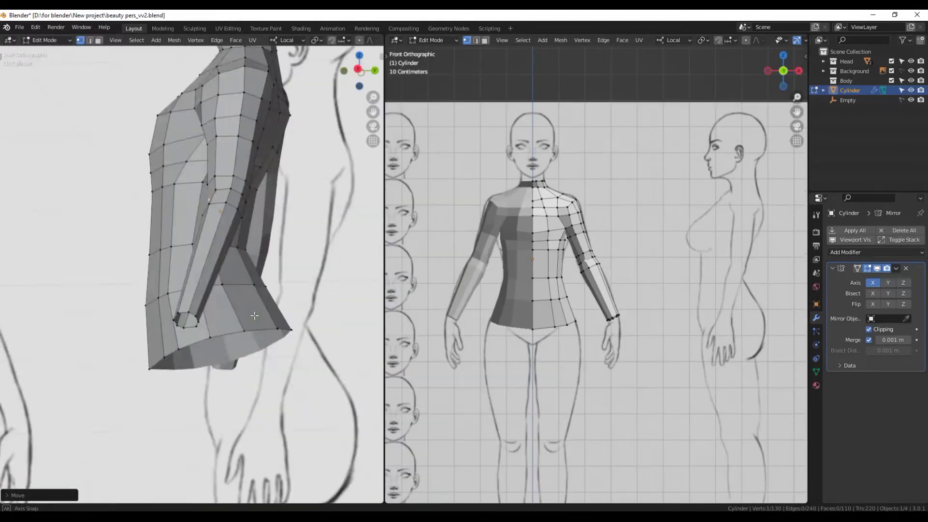
{"action": "mouse_move", "coordinate": [338, 310]}
{"action": "middle_mouse_down"}
{"action": "mouse_move", "coordinate": [255, 331]}
{"action": "mouse_move", "coordinate": [161, 285]}
{"action": "mouse_move", "coordinate": [234, 296]}
{"action": "middle_mouse_up"}
- Slide a shoulder vertex and an upper-arm vertex along their edges
{"action": "key", "text": "g"}
{"action": "key", "text": "g"}
{"action": "left_click", "coordinate": [203, 337]}
{"action": "scroll", "coordinate": [245, 327], "scroll_direction": "down", "scroll_amount": 3}
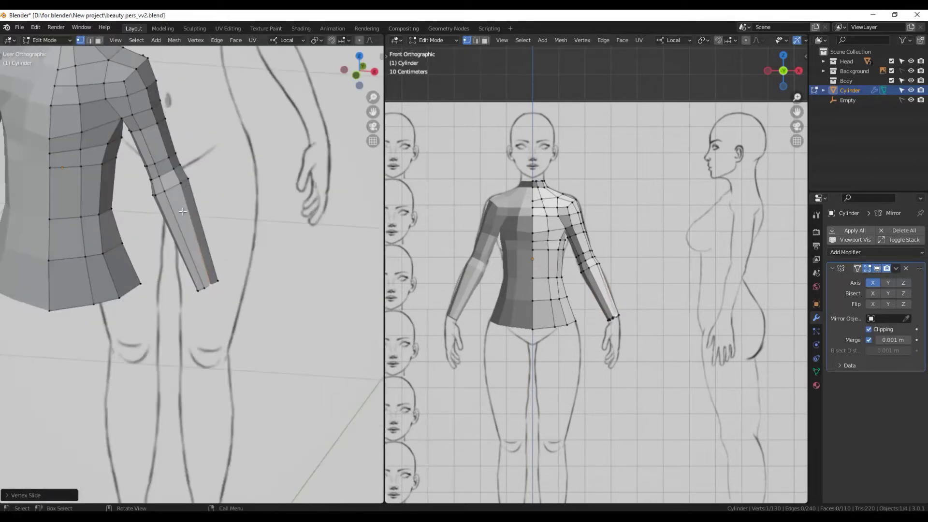
{"action": "scroll", "coordinate": [231, 229], "scroll_direction": "up", "scroll_amount": 4}
{"action": "scroll", "coordinate": [210, 173], "scroll_direction": "down", "scroll_amount": 2}
{"action": "key", "text": "g"}
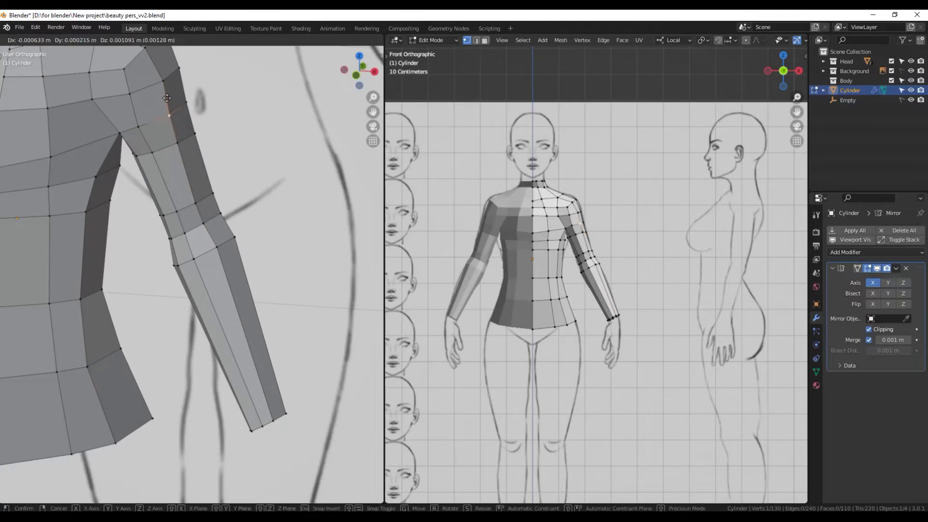
{"action": "left_click", "coordinate": [166, 98]}
{"action": "middle_click_drag", "start_coordinate": [167, 98], "coordinate": [159, 241]}
{"action": "scroll", "coordinate": [159, 241], "scroll_direction": "up", "scroll_amount": 3}
- From the back view, slide the elbow edge loop by -0.1684 and adjust an elbow vertex
{"action": "key", "text": "ctrl+KP_End"}
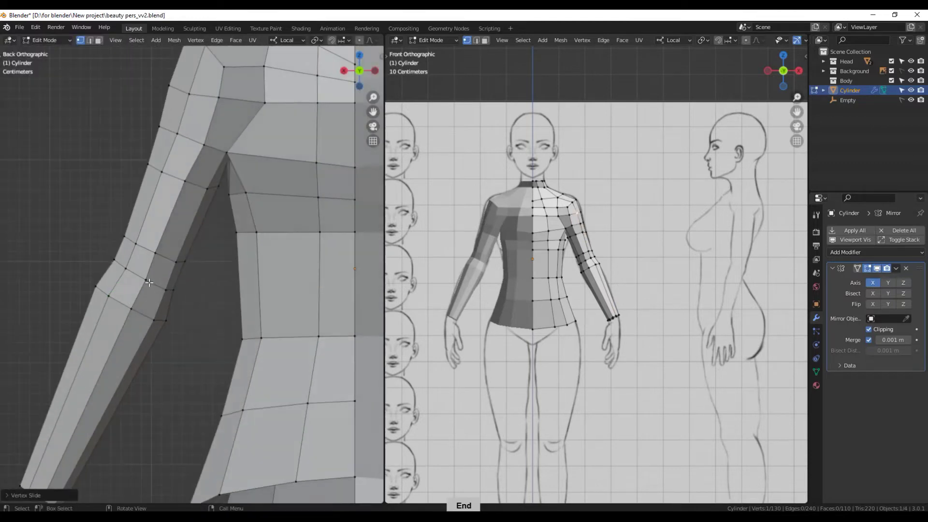
{"action": "middle_click_drag", "start_coordinate": [149, 282], "coordinate": [159, 299], "text": "shift"}
{"action": "left_click", "coordinate": [167, 326], "text": "alt"}
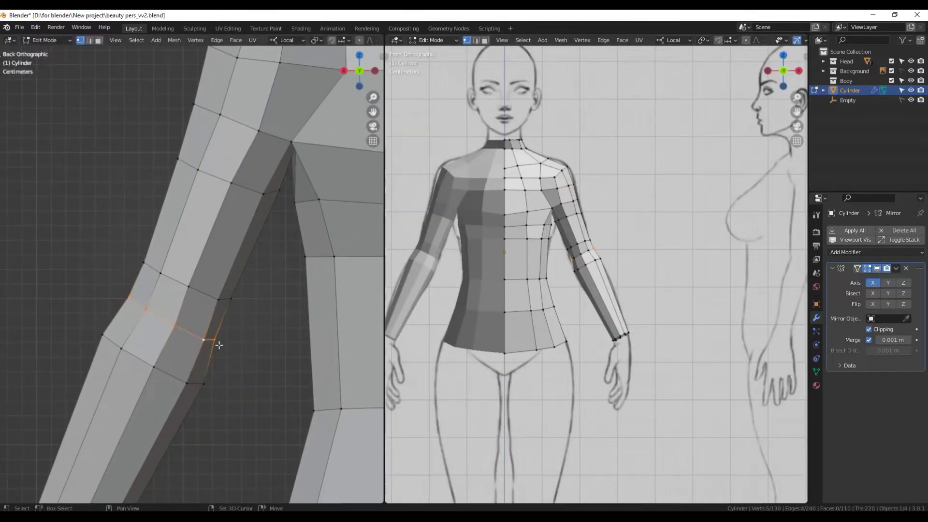
{"action": "left_click", "coordinate": [165, 321]}
{"action": "mouse_move", "coordinate": [165, 321]}
{"action": "middle_mouse_down"}
{"action": "mouse_move", "coordinate": [191, 357]}
{"action": "mouse_move", "coordinate": [184, 338]}
{"action": "middle_mouse_up"}
{"action": "key", "text": "ctrl+KP_End"}
{"action": "left_click", "coordinate": [191, 357]}
{"action": "left_click", "coordinate": [162, 344]}
- Switch to face select mode and view the elbow from the back
{"action": "scroll", "coordinate": [184, 339], "scroll_direction": "up", "scroll_amount": 3}
{"action": "key", "text": "3"}
{"action": "key", "text": "KP_End"}
{"action": "key", "text": "ctrl+KP_End"}
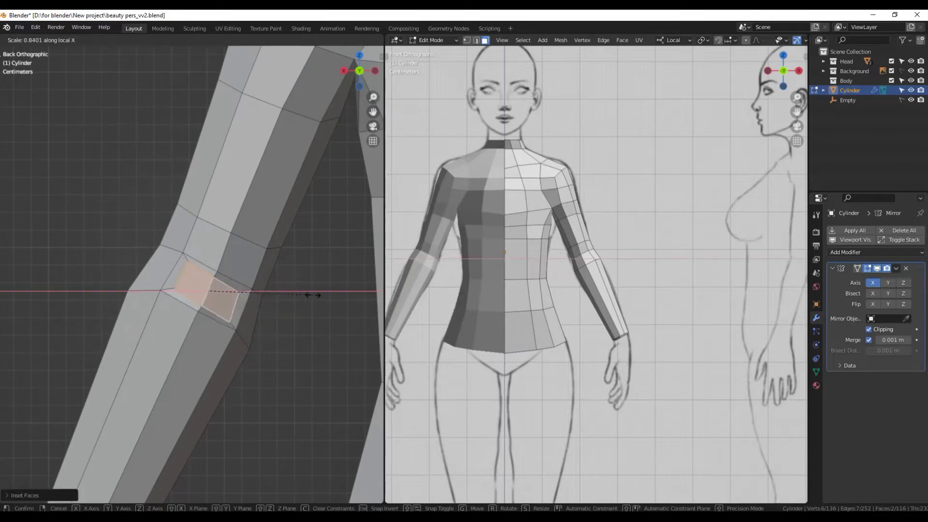
- Squeeze the inset elbow faces narrower along X and reposition them
{"action": "key", "text": "s"}
{"action": "key", "text": "x"}
{"action": "middle_click_drag", "start_coordinate": [293, 332], "coordinate": [311, 358]}
{"action": "key", "text": "KP_3"}
{"action": "key", "text": "g"}
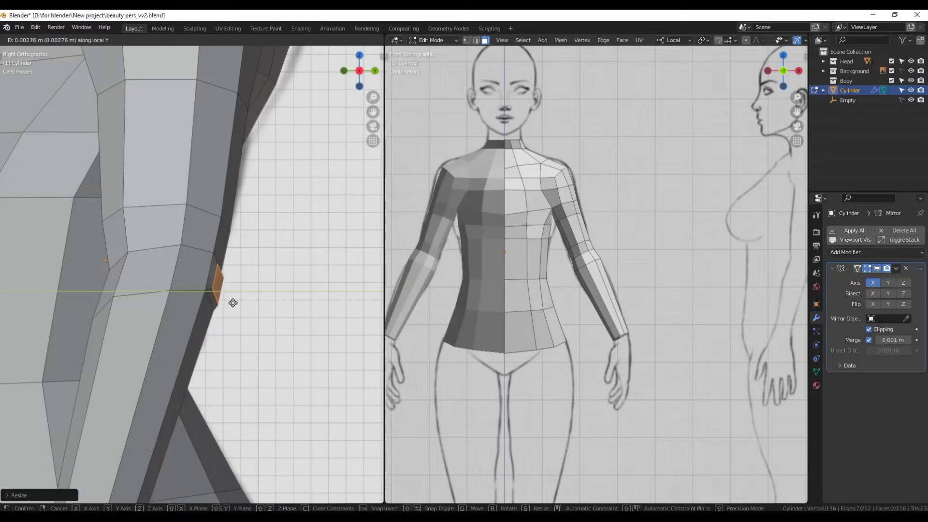
{"action": "left_click", "coordinate": [233, 302]}
{"action": "middle_click_drag", "start_coordinate": [233, 303], "coordinate": [265, 265]}
- Slide an elbow vertex along its edge in vertex mode
{"action": "key", "text": "1"}
{"action": "left_click", "coordinate": [158, 311]}
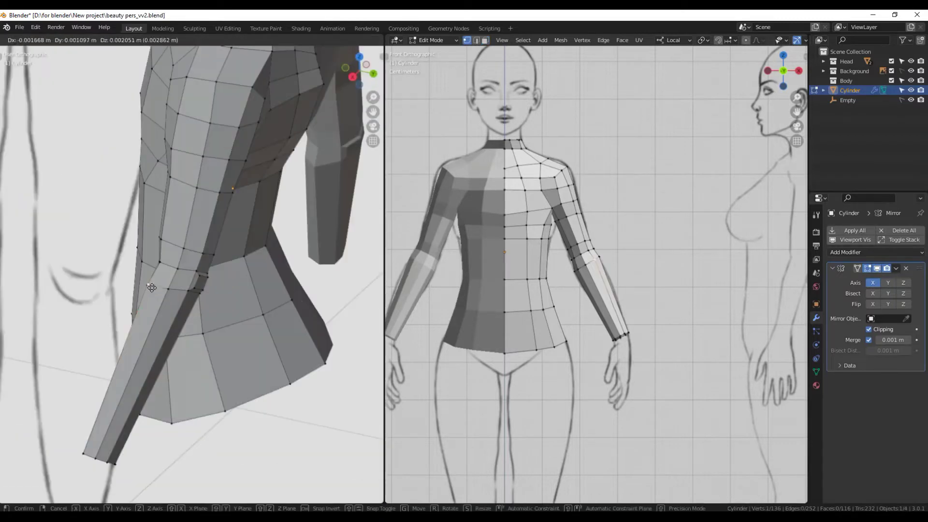
{"action": "left_click", "coordinate": [152, 288]}
{"action": "middle_click_drag", "start_coordinate": [151, 288], "coordinate": [223, 310]}
{"action": "left_click", "coordinate": [112, 302]}
{"action": "mouse_move", "coordinate": [112, 302]}
{"action": "middle_mouse_down"}
{"action": "mouse_move", "coordinate": [183, 279]}
{"action": "mouse_move", "coordinate": [145, 242]}
{"action": "middle_mouse_up"}
{"action": "scroll", "coordinate": [519, 244], "scroll_direction": "up", "scroll_amount": 4}
{"action": "scroll", "coordinate": [519, 244], "scroll_direction": "down", "scroll_amount": 5}
- Fill the torso's bottom opening with a face and split it with three loop cuts
{"action": "mouse_move", "coordinate": [519, 244]}
{"action": "middle_mouse_down"}
{"action": "mouse_move", "coordinate": [564, 323]}
{"action": "mouse_move", "coordinate": [572, 286]}
{"action": "mouse_move", "coordinate": [400, 335]}
{"action": "mouse_move", "coordinate": [433, 367]}
{"action": "mouse_move", "coordinate": [400, 362]}
{"action": "mouse_move", "coordinate": [567, 284]}
{"action": "mouse_move", "coordinate": [532, 263]}
{"action": "mouse_move", "coordinate": [555, 264]}
{"action": "middle_mouse_up"}
{"action": "scroll", "coordinate": [563, 324], "scroll_direction": "up", "scroll_amount": 5}
{"action": "key", "text": "f"}
{"action": "left_click", "coordinate": [561, 256]}
- Hide the arm so only the torso remains visible
{"action": "key", "text": "KP_1"}
{"action": "key", "text": "KP_3"}
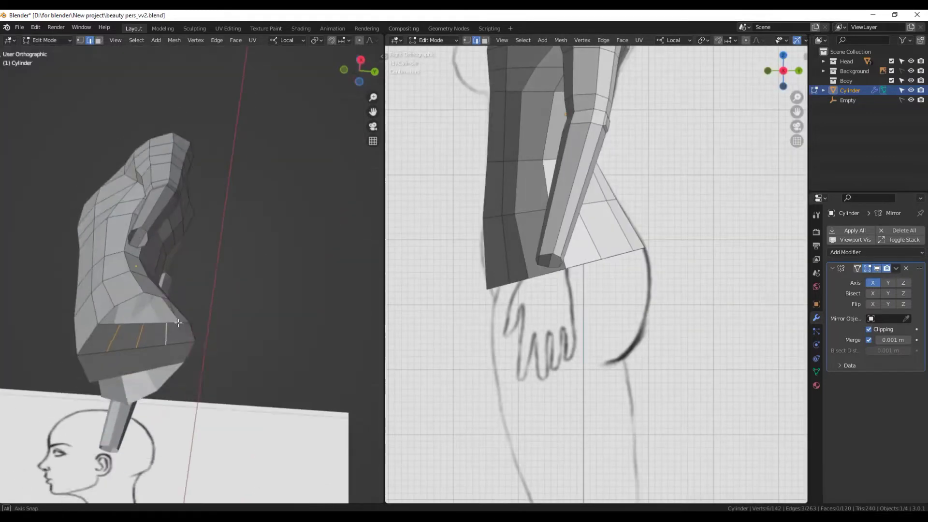
{"action": "middle_click_drag", "start_coordinate": [624, 280], "coordinate": [645, 279]}
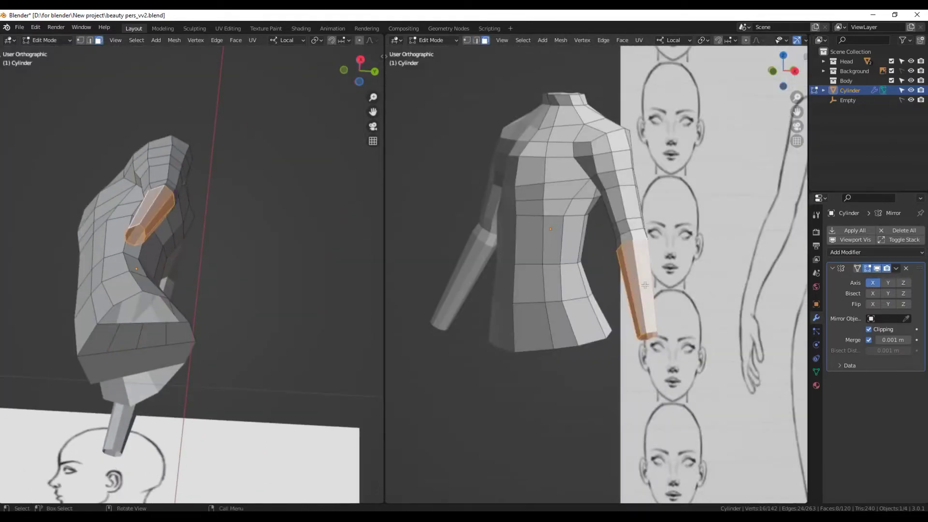
{"action": "key", "text": "h"}
{"action": "key", "text": "KP_3"}
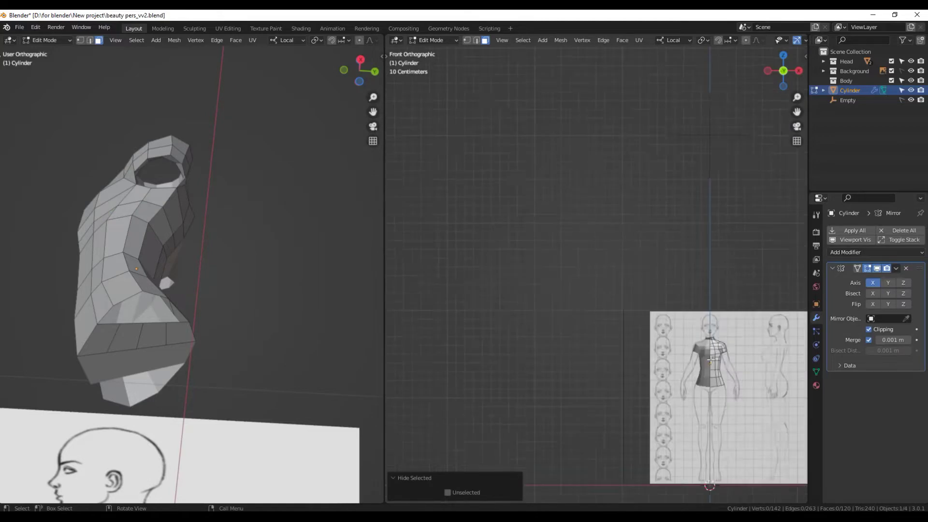
- Lower the torso's two bottom faces along Z into a crotch
{"action": "scroll", "coordinate": [613, 234], "scroll_direction": "up", "scroll_amount": 3}
{"action": "scroll", "coordinate": [613, 235], "scroll_direction": "up", "scroll_amount": 5}
{"action": "middle_click_drag", "start_coordinate": [612, 235], "coordinate": [594, 291]}
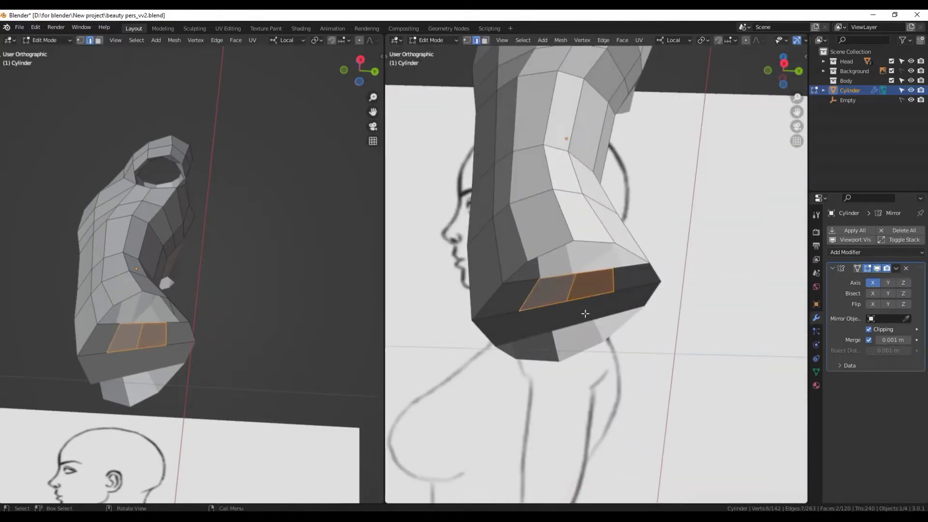
{"action": "key", "text": "KP_1"}
{"action": "key", "text": "KP_3"}
{"action": "key", "text": "g"}
{"action": "key", "text": "z"}
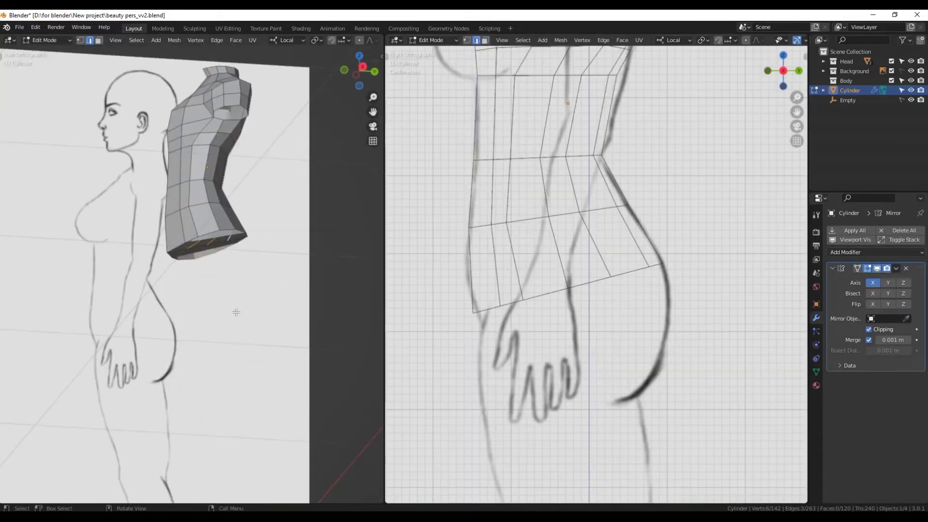
{"action": "left_click", "coordinate": [557, 357]}
- Shift the pelvis vertices sideways in front view to follow the sketch's hips
{"action": "key", "text": "KP_1"}
{"action": "scroll", "coordinate": [241, 270], "scroll_direction": "up", "scroll_amount": 5}
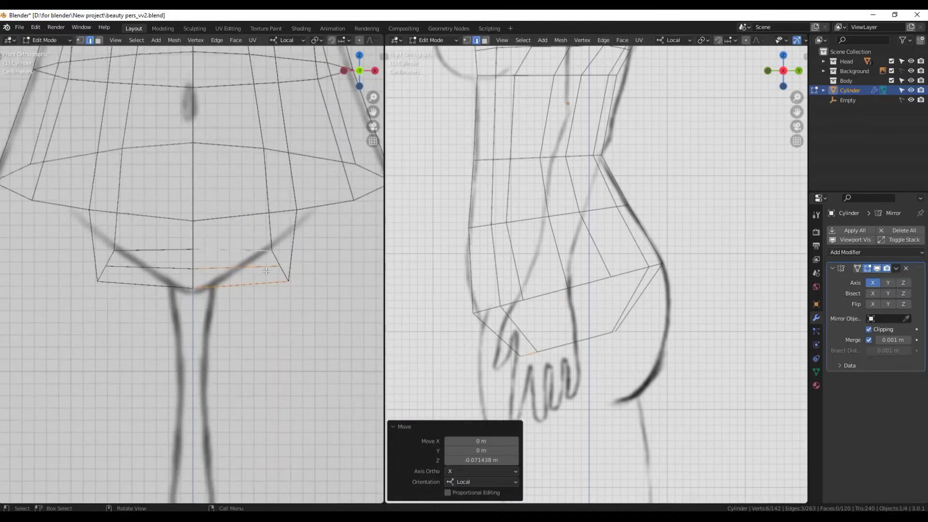
{"action": "key", "text": "g"}
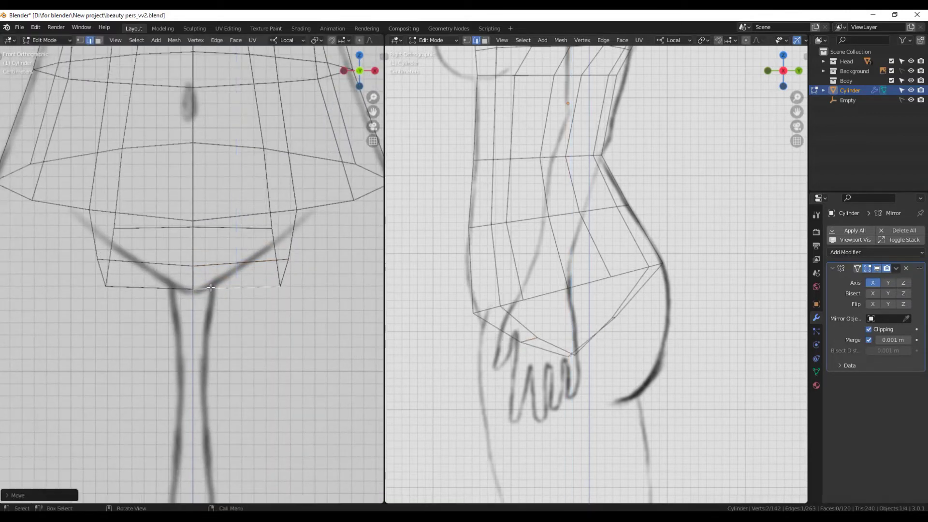
{"action": "scroll", "coordinate": [210, 288], "scroll_direction": "up", "scroll_amount": 3}
{"action": "key", "text": "c"}
{"action": "scroll", "coordinate": [293, 262], "scroll_direction": "down", "scroll_amount": 3}
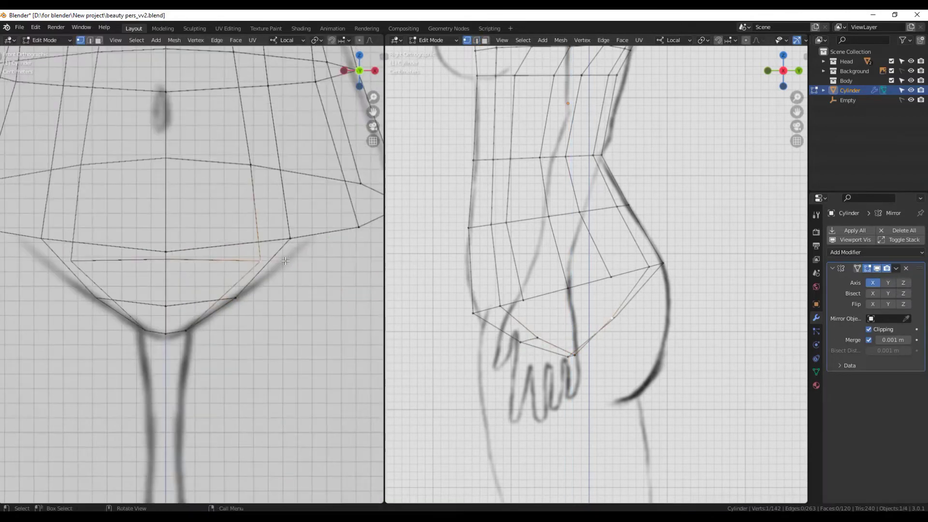
{"action": "left_click", "coordinate": [294, 262]}
{"action": "scroll", "coordinate": [595, 290], "scroll_direction": "down", "scroll_amount": 3}
- Refine the hip vertices along X from three-quarter and side views
{"action": "middle_click_drag", "start_coordinate": [556, 271], "coordinate": [595, 311]}
{"action": "key", "text": "g"}
{"action": "key", "text": "x"}
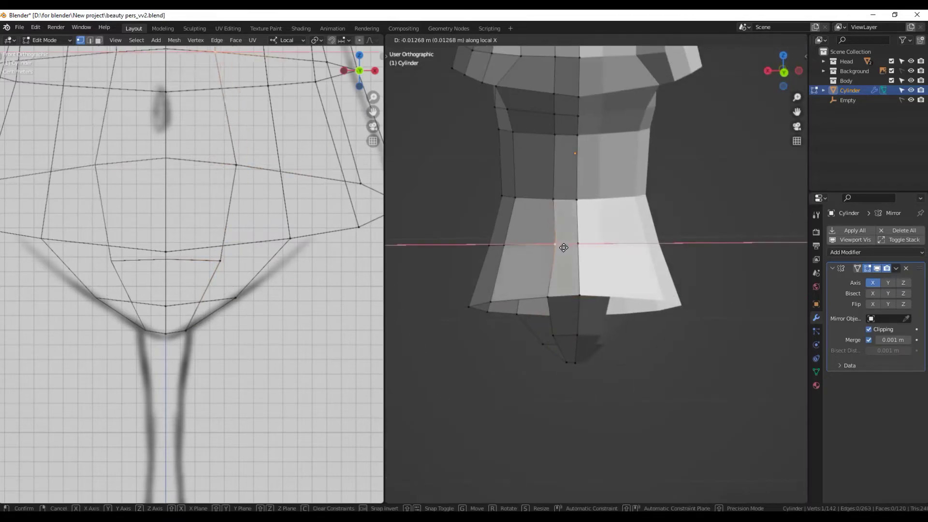
{"action": "left_click", "coordinate": [563, 247]}
{"action": "scroll", "coordinate": [564, 247], "scroll_direction": "down", "scroll_amount": 3}
{"action": "scroll", "coordinate": [564, 247], "scroll_direction": "up", "scroll_amount": 3}
{"action": "middle_click_drag", "start_coordinate": [564, 247], "coordinate": [549, 322]}
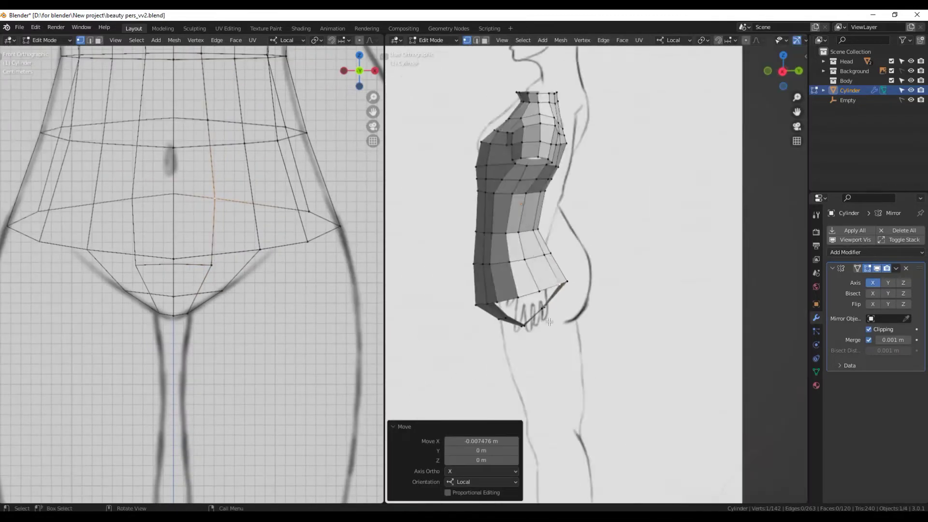
{"action": "scroll", "coordinate": [549, 321], "scroll_direction": "up", "scroll_amount": 3}
{"action": "key", "text": "KP_3"}
{"action": "left_click", "coordinate": [542, 299], "text": "shift"}
{"action": "left_click", "coordinate": [531, 299]}
{"action": "scroll", "coordinate": [530, 300], "scroll_direction": "down", "scroll_amount": 3}
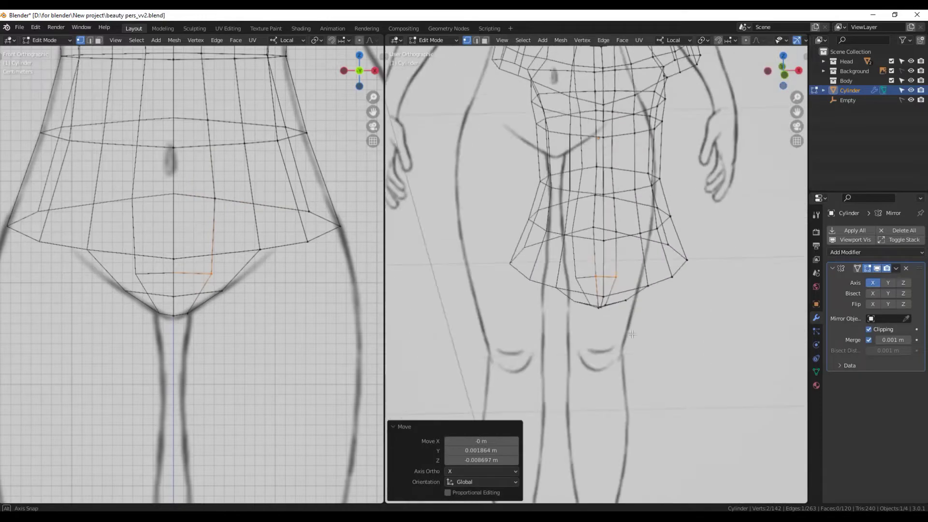
- Return to Object Mode and check the torso from the side
{"action": "key", "text": "Tab"}
{"action": "middle_click_drag", "start_coordinate": [621, 306], "coordinate": [580, 338]}
{"action": "scroll", "coordinate": [546, 366], "scroll_direction": "up", "scroll_amount": 4}
{"action": "key", "text": "KP_3"}
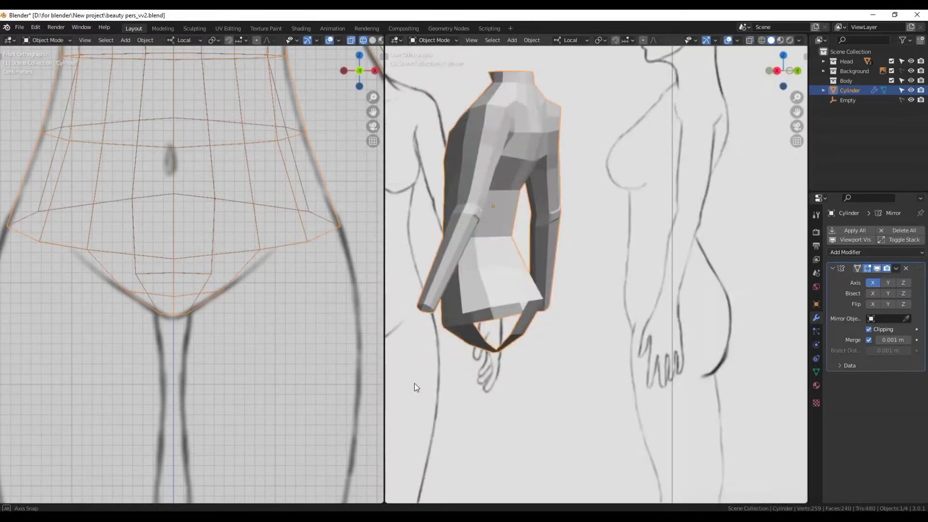
- Adjust a leg-opening vertex in Edit Mode from the front view
{"action": "key", "text": "KP_1"}
{"action": "key", "text": "Tab"}
{"action": "scroll", "coordinate": [570, 286], "scroll_direction": "up", "scroll_amount": 3}
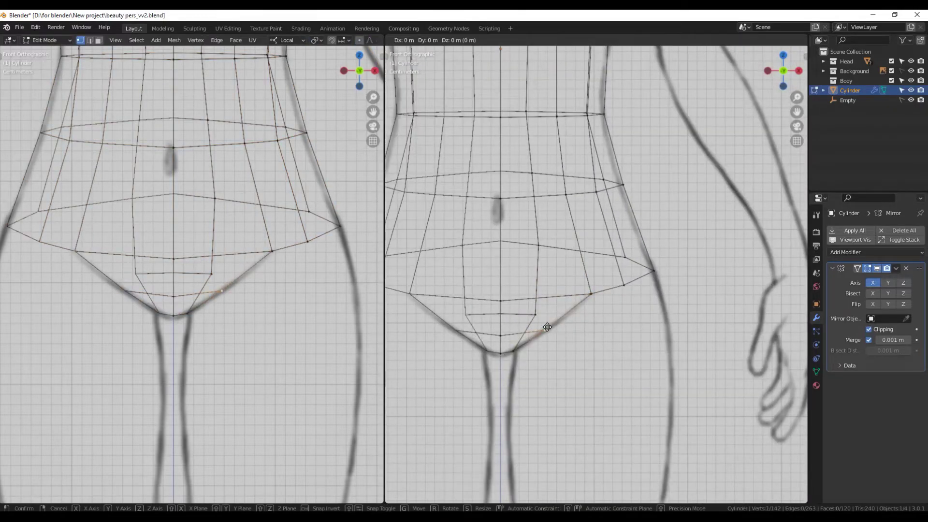
{"action": "left_click", "coordinate": [546, 325]}
{"action": "scroll", "coordinate": [547, 325], "scroll_direction": "down", "scroll_amount": 3}
{"action": "middle_click_drag", "start_coordinate": [193, 287], "coordinate": [262, 288]}
{"action": "scroll", "coordinate": [561, 208], "scroll_direction": "up", "scroll_amount": 2}
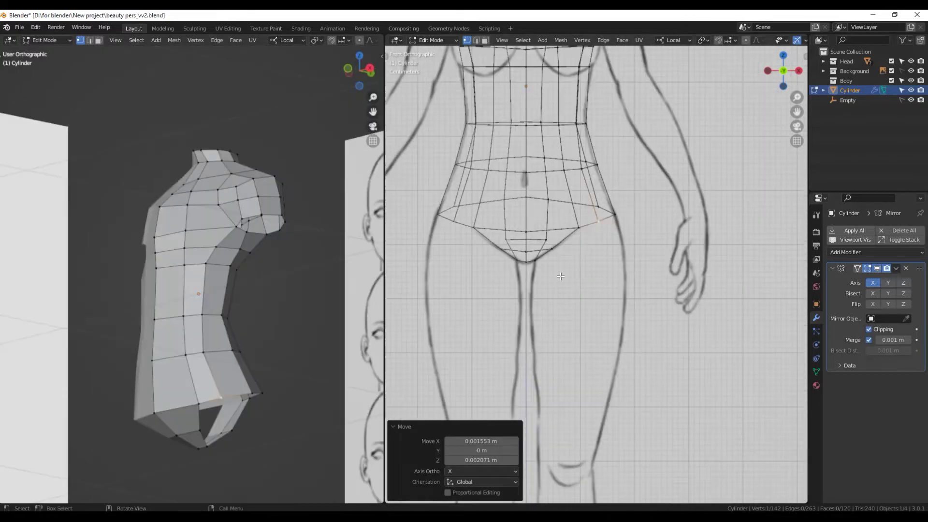
- Extrude the leg-opening loop down into a flat-bottomed thigh stub
{"action": "left_click", "coordinate": [556, 206], "text": "alt"}
{"action": "scroll", "coordinate": [562, 206], "scroll_direction": "up", "scroll_amount": 1}
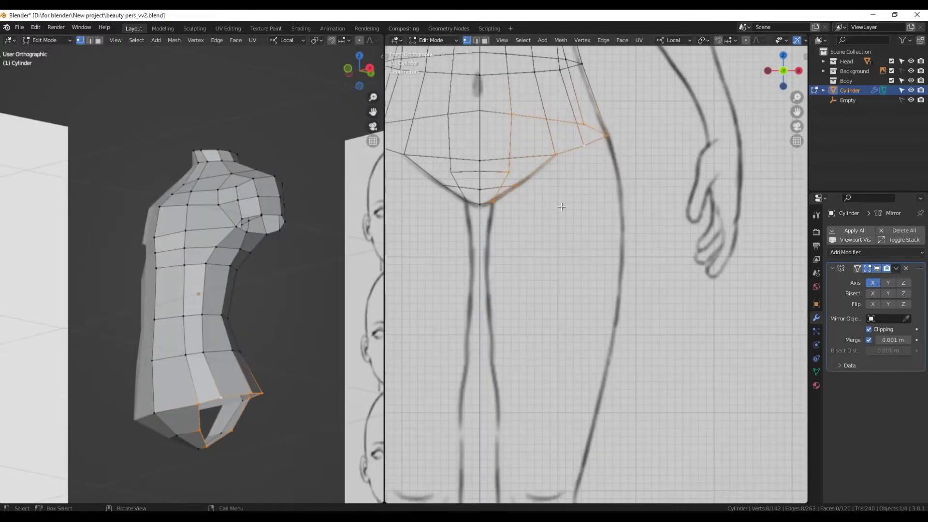
{"action": "left_click", "coordinate": [557, 281]}
{"action": "key", "text": "Return"}
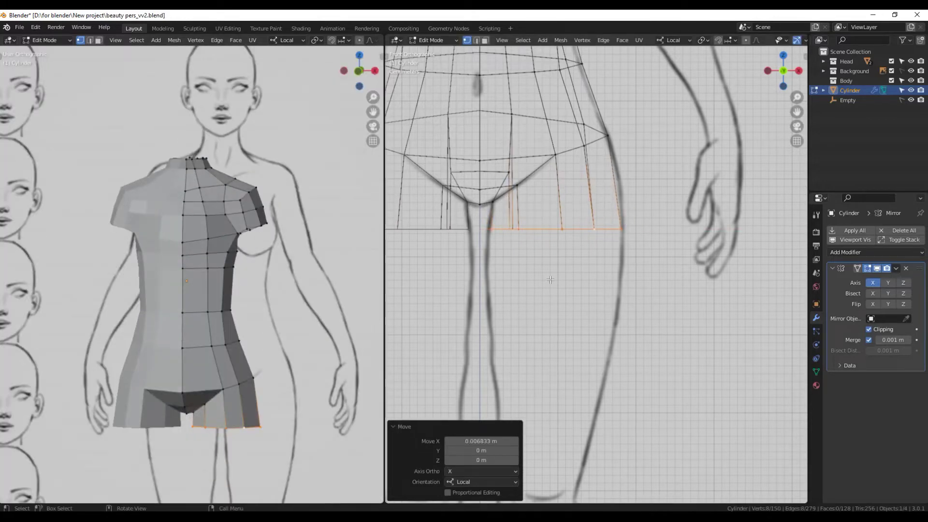
{"action": "middle_click_drag", "start_coordinate": [490, 225], "coordinate": [593, 264]}
{"action": "right_click", "coordinate": [593, 264]}
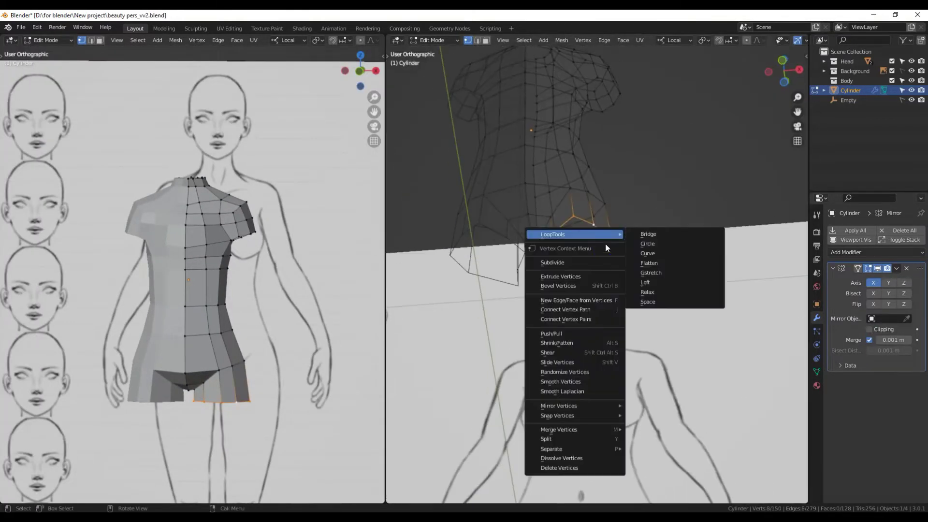
- Make the thigh loop circular, tilt it about 8 degrees, and rescale it to 0.947
{"action": "left_click", "coordinate": [649, 244]}
{"action": "key", "text": "KP_1"}
{"action": "key", "text": "r"}
{"action": "key", "text": "r"}
{"action": "key", "text": "Escape"}
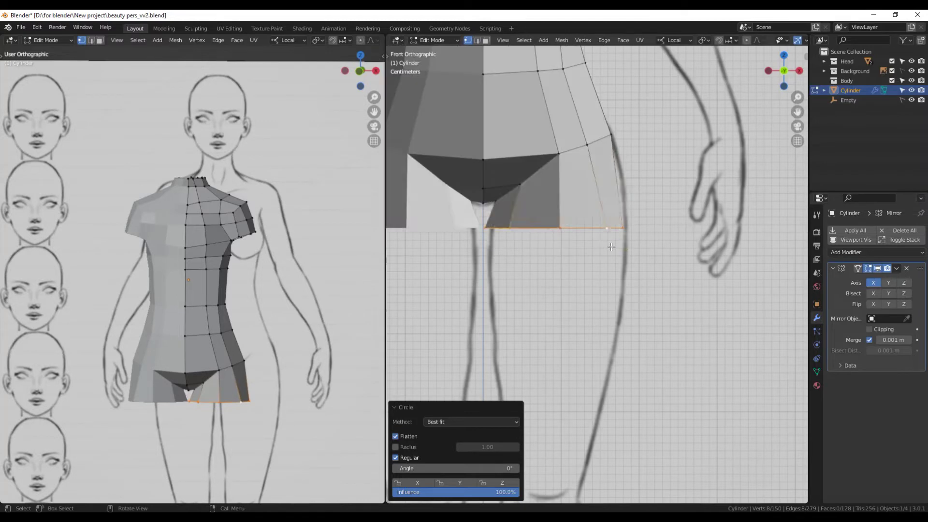
{"action": "left_click", "coordinate": [610, 242]}
{"action": "key", "text": "s"}
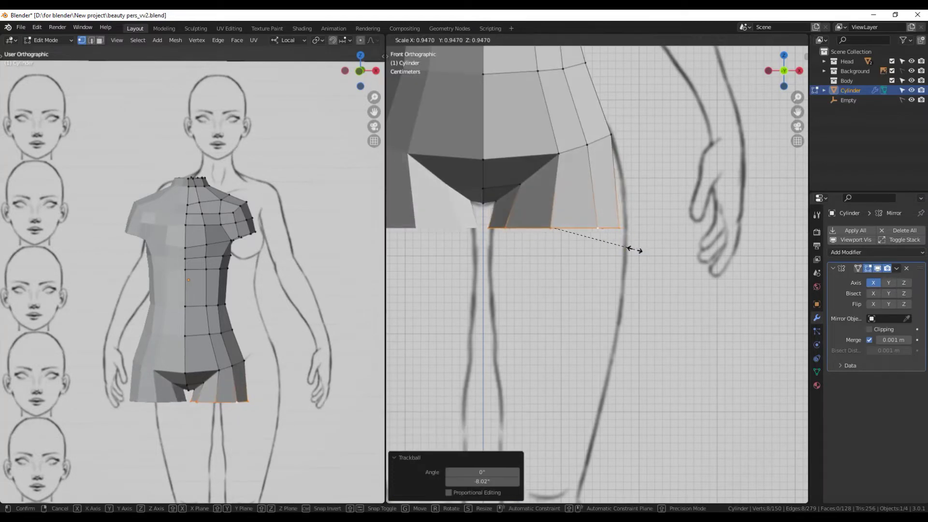
{"action": "mouse_move", "coordinate": [689, 255]}
{"action": "middle_mouse_down"}
{"action": "mouse_move", "coordinate": [561, 227]}
{"action": "mouse_move", "coordinate": [699, 285]}
{"action": "mouse_move", "coordinate": [567, 226]}
{"action": "middle_mouse_up"}
{"action": "left_click", "coordinate": [560, 224]}
- Slide the upper chest and neck vertices along their edges by a 0.506 factor
{"action": "key", "text": "shift+v"}
{"action": "left_click", "coordinate": [559, 243]}
{"action": "scroll", "coordinate": [567, 226], "scroll_direction": "up", "scroll_amount": 2}
{"action": "scroll", "coordinate": [566, 226], "scroll_direction": "down", "scroll_amount": 2}
{"action": "left_click", "coordinate": [563, 151]}
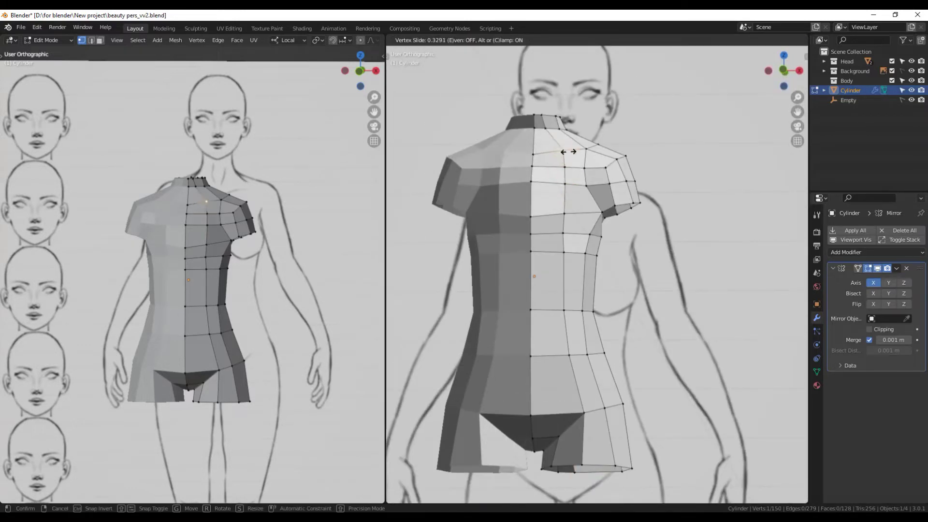
{"action": "key", "text": "shift+v"}
{"action": "left_click", "coordinate": [561, 150]}
{"action": "key", "text": "KP_3"}
- Check the torso shape from side and front, then reveal the hidden arm
{"action": "middle_click_drag", "start_coordinate": [211, 306], "coordinate": [207, 277], "text": "shift"}
{"action": "left_click", "coordinate": [164, 199]}
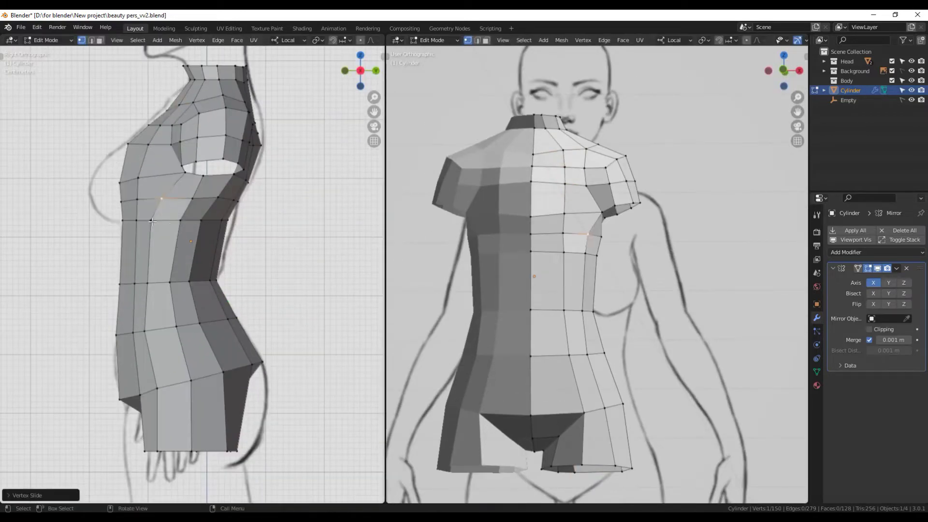
{"action": "middle_click_drag", "start_coordinate": [214, 372], "coordinate": [159, 386]}
{"action": "key", "text": "KP_3"}
{"action": "mouse_move", "coordinate": [609, 229]}
{"action": "middle_mouse_down", "text": "shift"}
{"action": "mouse_move", "coordinate": [607, 261]}
{"action": "mouse_move", "coordinate": [603, 244]}
{"action": "middle_mouse_up", "text": "shift"}
{"action": "key", "text": "KP_1"}
{"action": "key", "text": "alt+h"}
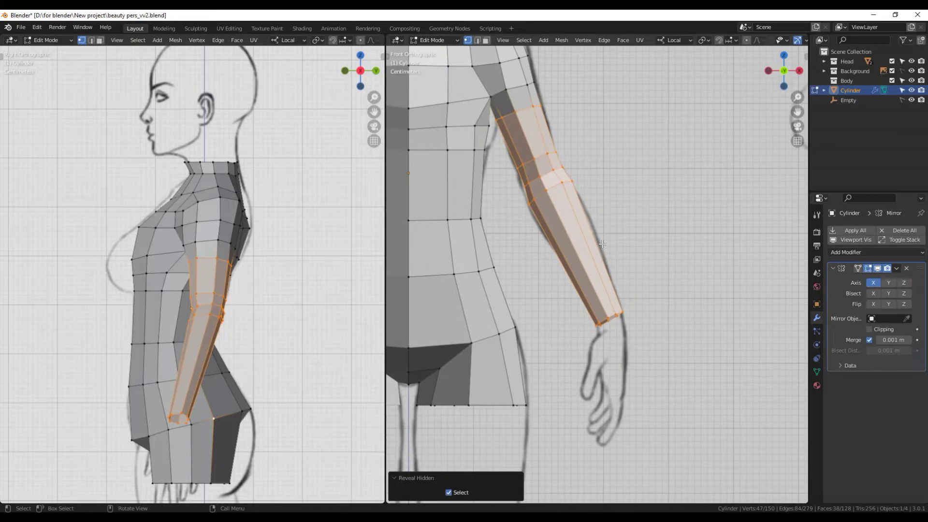
- Add five edge loops along the forearm
{"action": "key", "text": "ctrl+KP_1"}
{"action": "key", "text": "KP_1"}
{"action": "middle_click_drag", "start_coordinate": [521, 162], "coordinate": [586, 240], "text": "shift"}
{"action": "left_click", "coordinate": [586, 240]}
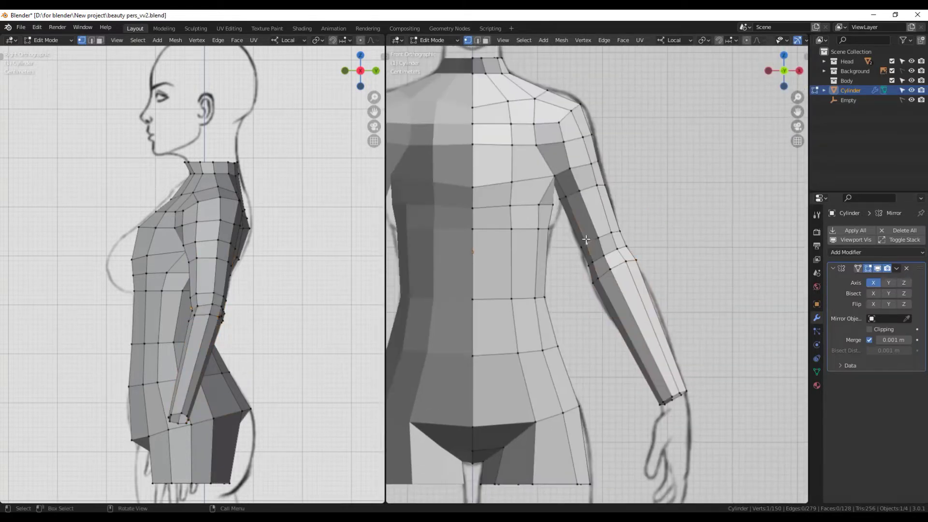
{"action": "scroll", "coordinate": [708, 310], "scroll_direction": "down", "scroll_amount": 2}
{"action": "key", "text": "ctrl+l"}
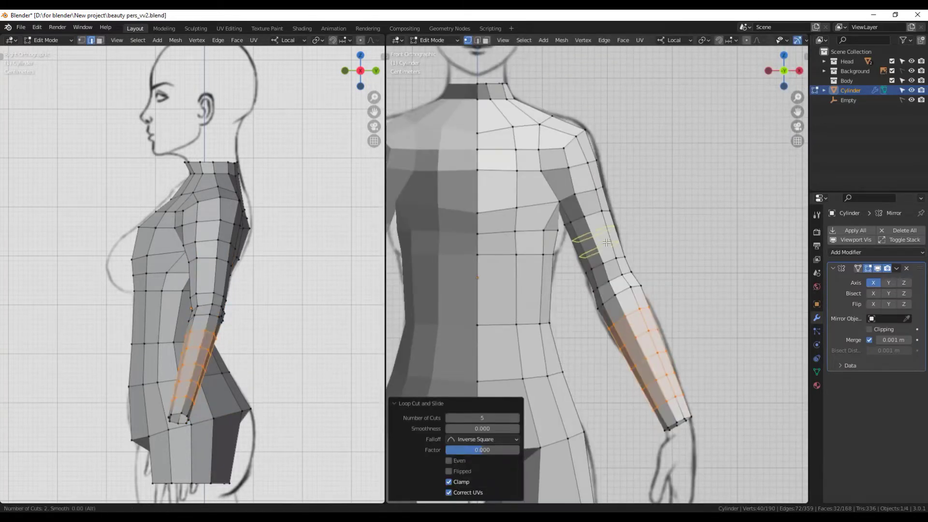
{"action": "middle_click_drag", "start_coordinate": [629, 290], "coordinate": [539, 325]}
{"action": "key", "text": "KP_1"}
{"action": "key", "text": "alt+a"}
- Preview the body smoothed with a two-level Subdivision modifier
{"action": "mouse_move", "coordinate": [194, 290]}
{"action": "middle_mouse_down"}
{"action": "mouse_move", "coordinate": [184, 348]}
{"action": "mouse_move", "coordinate": [205, 358]}
{"action": "middle_mouse_up"}
{"action": "scroll", "coordinate": [184, 348], "scroll_direction": "up", "scroll_amount": 3}
{"action": "key", "text": "Tab"}
{"action": "key", "text": "ctrl+j"}
{"action": "scroll", "coordinate": [205, 354], "scroll_direction": "up", "scroll_amount": 3}
{"action": "middle_click_drag", "start_coordinate": [401, 356], "coordinate": [442, 356]}
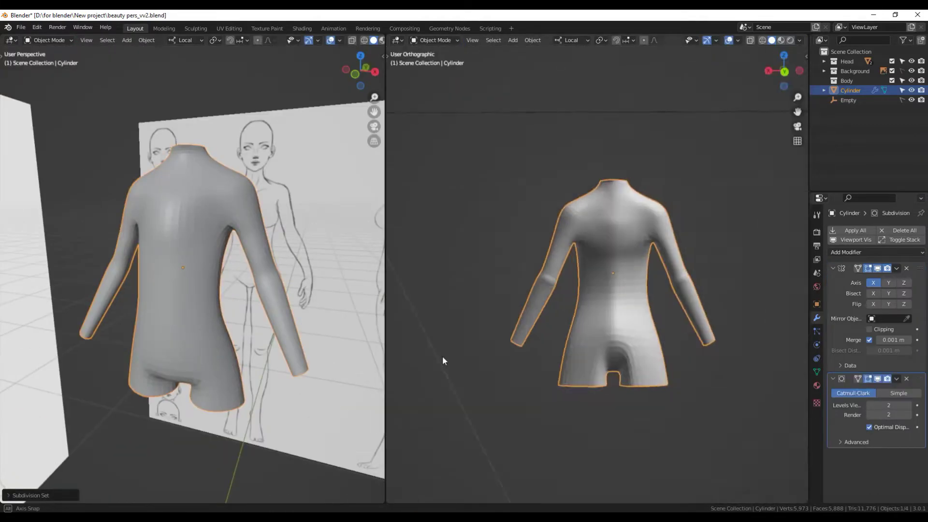
{"action": "scroll", "coordinate": [539, 353], "scroll_direction": "up", "scroll_amount": 4}
{"action": "scroll", "coordinate": [528, 331], "scroll_direction": "up", "scroll_amount": 2}
- Scale two elbow faces down to 0.8921
{"action": "key", "text": "Tab"}
{"action": "middle_click_drag", "start_coordinate": [529, 331], "coordinate": [556, 334]}
{"action": "left_click_drag", "start_coordinate": [503, 281], "coordinate": [556, 339]}
{"action": "key", "text": "s"}
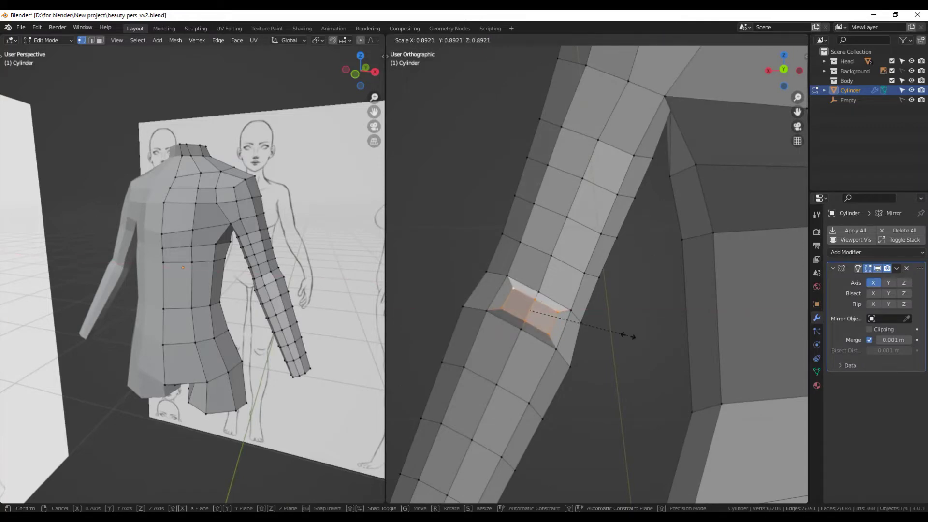
- Edge-slide a vertex by 0.129 and extrude the thighs 0.3274 m downward
{"action": "middle_click_drag", "start_coordinate": [617, 335], "coordinate": [594, 329]}
{"action": "left_click", "coordinate": [511, 302]}
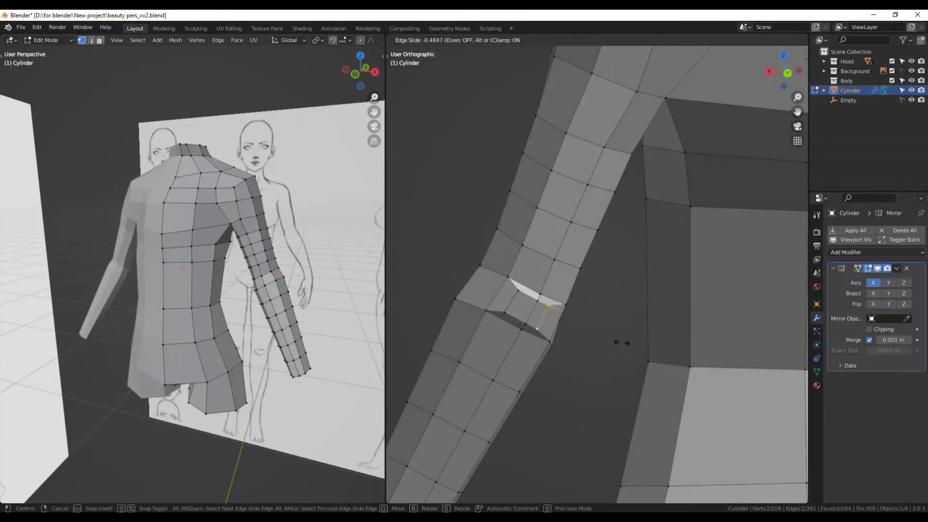
{"action": "left_click", "coordinate": [621, 343]}
{"action": "middle_click_drag", "start_coordinate": [610, 297], "coordinate": [621, 355]}
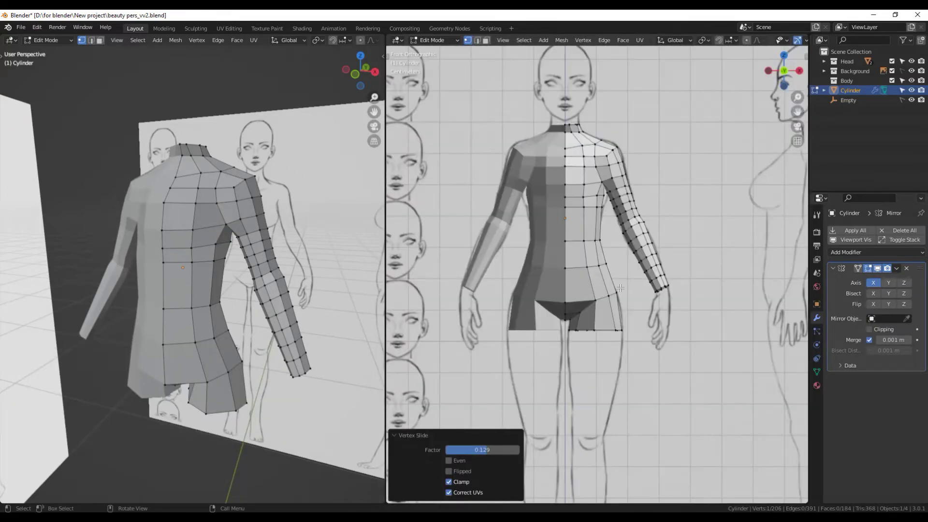
{"action": "scroll", "coordinate": [620, 288], "scroll_direction": "up", "scroll_amount": 3}
{"action": "scroll", "coordinate": [607, 345], "scroll_direction": "down", "scroll_amount": 3}
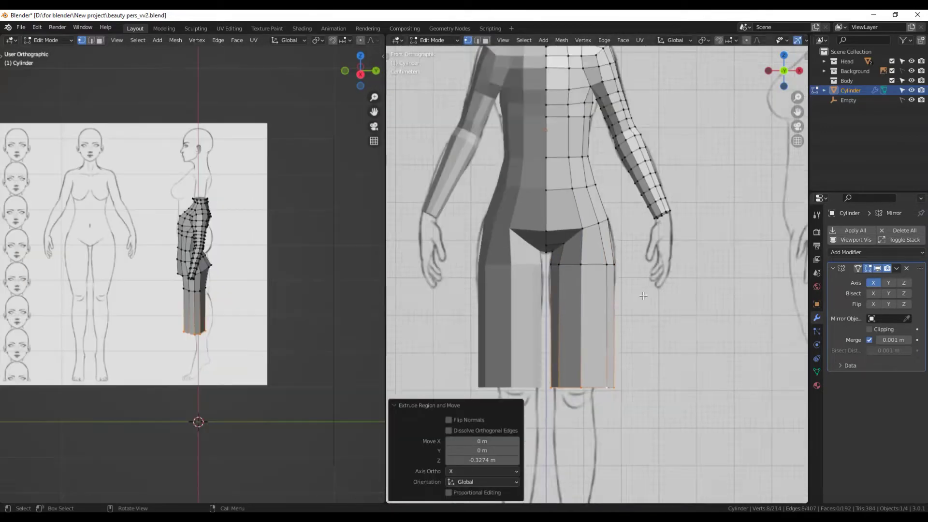
- Narrow the leg-bottom ring and widen the thigh loop front to back
{"action": "key", "text": "s"}
{"action": "left_click", "coordinate": [654, 389]}
{"action": "scroll", "coordinate": [295, 326], "scroll_direction": "up", "scroll_amount": 5}
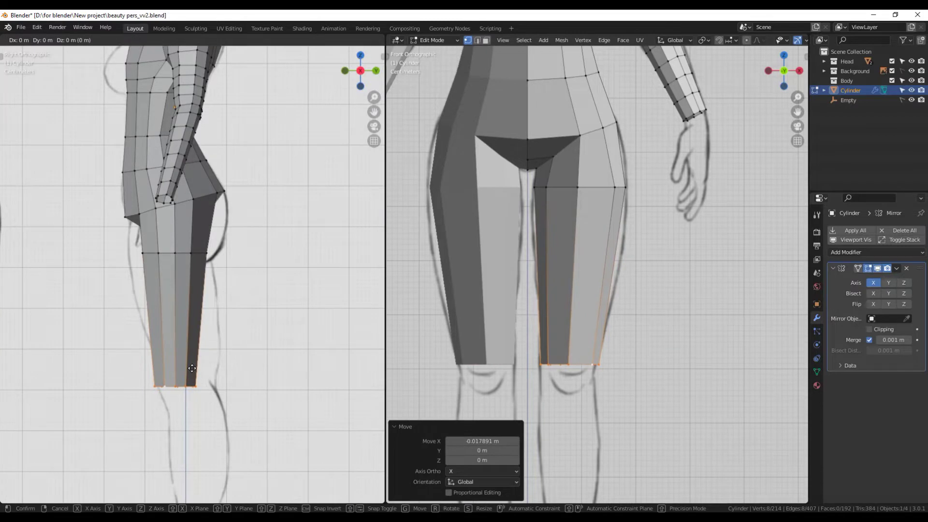
{"action": "key", "text": "s"}
{"action": "key", "text": "y"}
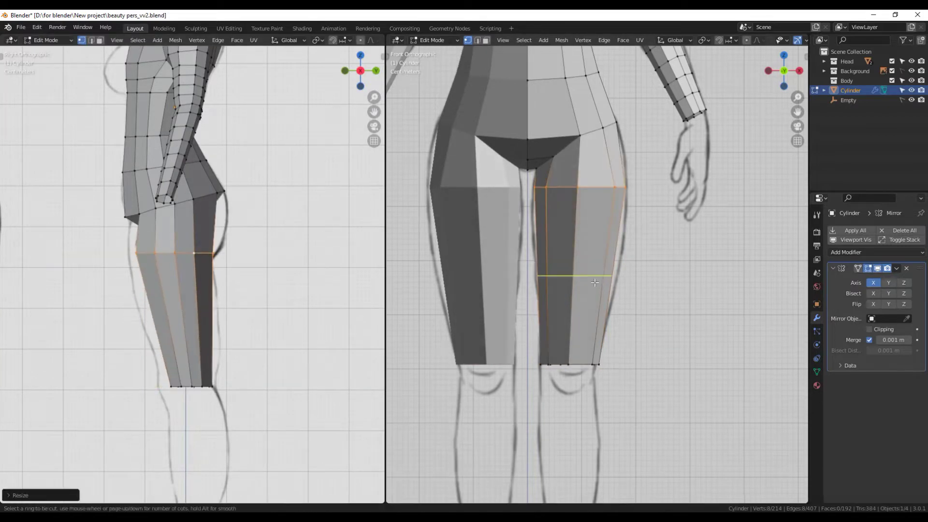
- Cut a new edge loop across the thigh and nudge it along X
{"action": "left_click", "coordinate": [595, 282]}
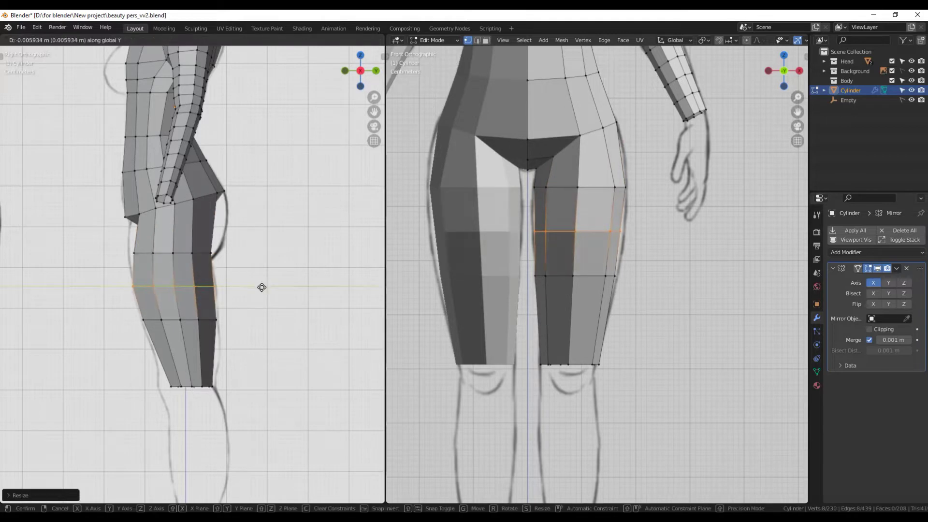
{"action": "key", "text": "g"}
{"action": "key", "text": "x"}
{"action": "left_click", "coordinate": [601, 259]}
{"action": "left_click", "coordinate": [592, 278]}
{"action": "middle_click_drag", "start_coordinate": [193, 384], "coordinate": [201, 336], "text": "shift"}
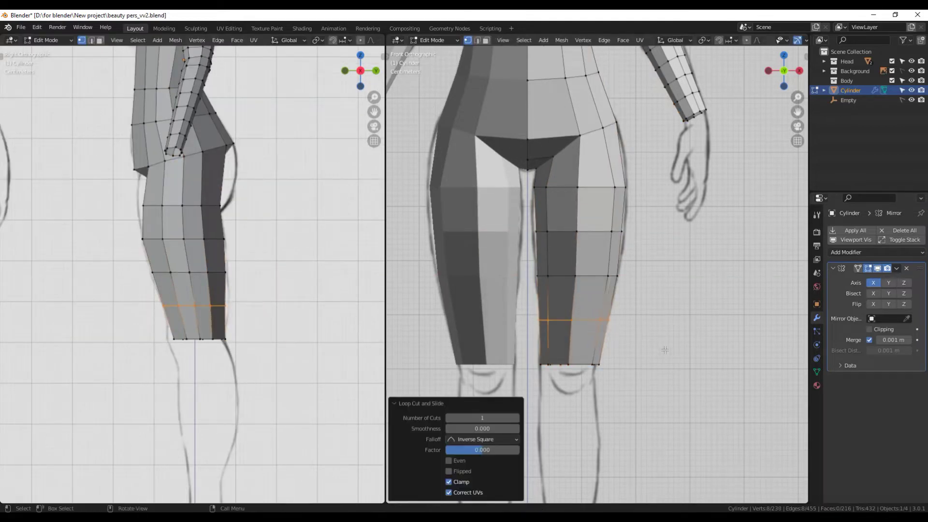
{"action": "key", "text": "shift+z"}
- Widen the upper thigh loop along X and restore solid shading
{"action": "key", "text": "s"}
{"action": "key", "text": "x"}
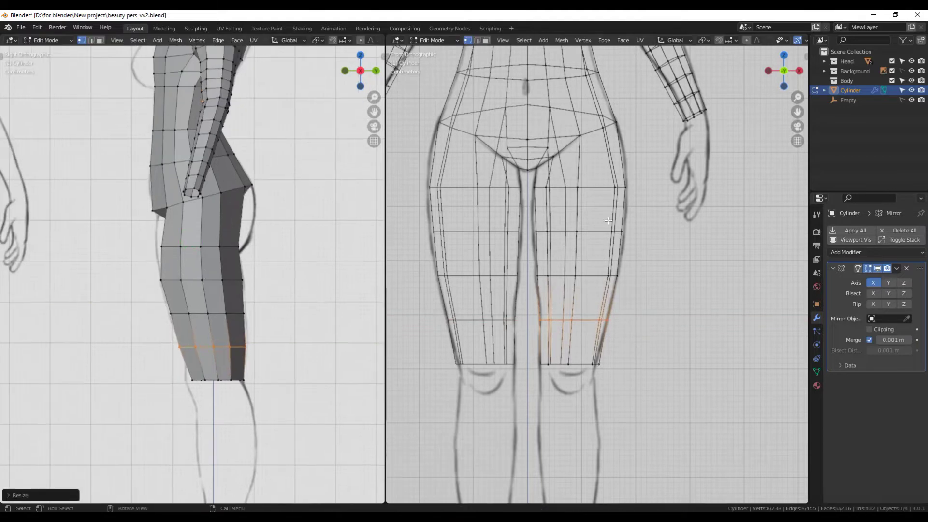
{"action": "key", "text": "z"}
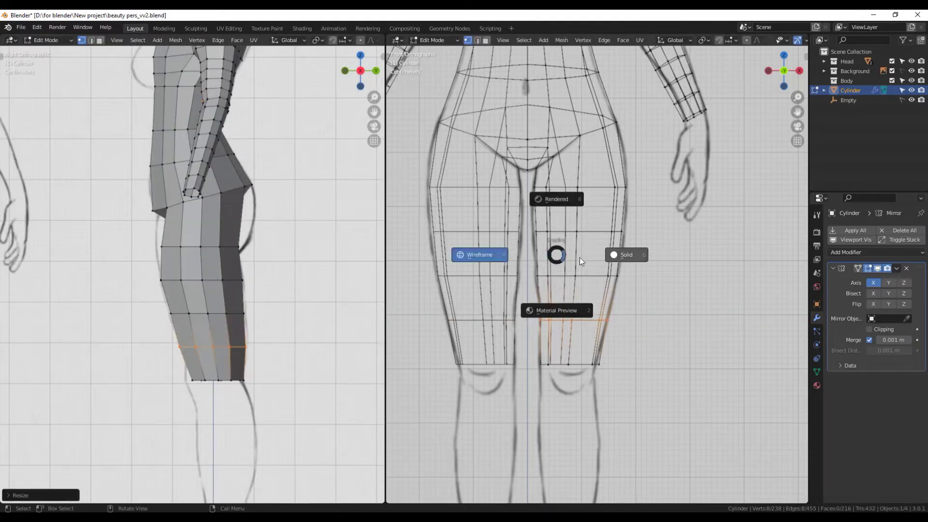
{"action": "left_click", "coordinate": [650, 205]}
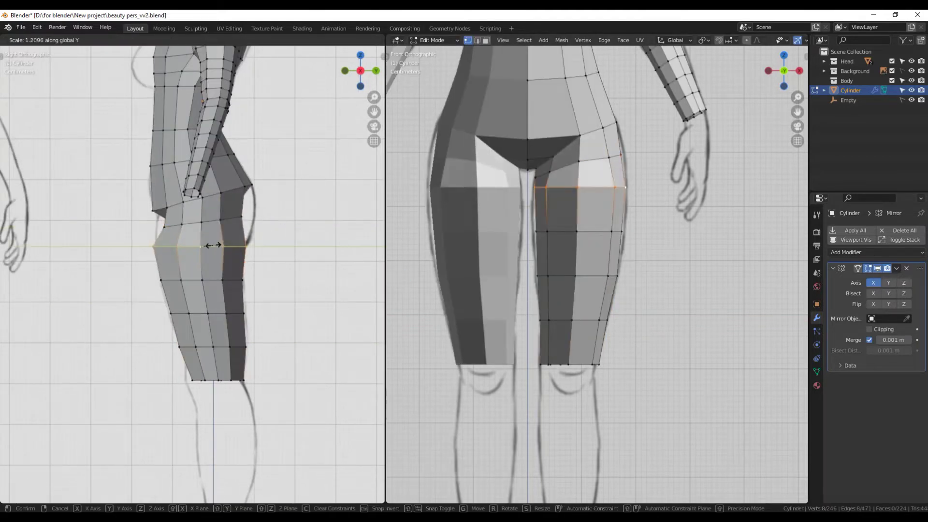
{"action": "scroll", "coordinate": [327, 266], "scroll_direction": "down", "scroll_amount": 3}
{"action": "scroll", "coordinate": [242, 242], "scroll_direction": "up", "scroll_amount": 4}
{"action": "scroll", "coordinate": [238, 234], "scroll_direction": "up", "scroll_amount": 2}
{"action": "key", "text": "shift+z"}
- Slide crotch vertices along their edges to follow the sketch's groin line
{"action": "left_click", "coordinate": [234, 228]}
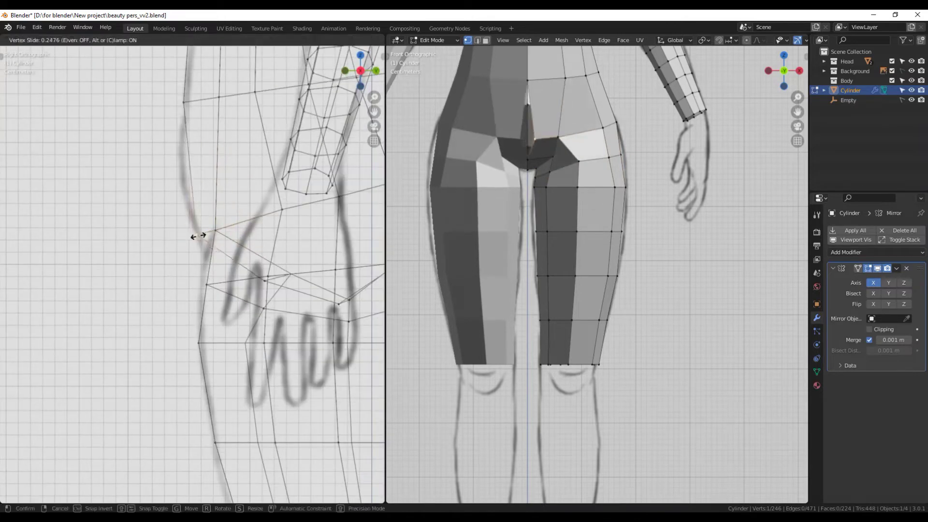
{"action": "left_click", "coordinate": [216, 233]}
{"action": "scroll", "coordinate": [216, 233], "scroll_direction": "down", "scroll_amount": 3}
{"action": "scroll", "coordinate": [216, 233], "scroll_direction": "up", "scroll_amount": 3}
{"action": "mouse_move", "coordinate": [483, 217]}
{"action": "middle_mouse_down"}
{"action": "mouse_move", "coordinate": [589, 161]}
{"action": "mouse_move", "coordinate": [534, 162]}
{"action": "mouse_move", "coordinate": [527, 145]}
{"action": "mouse_move", "coordinate": [546, 138]}
{"action": "mouse_move", "coordinate": [529, 203]}
{"action": "mouse_move", "coordinate": [562, 134]}
{"action": "mouse_move", "coordinate": [547, 145]}
{"action": "middle_mouse_up"}
{"action": "key", "text": "g"}
{"action": "key", "text": "g"}
{"action": "left_click", "coordinate": [534, 162]}
{"action": "key", "text": "g"}
{"action": "key", "text": "g"}
{"action": "left_click", "coordinate": [569, 174]}
- Slide another crotch vertex to smooth the inner-thigh join
{"action": "key", "text": "KP_1"}
{"action": "scroll", "coordinate": [569, 174], "scroll_direction": "up", "scroll_amount": 3}
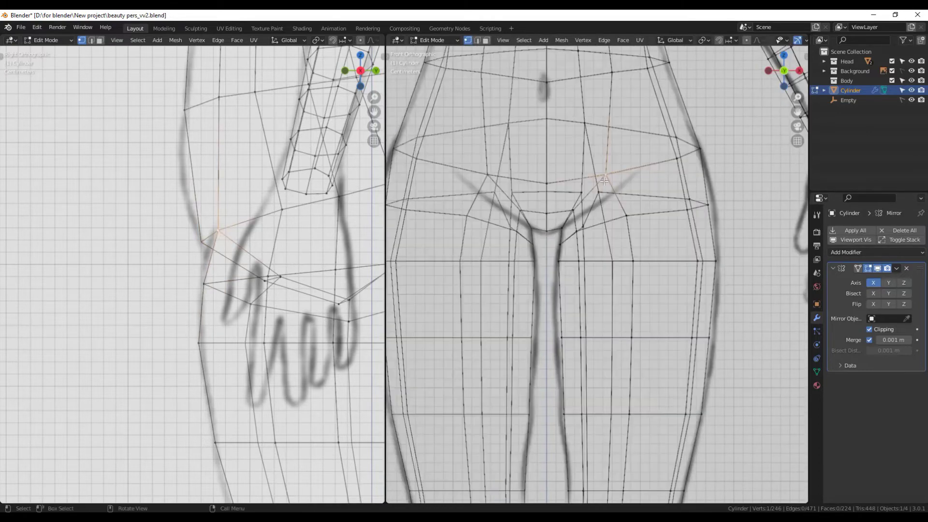
{"action": "key", "text": "g"}
{"action": "key", "text": "g"}
{"action": "key", "text": "z"}
{"action": "mouse_move", "coordinate": [595, 239]}
{"action": "middle_mouse_down"}
{"action": "mouse_move", "coordinate": [483, 265]}
{"action": "mouse_move", "coordinate": [565, 265]}
{"action": "mouse_move", "coordinate": [585, 319]}
{"action": "middle_mouse_up"}
{"action": "scroll", "coordinate": [483, 265], "scroll_direction": "up", "scroll_amount": 5}
{"action": "left_click", "coordinate": [565, 264]}
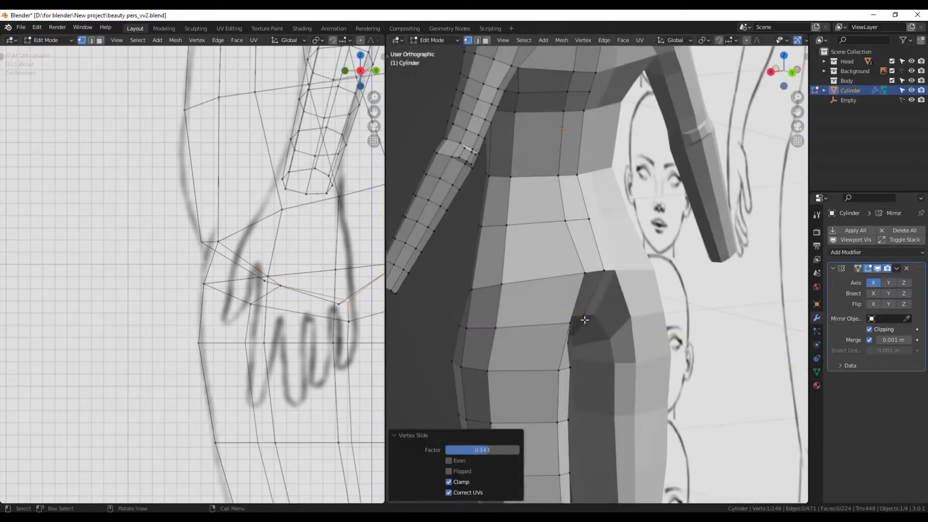
- Push the selected hip vertex outward, checking it against the side profile with X-ray toggled
{"action": "key", "text": "ctrl+z"}
{"action": "scroll", "coordinate": [609, 289], "scroll_direction": "down", "scroll_amount": 5}
{"action": "mouse_move", "coordinate": [534, 326]}
{"action": "middle_mouse_down"}
{"action": "mouse_move", "coordinate": [529, 315]}
{"action": "mouse_move", "coordinate": [556, 319]}
{"action": "middle_mouse_up"}
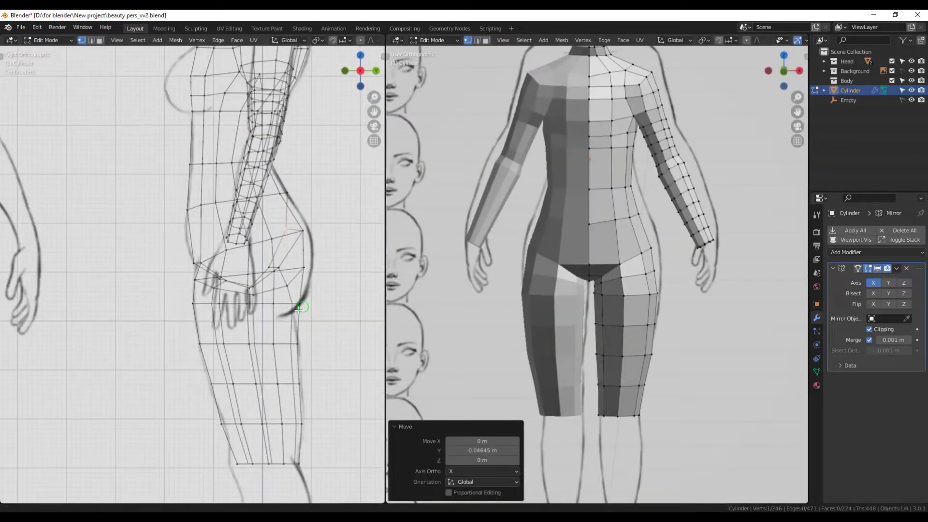
{"action": "scroll", "coordinate": [333, 291], "scroll_direction": "down", "scroll_amount": 2}
{"action": "key", "text": "KP_3"}
{"action": "key", "text": "alt+z"}
{"action": "scroll", "coordinate": [566, 246], "scroll_direction": "up", "scroll_amount": 5}
{"action": "scroll", "coordinate": [530, 292], "scroll_direction": "down", "scroll_amount": 3}
{"action": "key", "text": "alt+z"}
{"action": "mouse_move", "coordinate": [530, 292]}
{"action": "middle_mouse_down"}
{"action": "mouse_move", "coordinate": [561, 271]}
{"action": "mouse_move", "coordinate": [515, 318]}
{"action": "mouse_move", "coordinate": [548, 308]}
{"action": "middle_mouse_up"}
{"action": "scroll", "coordinate": [547, 270], "scroll_direction": "up", "scroll_amount": 4}
{"action": "left_click", "coordinate": [515, 317]}
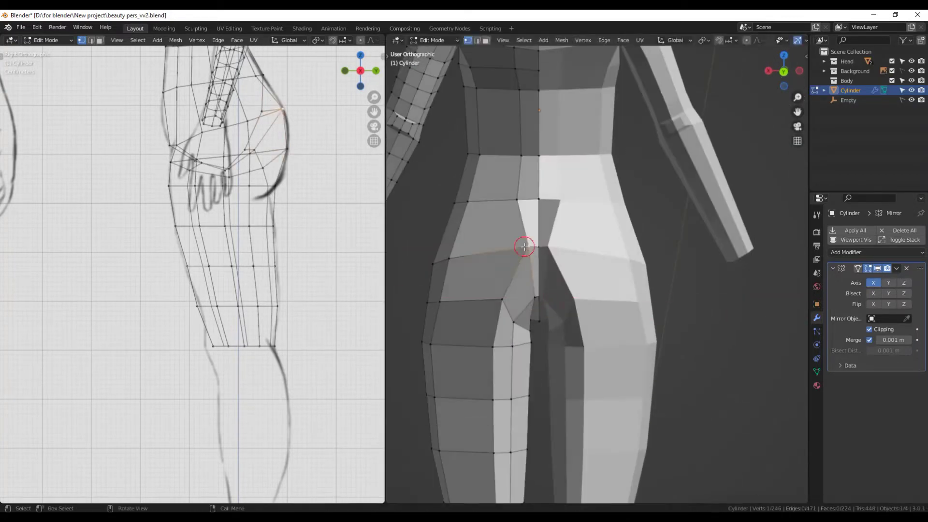
- Move the hip vertex sideways along the X axis to refine the hip width
{"action": "scroll", "coordinate": [525, 203], "scroll_direction": "down", "scroll_amount": 4}
{"action": "key", "text": "g"}
{"action": "key", "text": "x"}
{"action": "left_click", "coordinate": [529, 269]}
{"action": "mouse_move", "coordinate": [498, 260]}
{"action": "middle_mouse_down"}
{"action": "mouse_move", "coordinate": [472, 259]}
{"action": "mouse_move", "coordinate": [564, 247]}
{"action": "mouse_move", "coordinate": [671, 302]}
{"action": "middle_mouse_up"}
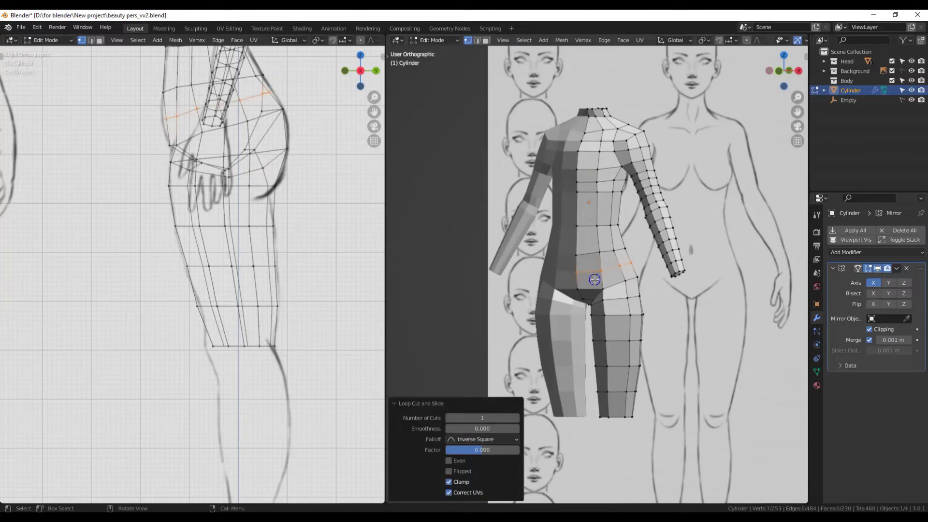
- Vertex-slide the buttock-crease and hip vertices along their edges from the back view
{"action": "key", "text": "ctrl+KP_1"}
{"action": "scroll", "coordinate": [594, 279], "scroll_direction": "up", "scroll_amount": 5}
{"action": "left_click", "coordinate": [628, 255]}
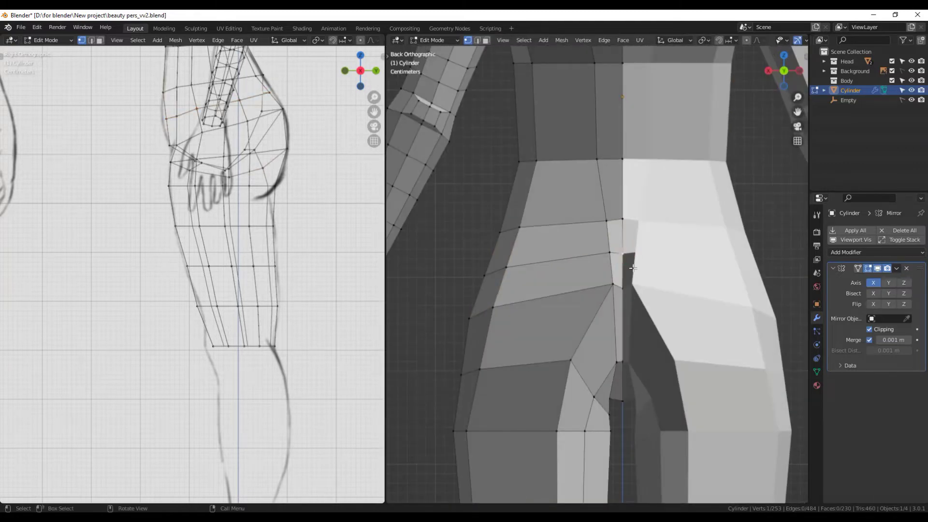
{"action": "scroll", "coordinate": [538, 256], "scroll_direction": "down", "scroll_amount": 4}
{"action": "middle_click_drag", "start_coordinate": [539, 257], "coordinate": [603, 262]}
{"action": "key", "text": "shift+v"}
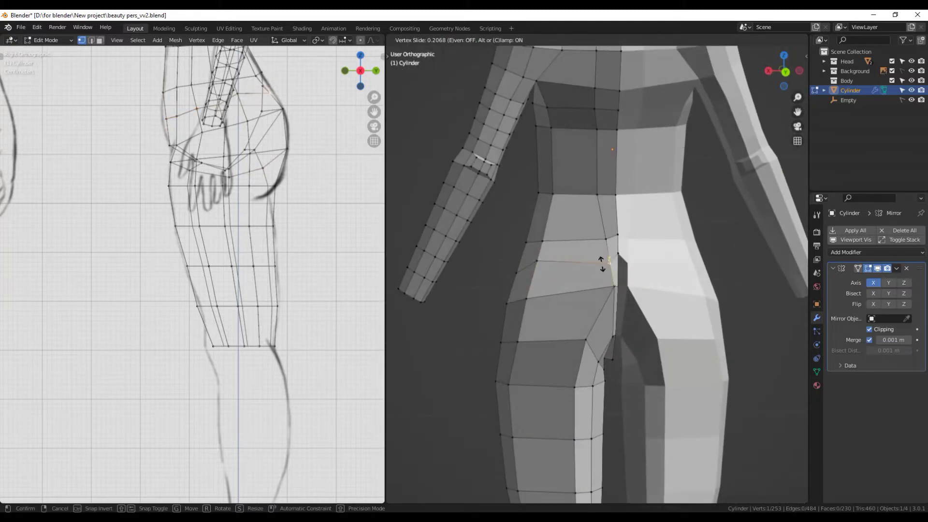
{"action": "scroll", "coordinate": [519, 272], "scroll_direction": "down", "scroll_amount": 5}
{"action": "mouse_move", "coordinate": [208, 338]}
{"action": "middle_mouse_down"}
{"action": "mouse_move", "coordinate": [207, 456]}
{"action": "mouse_move", "coordinate": [226, 256]}
{"action": "middle_mouse_up"}
{"action": "scroll", "coordinate": [207, 456], "scroll_direction": "up", "scroll_amount": 4}
{"action": "key", "text": "shift+v"}
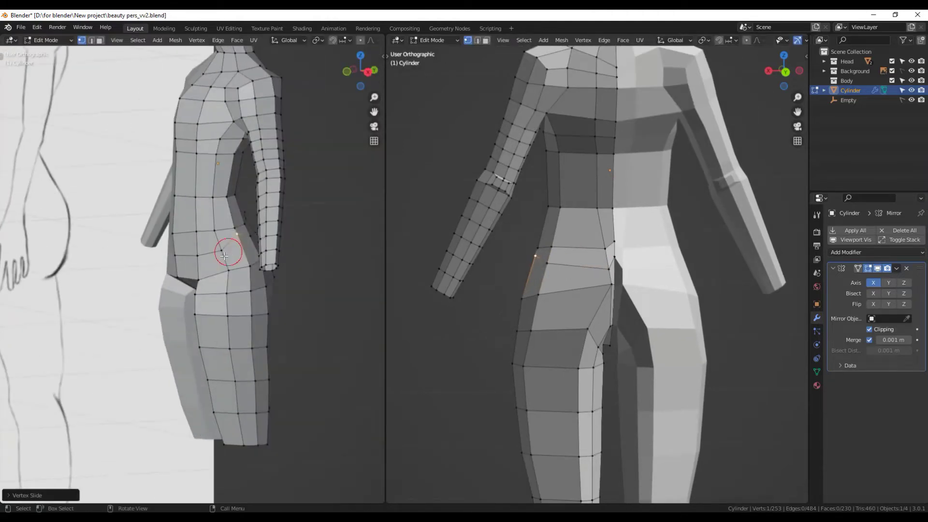
{"action": "left_click", "coordinate": [183, 269]}
- Start moving a waist vertex, then cancel and reframe the left view toward the front
{"action": "scroll", "coordinate": [271, 309], "scroll_direction": "down", "scroll_amount": 3}
{"action": "middle_click_drag", "start_coordinate": [271, 309], "coordinate": [280, 306]}
{"action": "scroll", "coordinate": [279, 306], "scroll_direction": "up", "scroll_amount": 3}
{"action": "mouse_move", "coordinate": [194, 295]}
{"action": "middle_mouse_down"}
{"action": "mouse_move", "coordinate": [183, 302]}
{"action": "mouse_move", "coordinate": [217, 227]}
{"action": "mouse_move", "coordinate": [241, 232]}
{"action": "middle_mouse_up"}
{"action": "scroll", "coordinate": [232, 227], "scroll_direction": "down", "scroll_amount": 3}
{"action": "scroll", "coordinate": [271, 217], "scroll_direction": "up", "scroll_amount": 4}
{"action": "key", "text": "g"}
{"action": "right_click", "coordinate": [308, 194]}
{"action": "middle_click_drag", "start_coordinate": [308, 195], "coordinate": [299, 266]}
{"action": "scroll", "coordinate": [299, 266], "scroll_direction": "down", "scroll_amount": 2}
- Select a different hip vertex and nudge it into a new position
{"action": "key", "text": "g"}
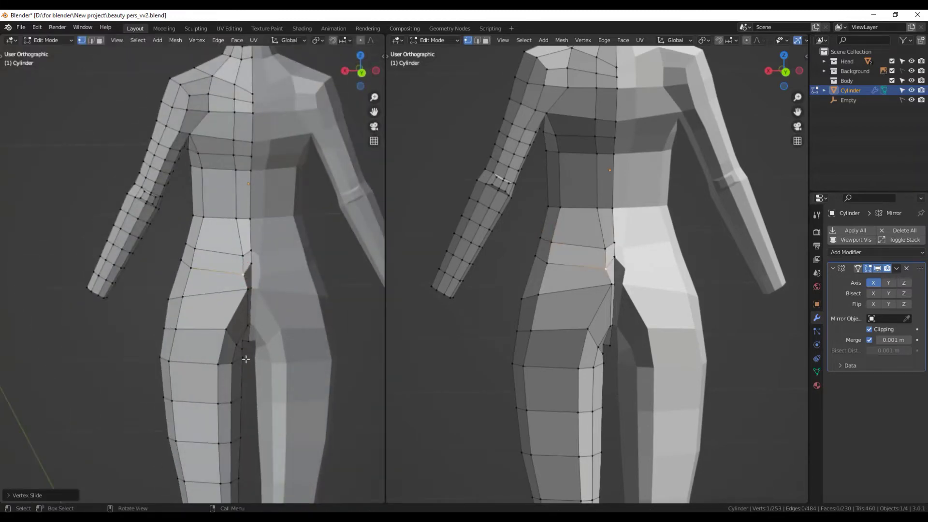
{"action": "scroll", "coordinate": [243, 311], "scroll_direction": "up", "scroll_amount": 3}
{"action": "mouse_move", "coordinate": [243, 311]}
{"action": "middle_mouse_down"}
{"action": "mouse_move", "coordinate": [271, 290]}
{"action": "mouse_move", "coordinate": [217, 290]}
{"action": "mouse_move", "coordinate": [282, 253]}
{"action": "middle_mouse_up"}
{"action": "left_click", "coordinate": [273, 291]}
{"action": "key", "text": "g"}
{"action": "left_click", "coordinate": [276, 293]}
{"action": "scroll", "coordinate": [203, 300], "scroll_direction": "down", "scroll_amount": 3}
{"action": "scroll", "coordinate": [194, 309], "scroll_direction": "up", "scroll_amount": 3}
- Raise a shoulder vertex toward the neck, checking it in front and side views
{"action": "key", "text": "grave"}
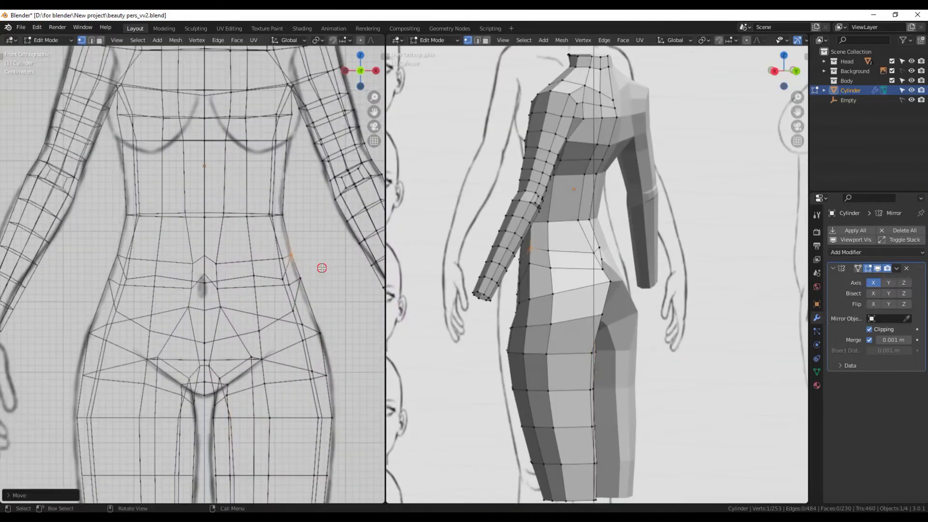
{"action": "right_click", "coordinate": [303, 282]}
{"action": "key", "text": "alt+z"}
{"action": "middle_click_drag", "start_coordinate": [303, 282], "coordinate": [251, 232]}
{"action": "key", "text": "g"}
{"action": "key", "text": "g"}
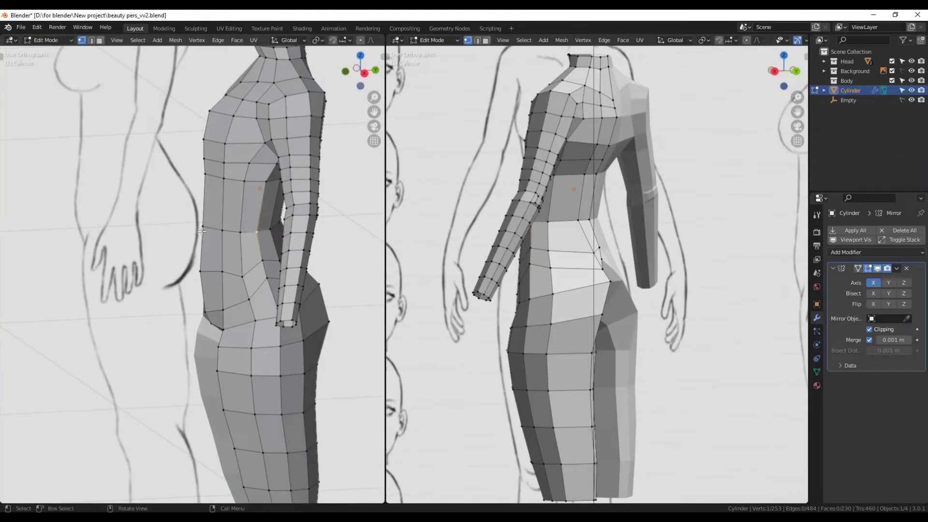
{"action": "key", "text": "KP_3"}
{"action": "scroll", "coordinate": [196, 232], "scroll_direction": "up", "scroll_amount": 2}
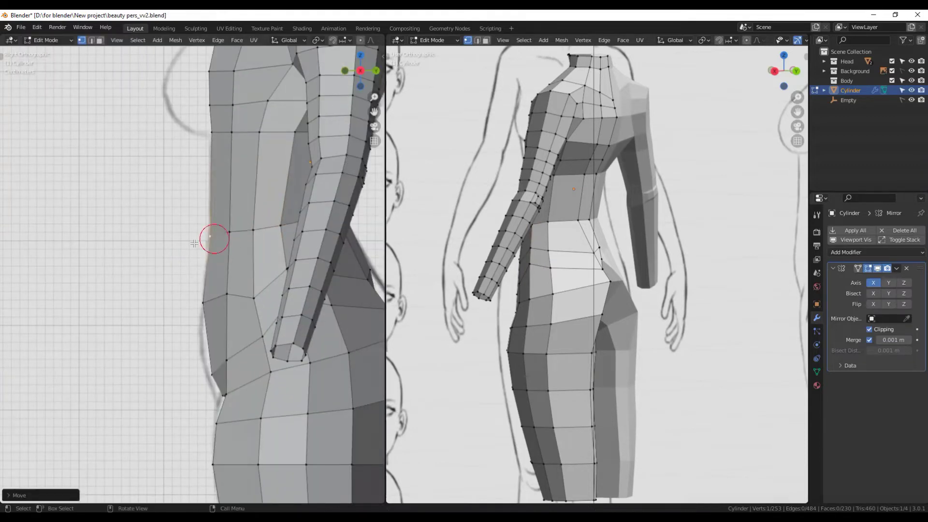
{"action": "middle_click_drag", "start_coordinate": [194, 243], "coordinate": [190, 261]}
{"action": "key", "text": "g"}
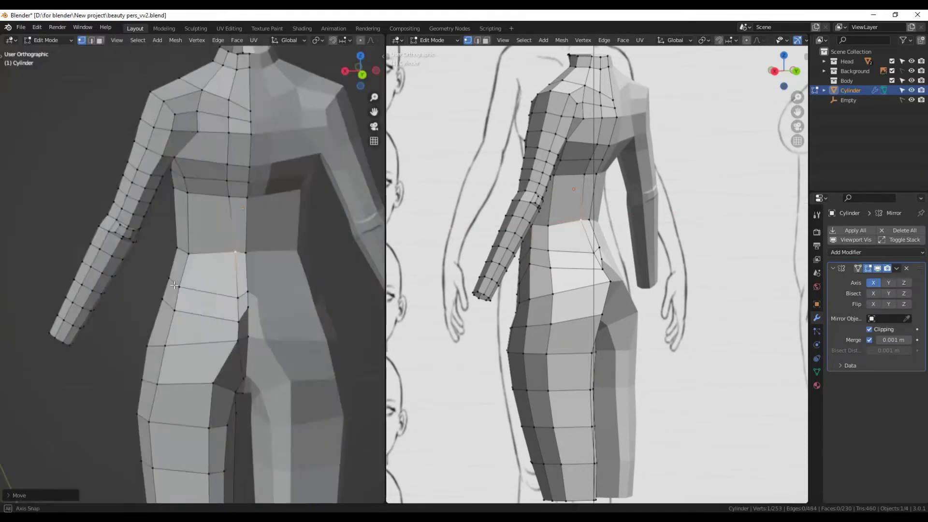
{"action": "left_click", "coordinate": [230, 125]}
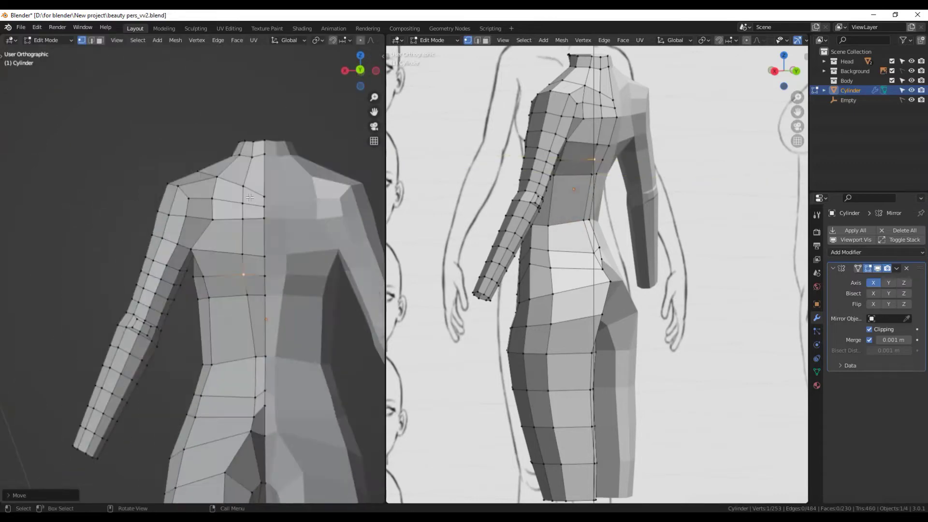
{"action": "scroll", "coordinate": [313, 254], "scroll_direction": "up", "scroll_amount": 3}
{"action": "left_click", "coordinate": [285, 244]}
- Pull a vertex on the back into place in side view
{"action": "mouse_move", "coordinate": [286, 244]}
{"action": "middle_mouse_down"}
{"action": "mouse_move", "coordinate": [316, 243]}
{"action": "mouse_move", "coordinate": [231, 184]}
{"action": "middle_mouse_up"}
{"action": "key", "text": "g"}
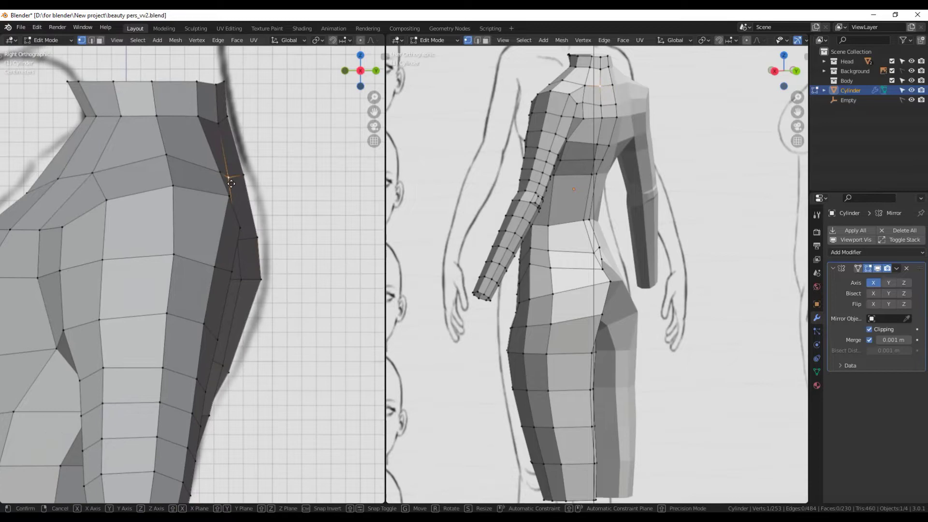
{"action": "left_click", "coordinate": [242, 286]}
{"action": "middle_click_drag", "start_coordinate": [243, 286], "coordinate": [220, 278]}
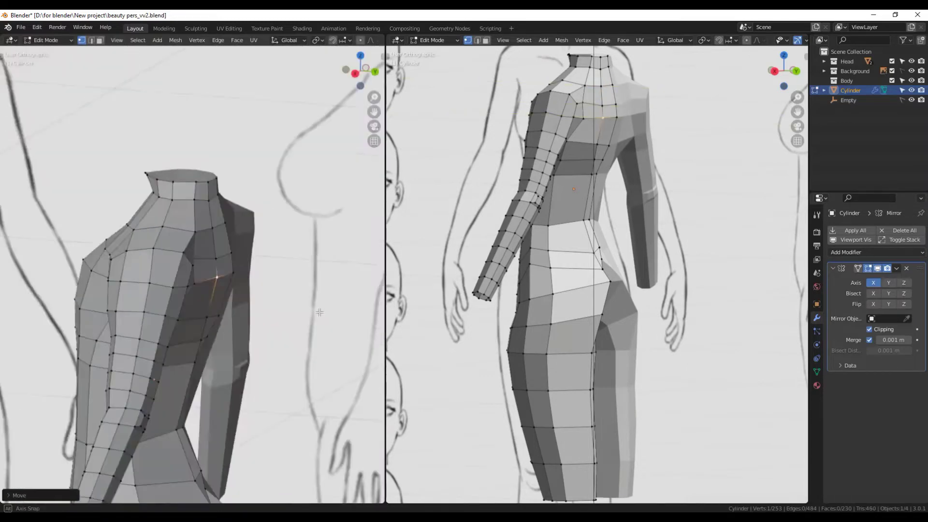
- Cut a new edge loop angled across the buttocks and hips
{"action": "scroll", "coordinate": [220, 277], "scroll_direction": "up", "scroll_amount": 2}
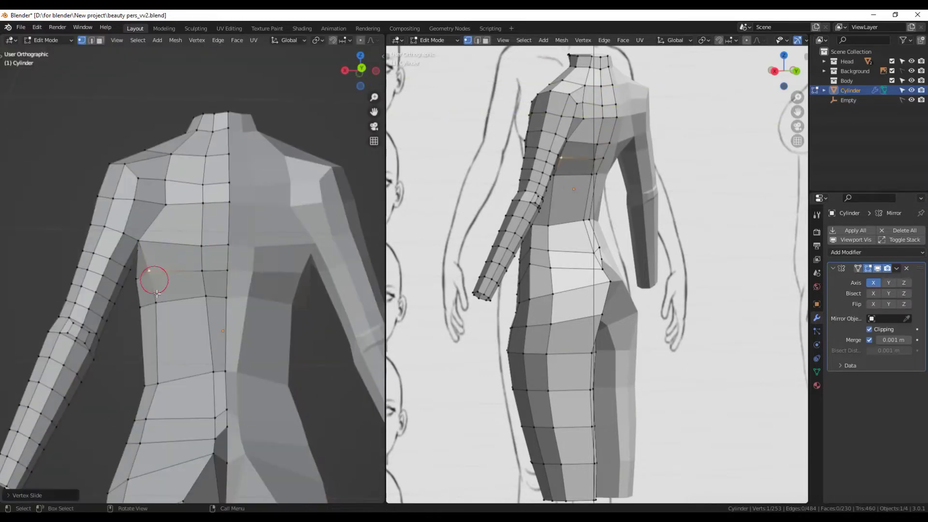
{"action": "middle_click_drag", "start_coordinate": [205, 303], "coordinate": [171, 251]}
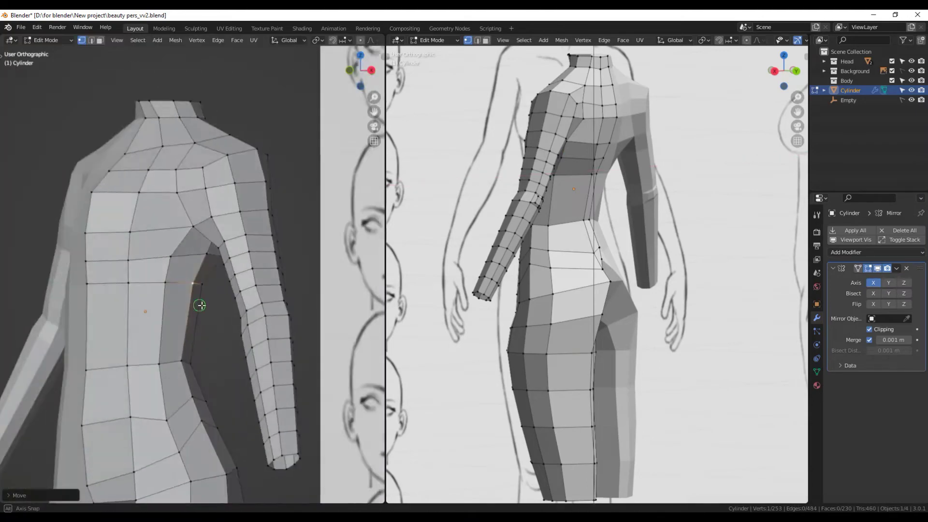
{"action": "middle_click_drag", "start_coordinate": [195, 282], "coordinate": [234, 344]}
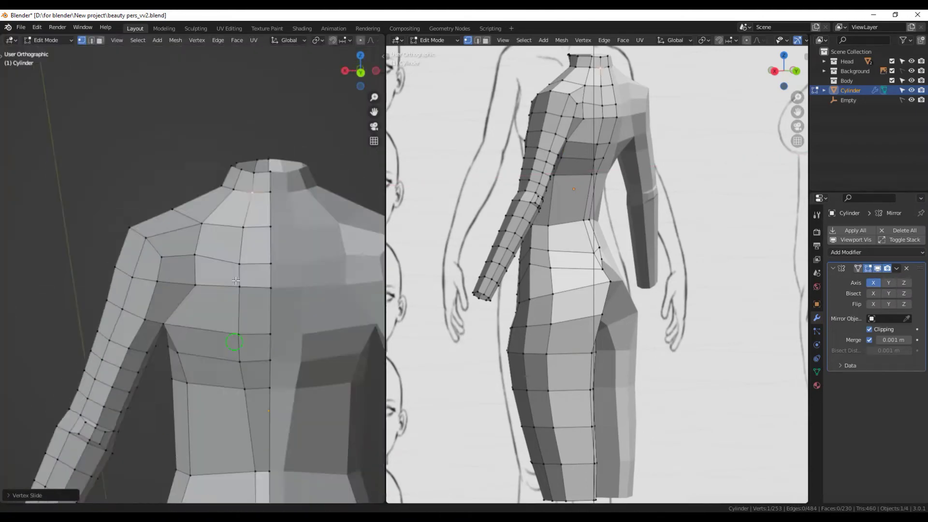
{"action": "mouse_move", "coordinate": [213, 291]}
{"action": "middle_mouse_down"}
{"action": "mouse_move", "coordinate": [185, 359]}
{"action": "mouse_move", "coordinate": [187, 337]}
{"action": "mouse_move", "coordinate": [237, 354]}
{"action": "middle_mouse_up"}
{"action": "left_click", "coordinate": [178, 334]}
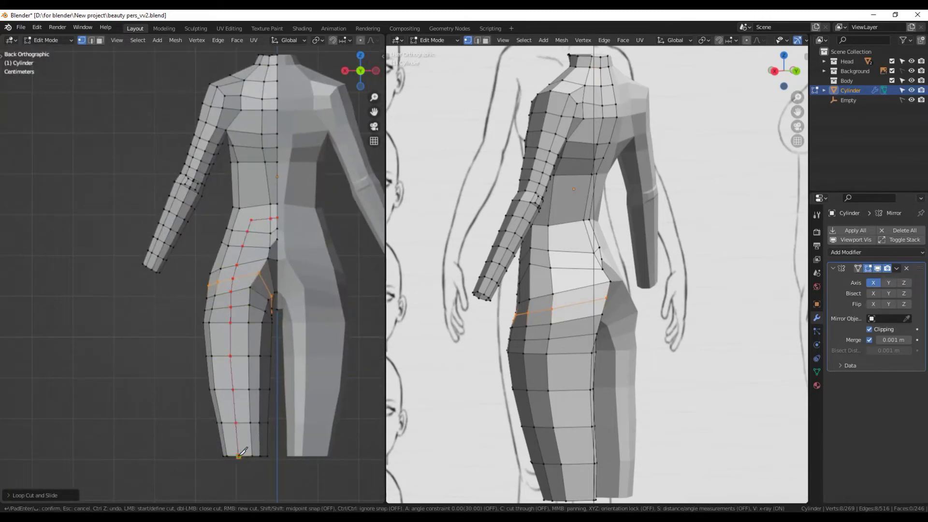
- Confirm the hip loop, hide the arm and show the left view in wireframe
{"action": "key", "text": "Return"}
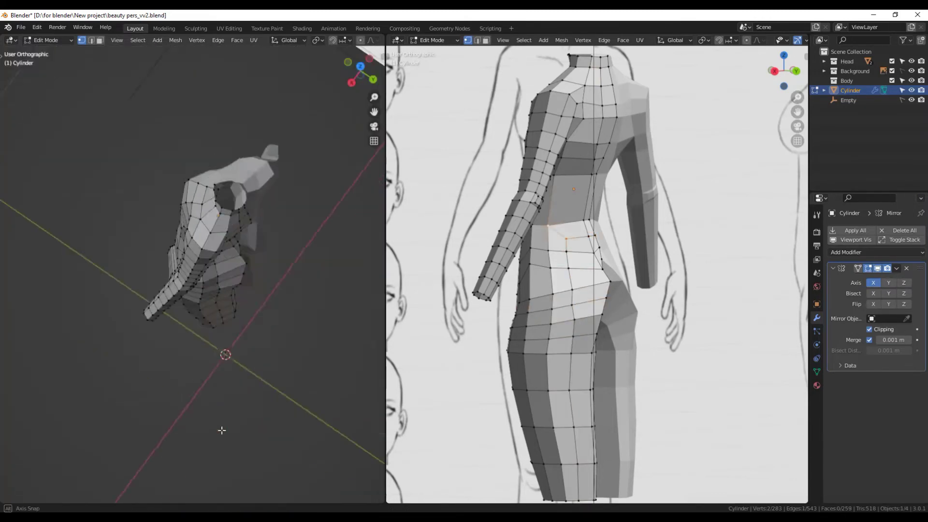
{"action": "mouse_move", "coordinate": [222, 431]}
{"action": "middle_mouse_down"}
{"action": "mouse_move", "coordinate": [272, 348]}
{"action": "mouse_move", "coordinate": [178, 313]}
{"action": "middle_mouse_up"}
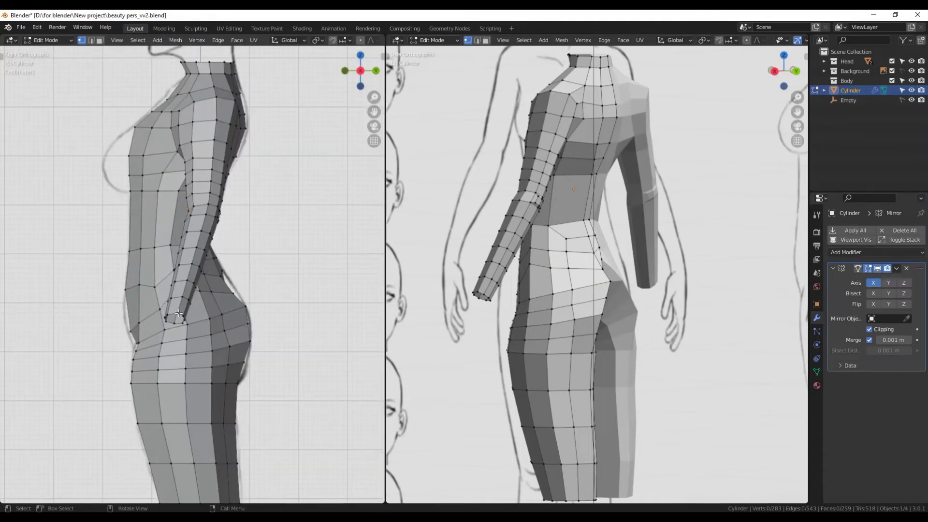
{"action": "key", "text": "h"}
{"action": "mouse_move", "coordinate": [182, 302]}
{"action": "middle_mouse_down", "text": "alt"}
{"action": "mouse_move", "coordinate": [280, 307]}
{"action": "mouse_move", "coordinate": [290, 290]}
{"action": "middle_mouse_up", "text": "alt"}
{"action": "scroll", "coordinate": [290, 290], "scroll_direction": "up", "scroll_amount": 5}
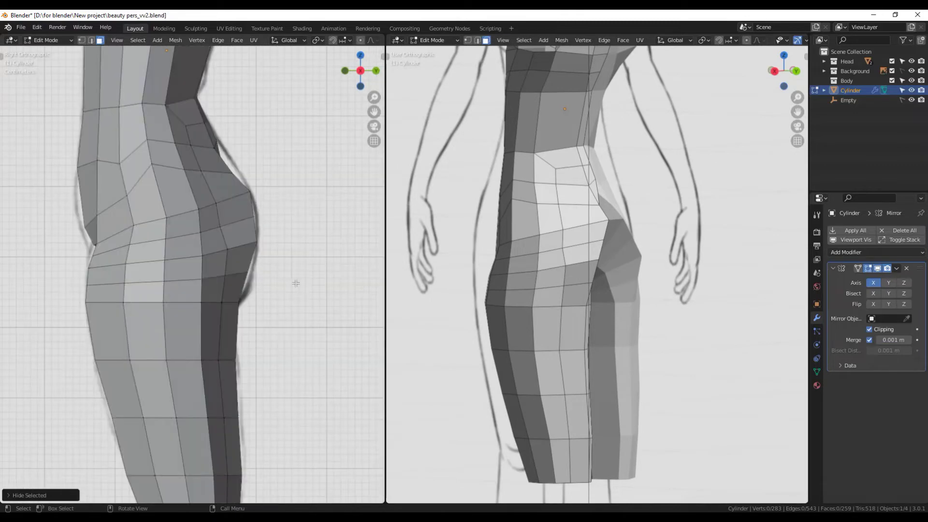
{"action": "left_click", "coordinate": [221, 277]}
- Push hip vertices along the Y axis to follow the side-view buttock sketch
{"action": "mouse_move", "coordinate": [580, 242]}
{"action": "middle_mouse_down"}
{"action": "mouse_move", "coordinate": [556, 251]}
{"action": "mouse_move", "coordinate": [565, 242]}
{"action": "middle_mouse_up"}
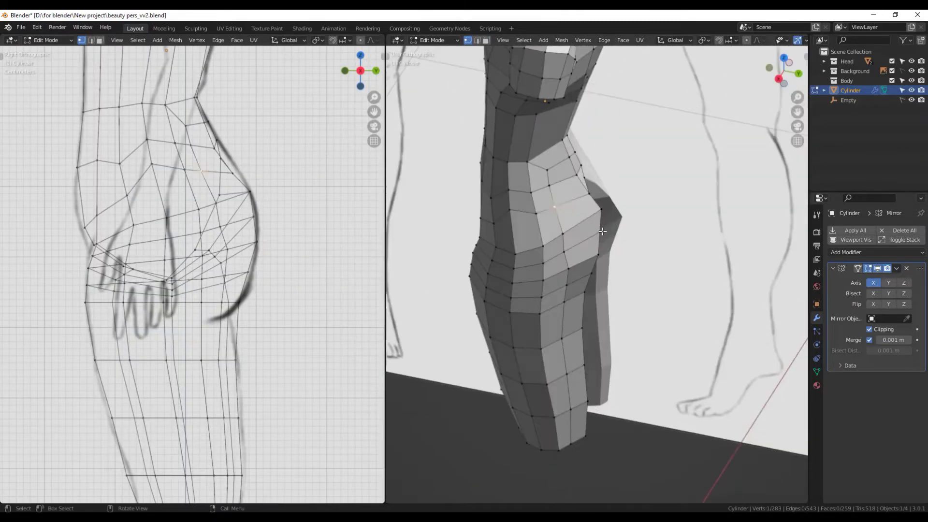
{"action": "left_click", "coordinate": [569, 235]}
{"action": "key", "text": "g"}
{"action": "key", "text": "y"}
{"action": "left_click", "coordinate": [575, 273]}
{"action": "mouse_move", "coordinate": [576, 273]}
{"action": "middle_mouse_down"}
{"action": "mouse_move", "coordinate": [614, 286]}
{"action": "mouse_move", "coordinate": [665, 274]}
{"action": "mouse_move", "coordinate": [561, 190]}
{"action": "middle_mouse_up"}
{"action": "left_click", "coordinate": [574, 184]}
{"action": "key", "text": "g"}
{"action": "left_click", "coordinate": [573, 200]}
{"action": "key", "text": "g"}
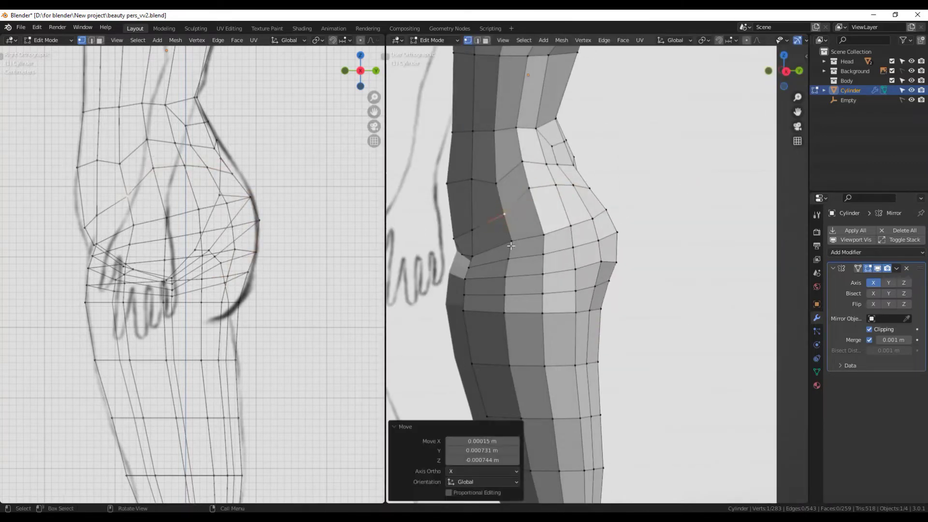
{"action": "middle_click_drag", "start_coordinate": [511, 246], "coordinate": [503, 251]}
- Reposition more hip vertices, including an upper hip vertex, in the right side view
{"action": "left_click", "coordinate": [506, 256]}
{"action": "key", "text": "g"}
{"action": "mouse_move", "coordinate": [555, 289]}
{"action": "middle_mouse_down"}
{"action": "mouse_move", "coordinate": [581, 252]}
{"action": "mouse_move", "coordinate": [653, 214]}
{"action": "mouse_move", "coordinate": [628, 242]}
{"action": "mouse_move", "coordinate": [639, 261]}
{"action": "mouse_move", "coordinate": [545, 165]}
{"action": "middle_mouse_up"}
{"action": "key", "text": "g"}
{"action": "left_click", "coordinate": [585, 242]}
{"action": "left_click", "coordinate": [583, 241]}
{"action": "key", "text": "g"}
{"action": "left_click", "coordinate": [647, 274]}
{"action": "key", "text": "KP_3"}
{"action": "left_click", "coordinate": [545, 165]}
{"action": "scroll", "coordinate": [508, 124], "scroll_direction": "up", "scroll_amount": 2}
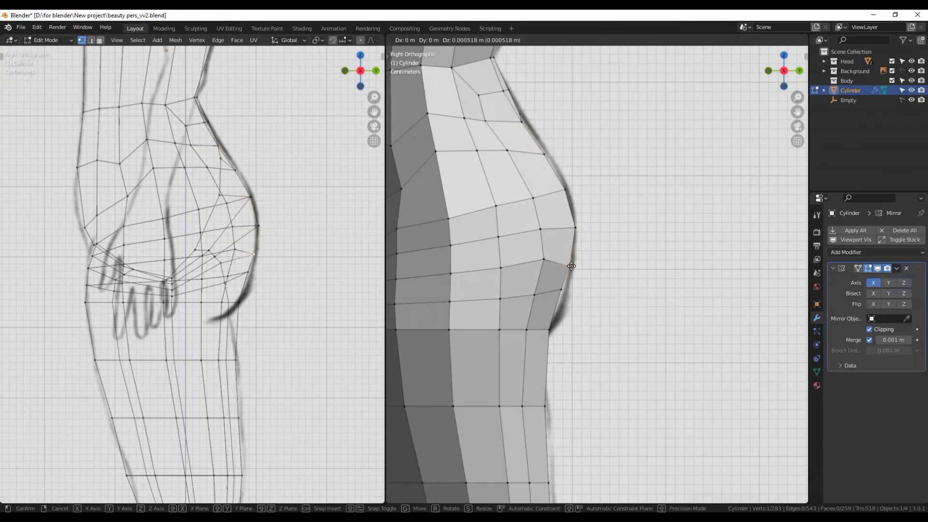
{"action": "left_click", "coordinate": [567, 300]}
- Check the hips against the reference, then add a centred edge loop down the inner thigh
{"action": "mouse_move", "coordinate": [567, 301]}
{"action": "middle_mouse_down"}
{"action": "mouse_move", "coordinate": [578, 236]}
{"action": "mouse_move", "coordinate": [449, 255]}
{"action": "middle_mouse_up"}
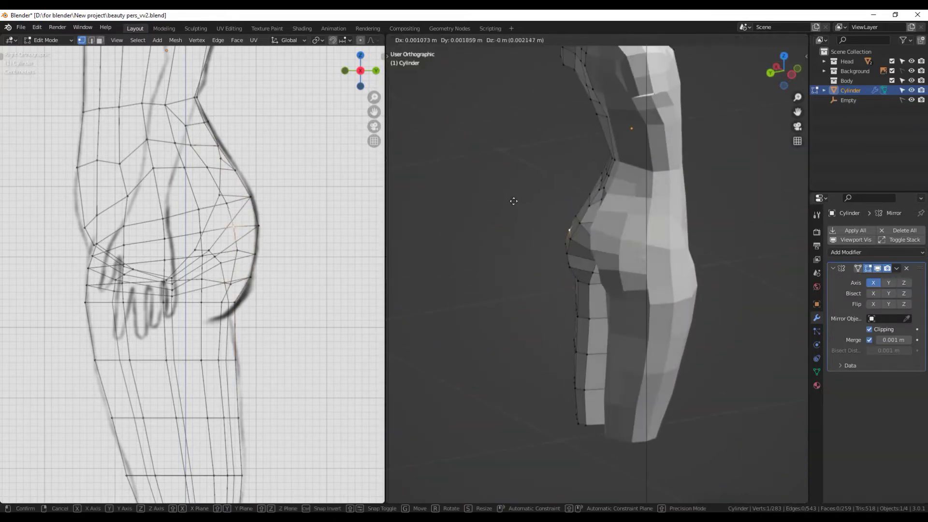
{"action": "mouse_move", "coordinate": [611, 208]}
{"action": "middle_mouse_down"}
{"action": "mouse_move", "coordinate": [652, 248]}
{"action": "mouse_move", "coordinate": [657, 242]}
{"action": "mouse_move", "coordinate": [451, 255]}
{"action": "middle_mouse_up"}
{"action": "left_click", "coordinate": [573, 242]}
{"action": "middle_click_drag", "start_coordinate": [573, 243], "coordinate": [636, 243]}
{"action": "key", "text": "g"}
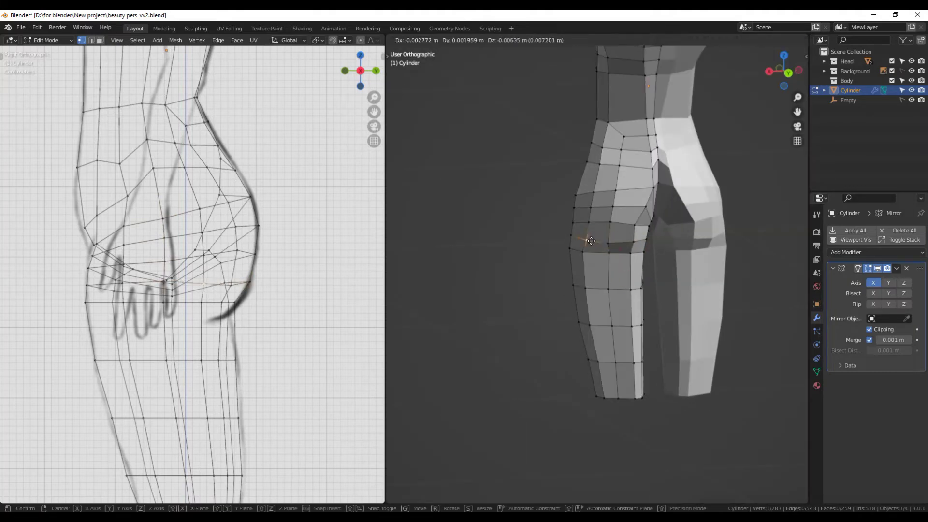
{"action": "mouse_move", "coordinate": [546, 253]}
{"action": "middle_mouse_down"}
{"action": "mouse_move", "coordinate": [667, 269]}
{"action": "mouse_move", "coordinate": [583, 259]}
{"action": "middle_mouse_up"}
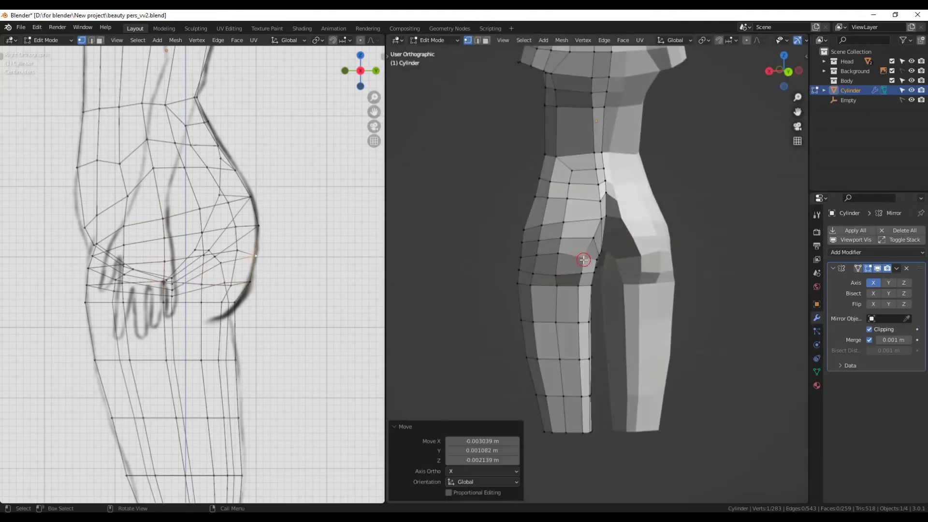
{"action": "middle_click_drag", "start_coordinate": [669, 275], "coordinate": [580, 261]}
{"action": "key", "text": "ctrl+r"}
{"action": "left_click", "coordinate": [467, 271]}
{"action": "right_click", "coordinate": [466, 271]}
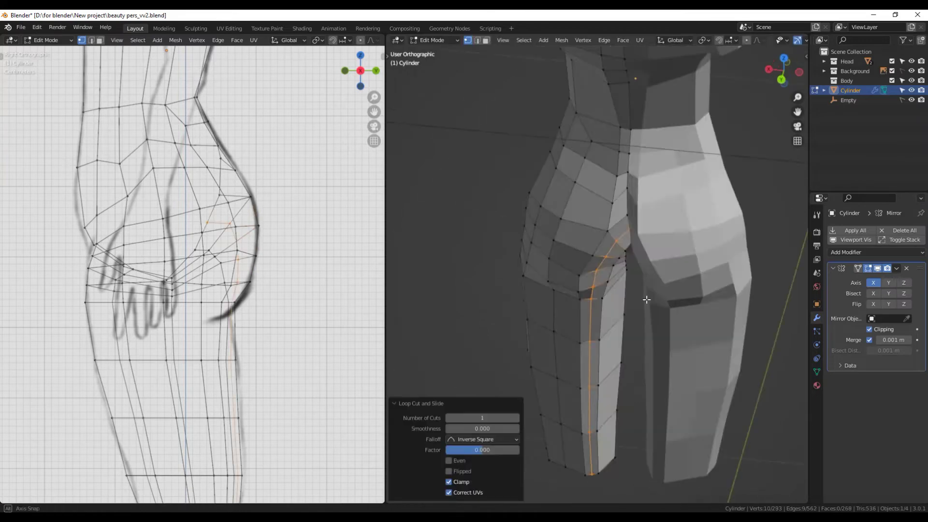
- Nudge the buttock-crease vertices from a rear view, one constrained to a single axis
{"action": "scroll", "coordinate": [591, 248], "scroll_direction": "up", "scroll_amount": 2}
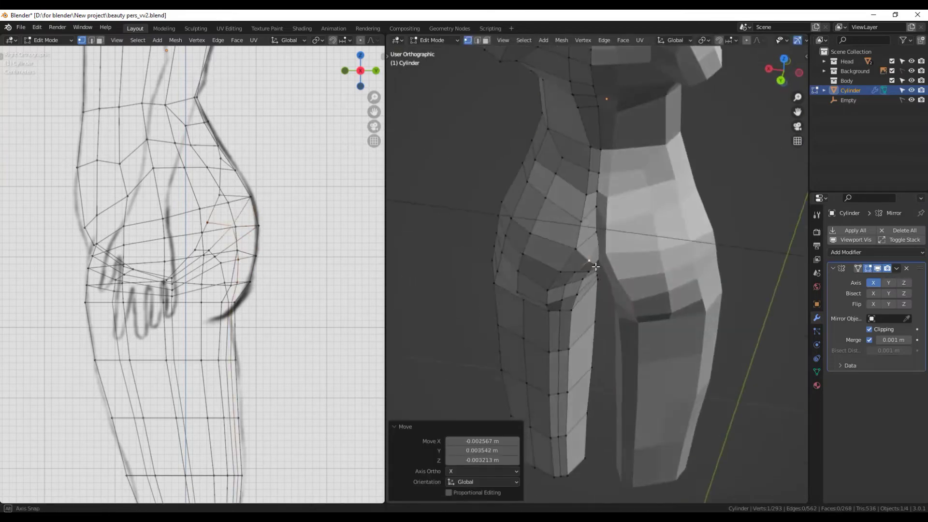
{"action": "middle_click_drag", "start_coordinate": [546, 253], "coordinate": [597, 281]}
{"action": "left_click", "coordinate": [585, 286]}
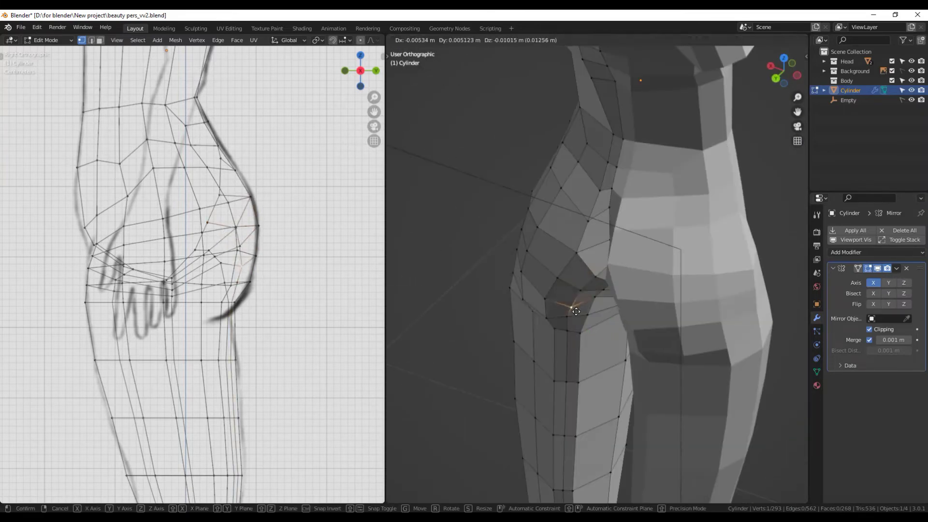
{"action": "left_click", "coordinate": [576, 311]}
{"action": "middle_click_drag", "start_coordinate": [576, 311], "coordinate": [612, 308]}
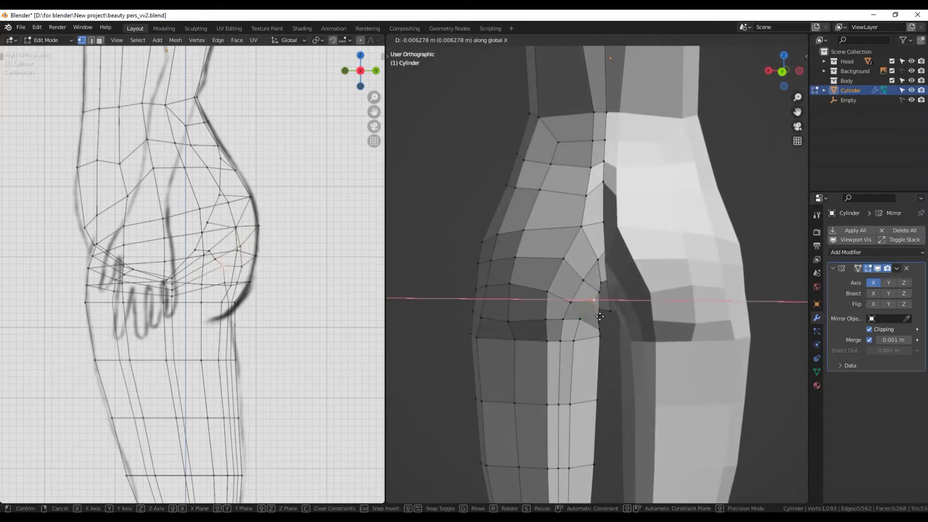
{"action": "left_click", "coordinate": [583, 322]}
{"action": "key", "text": "g"}
{"action": "key", "text": "x"}
{"action": "left_click", "coordinate": [585, 314]}
- Shift a buttock vertex sideways along X and adjust a hip vertex from the rear-side
{"action": "scroll", "coordinate": [604, 309], "scroll_direction": "down", "scroll_amount": 5}
{"action": "mouse_move", "coordinate": [605, 310]}
{"action": "middle_mouse_down"}
{"action": "mouse_move", "coordinate": [637, 308]}
{"action": "mouse_move", "coordinate": [602, 291]}
{"action": "middle_mouse_up"}
{"action": "scroll", "coordinate": [637, 308], "scroll_direction": "up", "scroll_amount": 5}
{"action": "key", "text": "g"}
{"action": "key", "text": "x"}
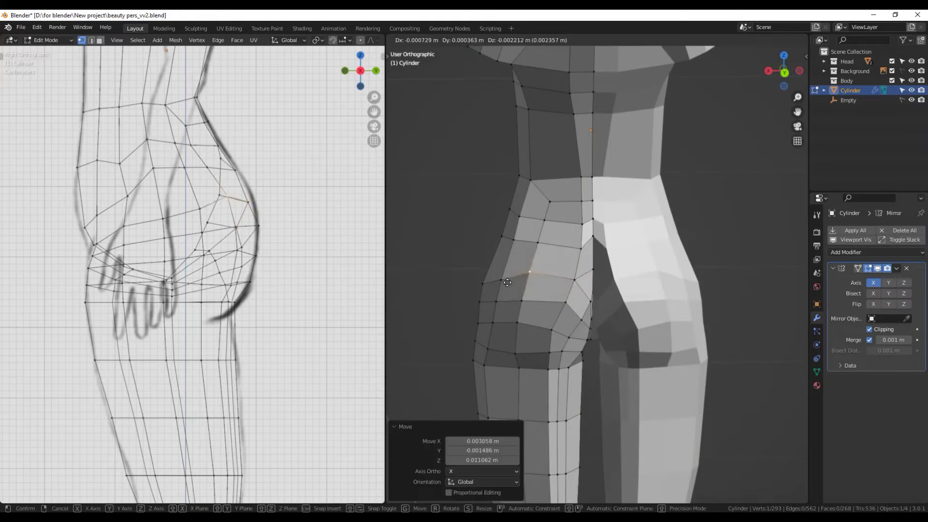
{"action": "left_click", "coordinate": [508, 283]}
{"action": "mouse_move", "coordinate": [508, 282]}
{"action": "middle_mouse_down"}
{"action": "mouse_move", "coordinate": [581, 270]}
{"action": "mouse_move", "coordinate": [575, 309]}
{"action": "middle_mouse_up"}
{"action": "scroll", "coordinate": [575, 309], "scroll_direction": "up", "scroll_amount": 2}
{"action": "left_click_drag", "start_coordinate": [570, 316], "coordinate": [580, 303]}
{"action": "left_click", "coordinate": [569, 313]}
- Select a lower hip vertex and inspect the rear curve from side and three-quarter angles
{"action": "mouse_move", "coordinate": [569, 313]}
{"action": "middle_mouse_down"}
{"action": "mouse_move", "coordinate": [609, 292]}
{"action": "mouse_move", "coordinate": [504, 338]}
{"action": "mouse_move", "coordinate": [599, 331]}
{"action": "mouse_move", "coordinate": [627, 384]}
{"action": "mouse_move", "coordinate": [435, 338]}
{"action": "middle_mouse_up"}
{"action": "left_click", "coordinate": [576, 339]}
{"action": "left_click_drag", "start_coordinate": [415, 346], "coordinate": [418, 346]}
{"action": "scroll", "coordinate": [213, 351], "scroll_direction": "down", "scroll_amount": 2}
{"action": "scroll", "coordinate": [214, 352], "scroll_direction": "down", "scroll_amount": 2}
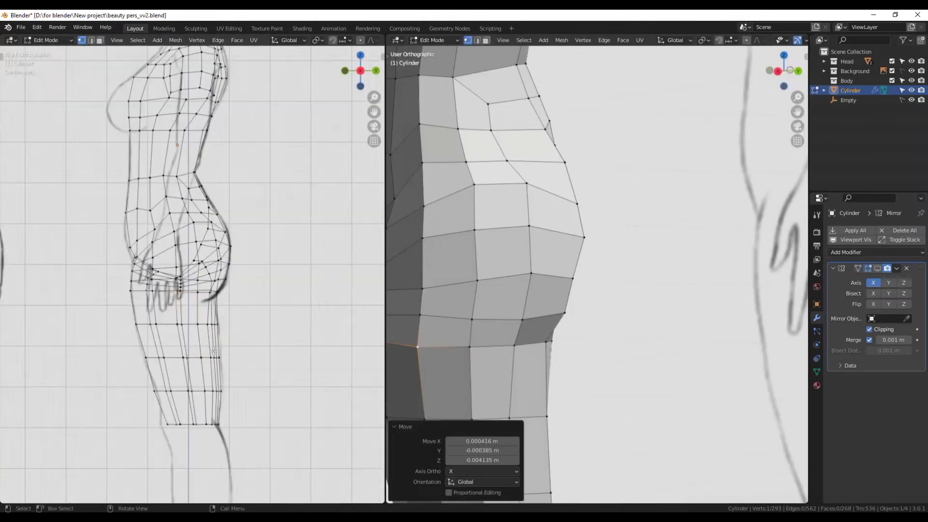
{"action": "scroll", "coordinate": [214, 352], "scroll_direction": "up", "scroll_amount": 3}
{"action": "scroll", "coordinate": [213, 351], "scroll_direction": "down", "scroll_amount": 2}
{"action": "middle_click_drag", "start_coordinate": [281, 288], "coordinate": [338, 290]}
{"action": "scroll", "coordinate": [531, 294], "scroll_direction": "down", "scroll_amount": 5}
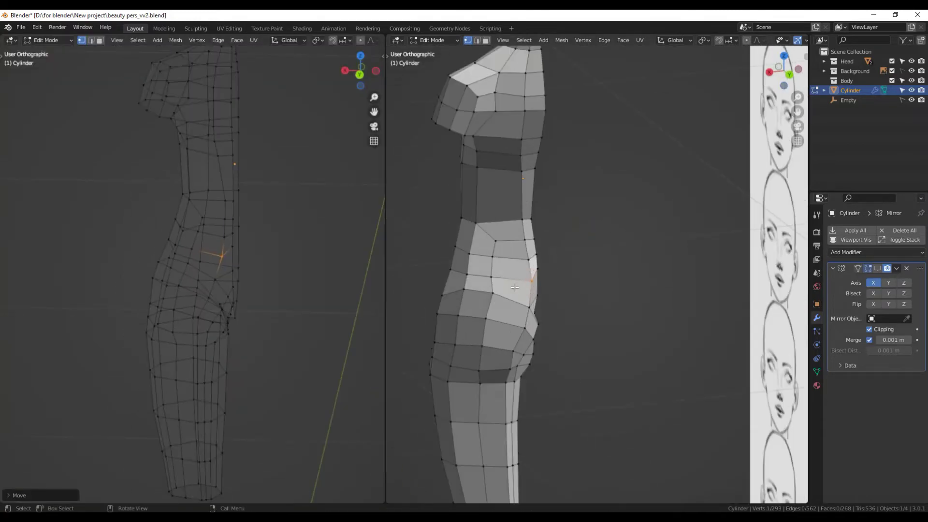
- Turn on the Mirror modifier's edit-mode display and inspect the mirrored body from behind
{"action": "scroll", "coordinate": [531, 295], "scroll_direction": "up", "scroll_amount": 3}
{"action": "mouse_move", "coordinate": [513, 282]}
{"action": "middle_mouse_down"}
{"action": "mouse_move", "coordinate": [525, 286]}
{"action": "mouse_move", "coordinate": [483, 314]}
{"action": "mouse_move", "coordinate": [469, 356]}
{"action": "mouse_move", "coordinate": [476, 259]}
{"action": "mouse_move", "coordinate": [460, 270]}
{"action": "middle_mouse_up"}
{"action": "left_click", "coordinate": [877, 268]}
{"action": "key", "text": "Tab"}
{"action": "scroll", "coordinate": [622, 337], "scroll_direction": "down", "scroll_amount": 4}
{"action": "mouse_move", "coordinate": [622, 334]}
{"action": "middle_mouse_down"}
{"action": "mouse_move", "coordinate": [472, 334]}
{"action": "mouse_move", "coordinate": [531, 309]}
{"action": "mouse_move", "coordinate": [550, 315]}
{"action": "middle_mouse_up"}
{"action": "key", "text": "Tab"}
{"action": "scroll", "coordinate": [471, 335], "scroll_direction": "up", "scroll_amount": 5}
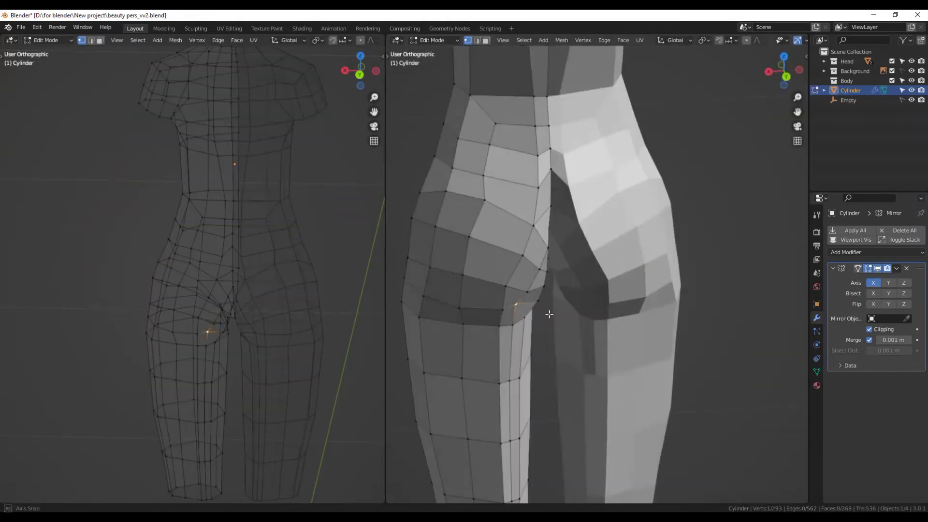
- Move several waist vertices to even out the waistline from front and rear views
{"action": "key", "text": "g"}
{"action": "left_click", "coordinate": [574, 346]}
{"action": "mouse_move", "coordinate": [574, 346]}
{"action": "middle_mouse_down"}
{"action": "mouse_move", "coordinate": [570, 310]}
{"action": "mouse_move", "coordinate": [525, 297]}
{"action": "mouse_move", "coordinate": [694, 310]}
{"action": "mouse_move", "coordinate": [505, 322]}
{"action": "mouse_move", "coordinate": [503, 252]}
{"action": "mouse_move", "coordinate": [495, 242]}
{"action": "mouse_move", "coordinate": [466, 258]}
{"action": "middle_mouse_up"}
{"action": "key", "text": "g"}
{"action": "left_click", "coordinate": [525, 292]}
{"action": "left_click", "coordinate": [503, 247]}
{"action": "key", "text": "g"}
{"action": "left_click", "coordinate": [498, 244]}
{"action": "left_click", "coordinate": [467, 261]}
{"action": "left_click", "coordinate": [513, 203]}
{"action": "key", "text": "g"}
{"action": "middle_click_drag", "start_coordinate": [515, 201], "coordinate": [540, 239]}
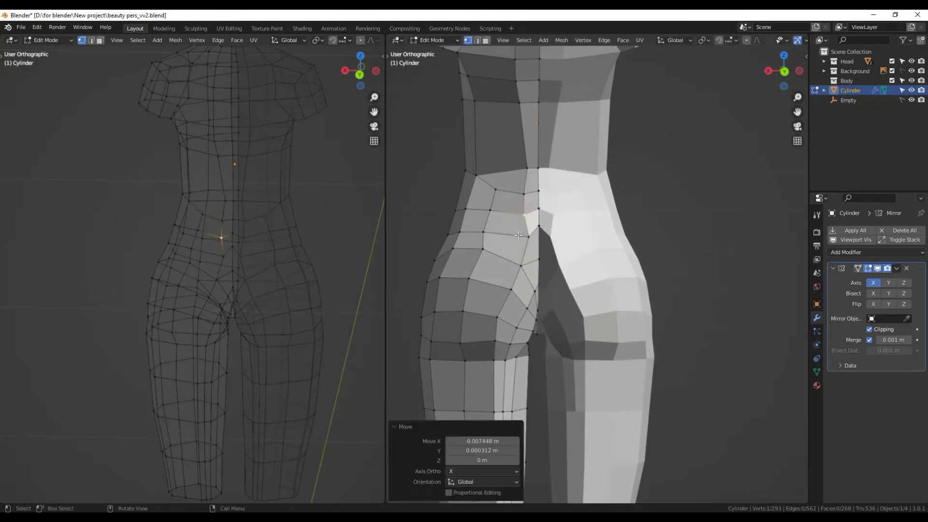
{"action": "mouse_move", "coordinate": [528, 238]}
{"action": "middle_mouse_down"}
{"action": "mouse_move", "coordinate": [468, 256]}
{"action": "mouse_move", "coordinate": [468, 222]}
{"action": "mouse_move", "coordinate": [525, 264]}
{"action": "mouse_move", "coordinate": [523, 252]}
{"action": "mouse_move", "coordinate": [537, 290]}
{"action": "middle_mouse_up"}
- Move the centre-seam vertex along Y and adjust the crotch vertex so the hips match
{"action": "left_click", "coordinate": [525, 264]}
{"action": "left_click", "coordinate": [541, 268]}
{"action": "key", "text": "g"}
{"action": "key", "text": "y"}
{"action": "left_click", "coordinate": [877, 267]}
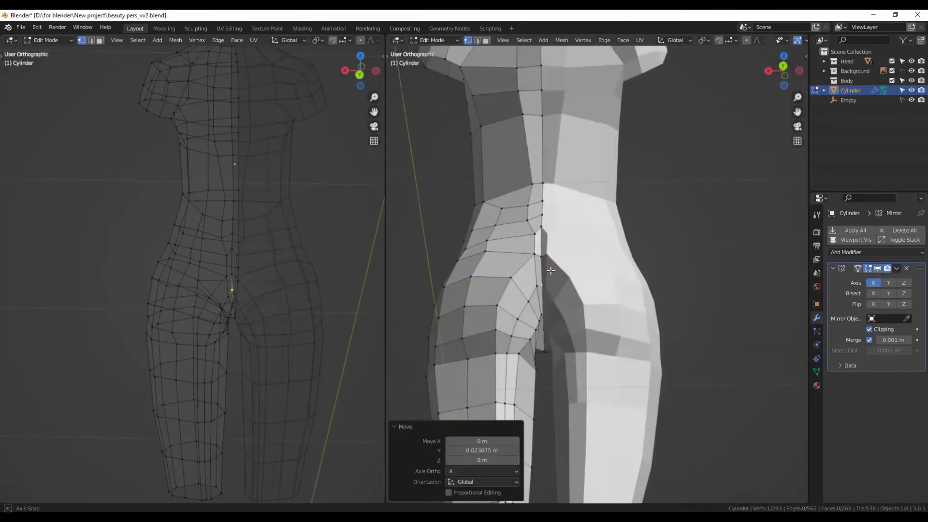
{"action": "key", "text": "g"}
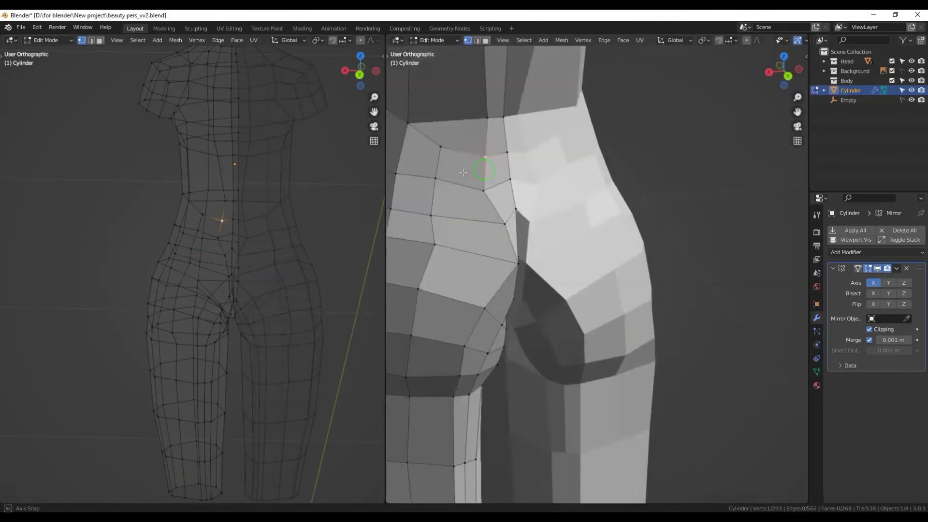
{"action": "left_click", "coordinate": [499, 200]}
{"action": "mouse_move", "coordinate": [499, 200]}
{"action": "middle_mouse_down"}
{"action": "mouse_move", "coordinate": [494, 250]}
{"action": "mouse_move", "coordinate": [451, 207]}
{"action": "mouse_move", "coordinate": [504, 235]}
{"action": "mouse_move", "coordinate": [578, 239]}
{"action": "mouse_move", "coordinate": [538, 276]}
{"action": "middle_mouse_up"}
{"action": "left_click", "coordinate": [505, 235]}
{"action": "left_click_drag", "start_coordinate": [538, 276], "coordinate": [536, 274]}
{"action": "mouse_move", "coordinate": [536, 274]}
{"action": "middle_mouse_down"}
{"action": "mouse_move", "coordinate": [481, 287]}
{"action": "mouse_move", "coordinate": [489, 262]}
{"action": "mouse_move", "coordinate": [463, 329]}
{"action": "middle_mouse_up"}
- Add a level-2 subdivision (Ctrl+2) to the body mesh to preview it smoothed
{"action": "key", "text": "Tab"}
{"action": "scroll", "coordinate": [463, 328], "scroll_direction": "down", "scroll_amount": 3}
{"action": "middle_click_drag", "start_coordinate": [578, 347], "coordinate": [592, 326]}
{"action": "scroll", "coordinate": [593, 327], "scroll_direction": "up", "scroll_amount": 2}
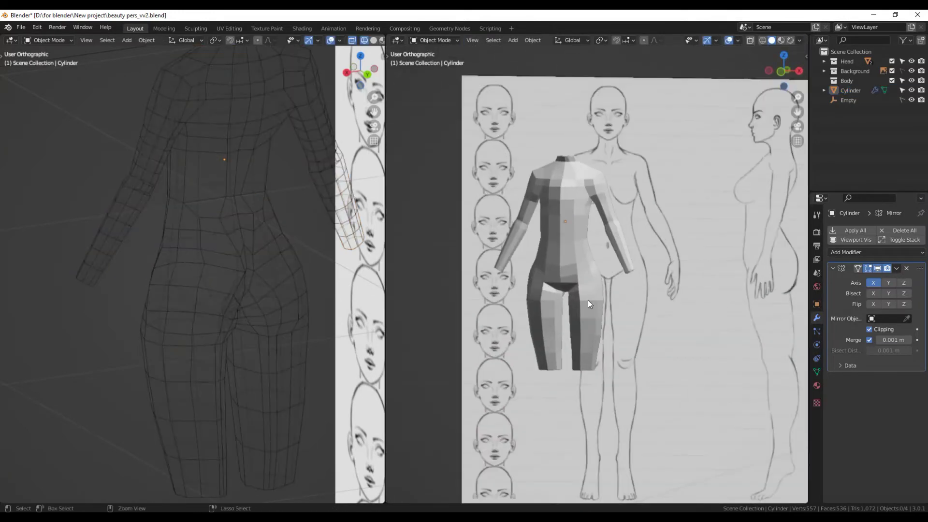
{"action": "left_click", "coordinate": [587, 304]}
{"action": "key", "text": "ctrl+2"}
{"action": "mouse_move", "coordinate": [582, 288]}
{"action": "middle_mouse_down"}
{"action": "mouse_move", "coordinate": [556, 295]}
{"action": "mouse_move", "coordinate": [671, 284]}
{"action": "middle_mouse_up"}
{"action": "scroll", "coordinate": [553, 310], "scroll_direction": "up", "scroll_amount": 4}
{"action": "key", "text": "Tab"}
- Move several hip vertices to follow the reference hip curve
{"action": "scroll", "coordinate": [571, 290], "scroll_direction": "up", "scroll_amount": 3}
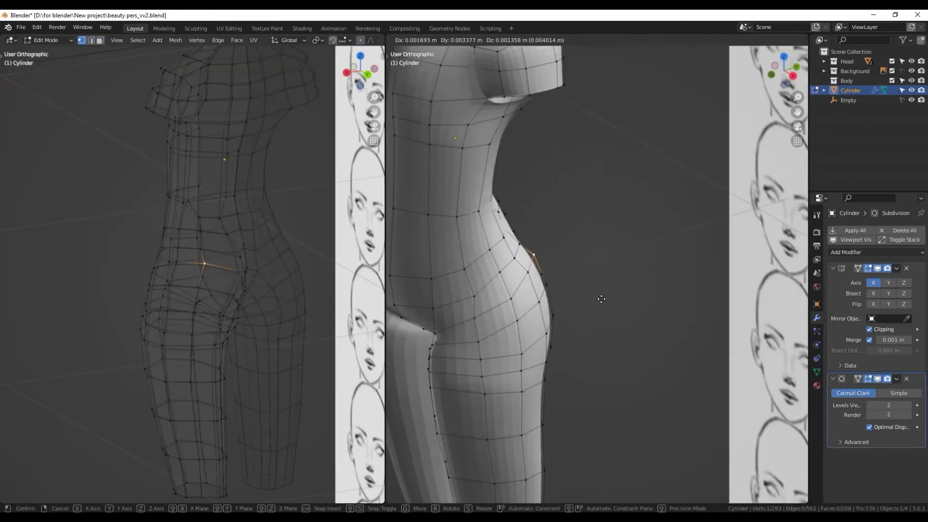
{"action": "left_click", "coordinate": [601, 299]}
{"action": "middle_click_drag", "start_coordinate": [602, 299], "coordinate": [447, 315]}
{"action": "key", "text": "g"}
{"action": "left_click", "coordinate": [569, 256]}
{"action": "mouse_move", "coordinate": [568, 256]}
{"action": "middle_mouse_down"}
{"action": "mouse_move", "coordinate": [639, 290]}
{"action": "mouse_move", "coordinate": [616, 258]}
{"action": "middle_mouse_up"}
{"action": "key", "text": "g"}
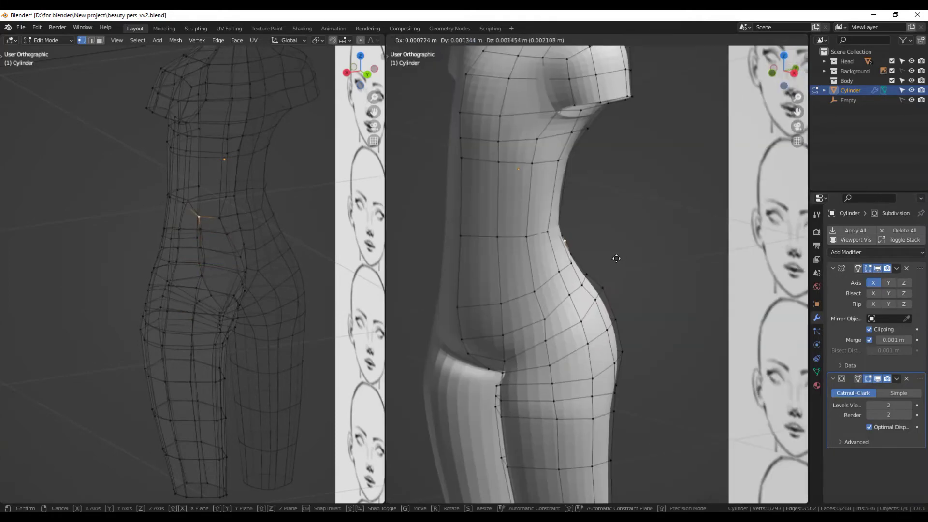
{"action": "left_click", "coordinate": [617, 258]}
{"action": "middle_click_drag", "start_coordinate": [616, 258], "coordinate": [573, 306]}
- Reposition the buttock vertices, sliding one along its edge with Shift+V
{"action": "key", "text": "Tab"}
{"action": "key", "text": "Tab"}
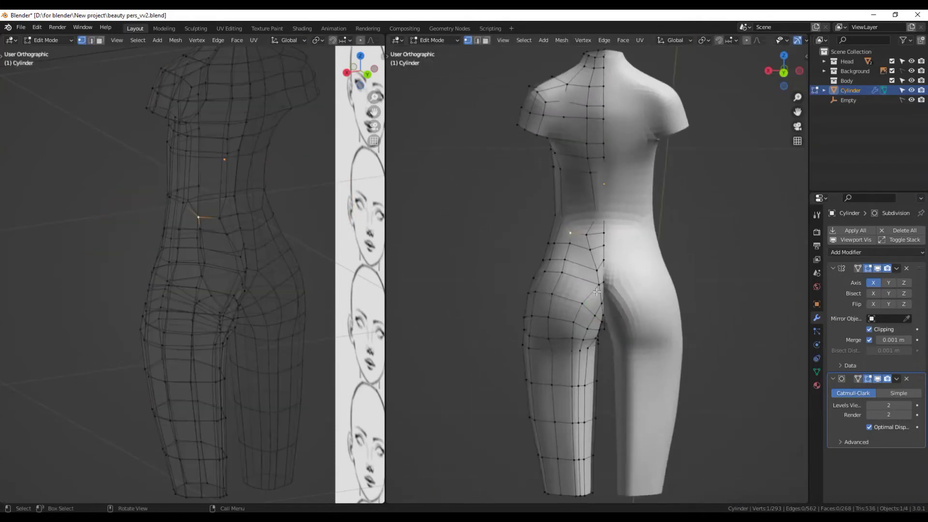
{"action": "scroll", "coordinate": [442, 269], "scroll_direction": "up", "scroll_amount": 4}
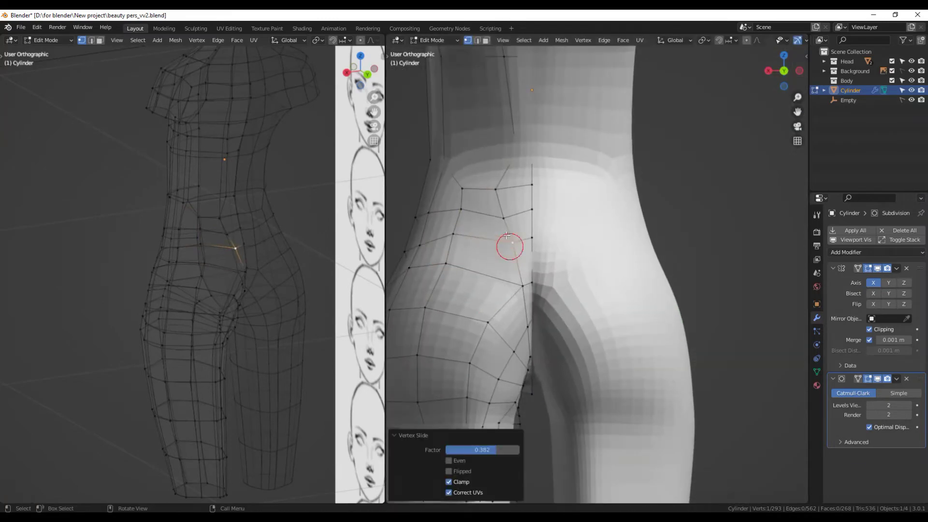
{"action": "middle_click_drag", "start_coordinate": [544, 285], "coordinate": [523, 332]}
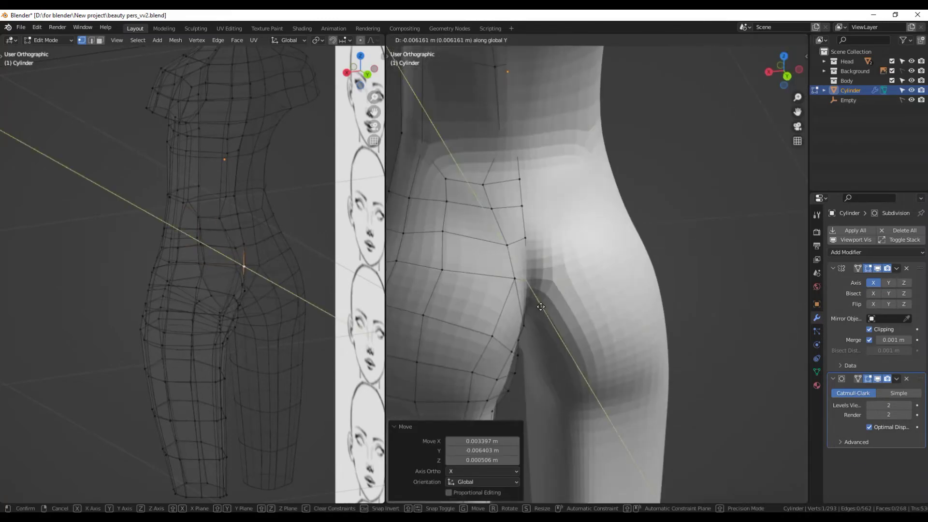
{"action": "key", "text": "g"}
{"action": "left_click", "coordinate": [523, 331]}
{"action": "middle_click_drag", "start_coordinate": [523, 332], "coordinate": [476, 346]}
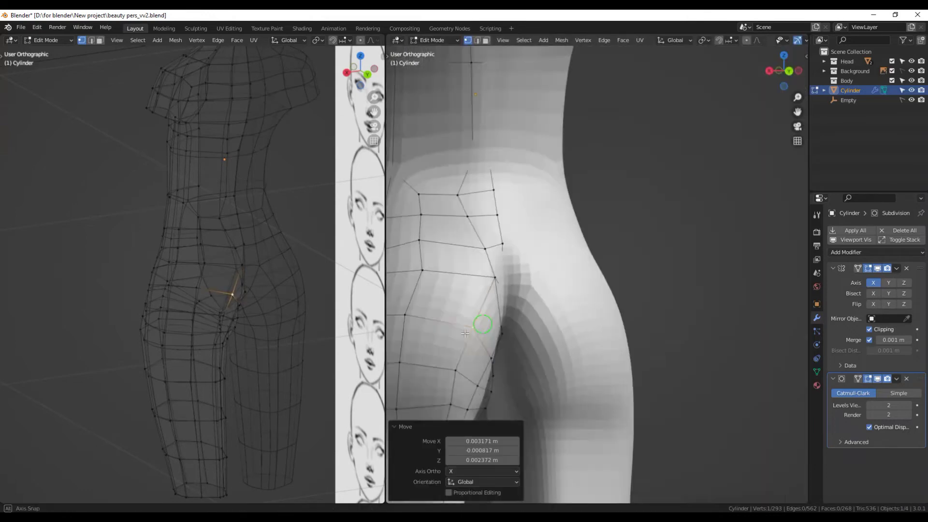
{"action": "key", "text": "shift+v"}
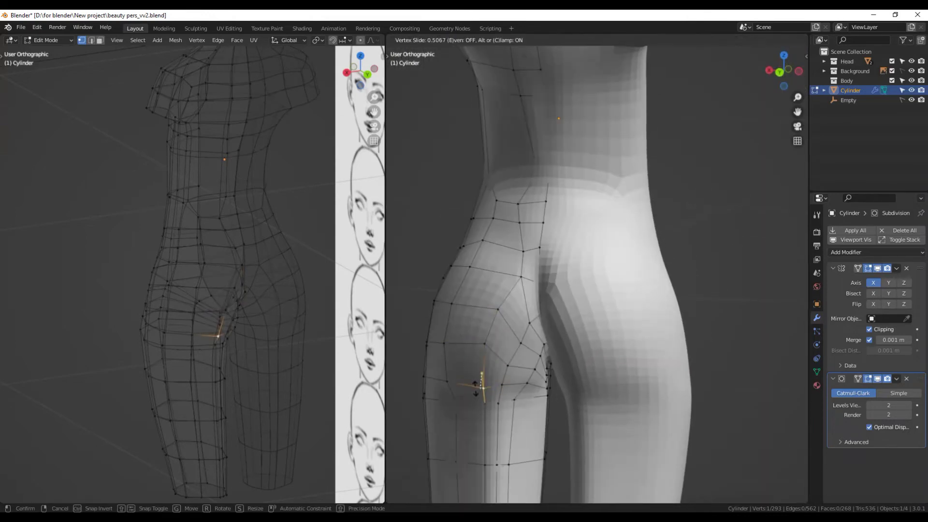
{"action": "key", "text": "g"}
{"action": "left_click", "coordinate": [482, 386]}
{"action": "middle_click_drag", "start_coordinate": [482, 387], "coordinate": [493, 280]}
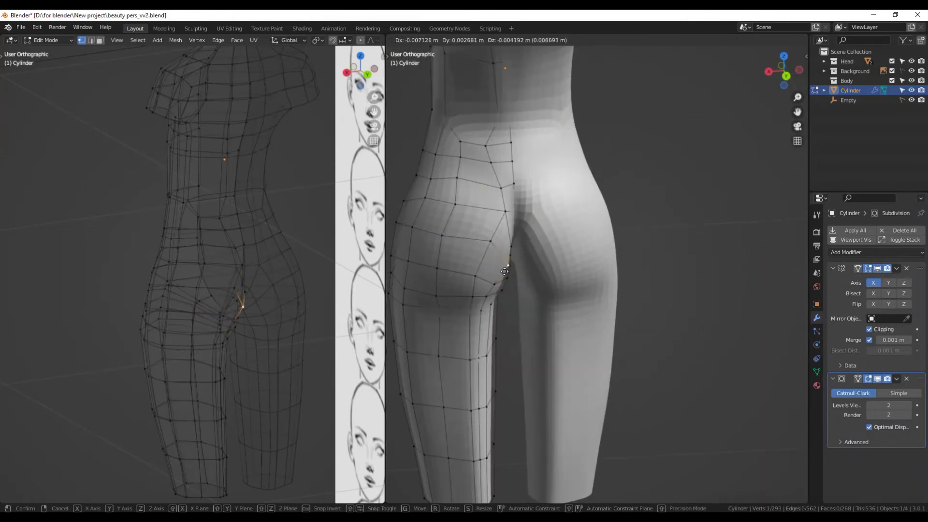
{"action": "key", "text": "g"}
{"action": "left_click", "coordinate": [474, 295]}
{"action": "mouse_move", "coordinate": [474, 295]}
{"action": "middle_mouse_down"}
{"action": "mouse_move", "coordinate": [459, 331]}
{"action": "mouse_move", "coordinate": [477, 290]}
{"action": "mouse_move", "coordinate": [556, 252]}
{"action": "middle_mouse_up"}
- Fine-tune more hip and upper-thigh vertices and check them in Front view
{"action": "left_click", "coordinate": [460, 331]}
{"action": "scroll", "coordinate": [563, 244], "scroll_direction": "up", "scroll_amount": 3}
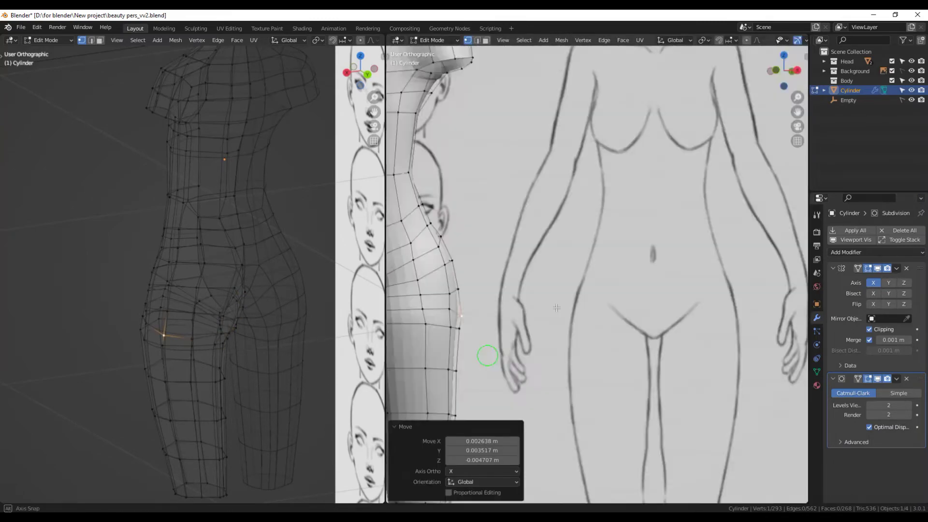
{"action": "left_click", "coordinate": [567, 332]}
{"action": "mouse_move", "coordinate": [567, 332]}
{"action": "middle_mouse_down"}
{"action": "mouse_move", "coordinate": [525, 342]}
{"action": "mouse_move", "coordinate": [559, 297]}
{"action": "mouse_move", "coordinate": [567, 240]}
{"action": "middle_mouse_up"}
{"action": "left_click", "coordinate": [601, 306], "text": "alt"}
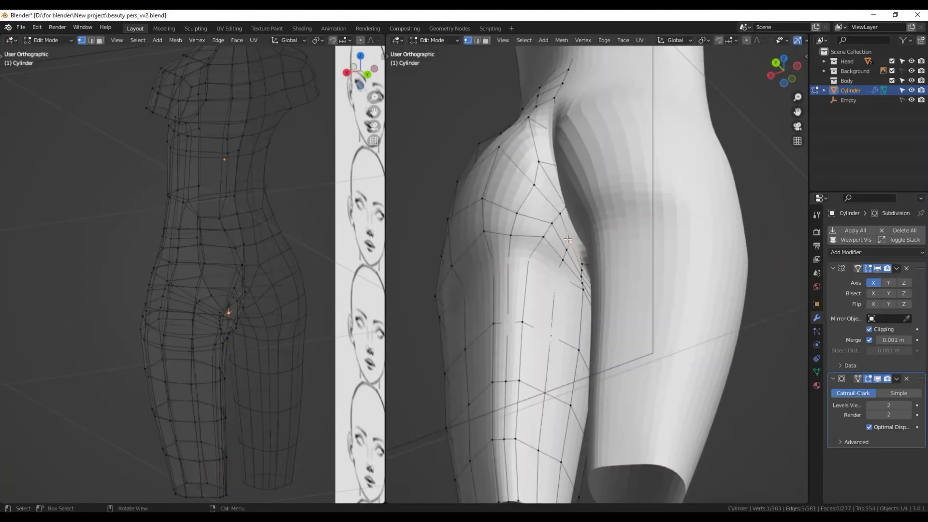
{"action": "left_click", "coordinate": [564, 279]}
{"action": "middle_click_drag", "start_coordinate": [564, 279], "coordinate": [552, 332]}
{"action": "left_click", "coordinate": [553, 332]}
{"action": "left_click", "coordinate": [549, 383]}
{"action": "key", "text": "KP_1"}
{"action": "scroll", "coordinate": [551, 290], "scroll_direction": "up", "scroll_amount": 3}
{"action": "scroll", "coordinate": [554, 251], "scroll_direction": "up", "scroll_amount": 2}
{"action": "left_click", "coordinate": [554, 251]}
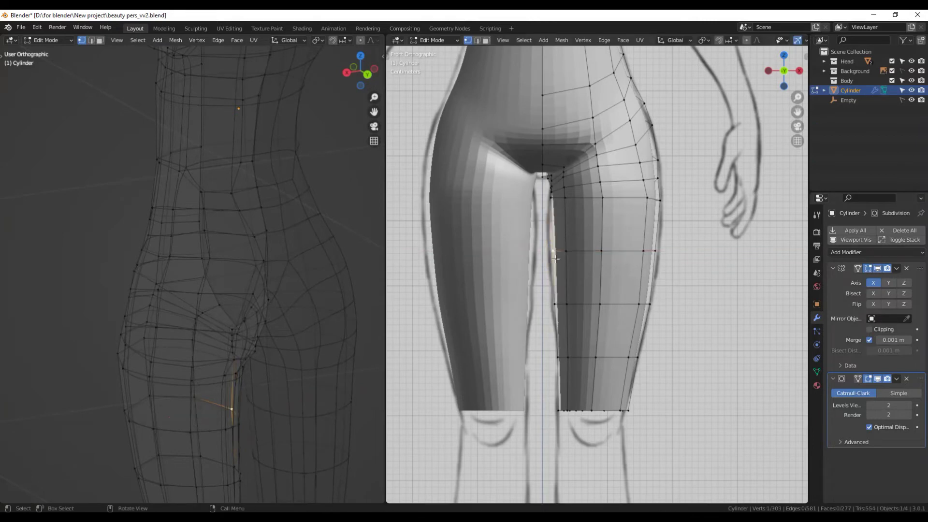
- Move a back-of-thigh vertex along X and adjust a buttock vertex
{"action": "left_click", "coordinate": [546, 303]}
{"action": "mouse_move", "coordinate": [547, 304]}
{"action": "middle_mouse_down"}
{"action": "mouse_move", "coordinate": [553, 322]}
{"action": "mouse_move", "coordinate": [535, 331]}
{"action": "middle_mouse_up"}
{"action": "left_click", "coordinate": [553, 322]}
{"action": "key", "text": "g"}
{"action": "key", "text": "x"}
{"action": "key", "text": "x"}
{"action": "middle_click_drag", "start_coordinate": [533, 384], "coordinate": [538, 283]}
{"action": "left_click", "coordinate": [538, 283]}
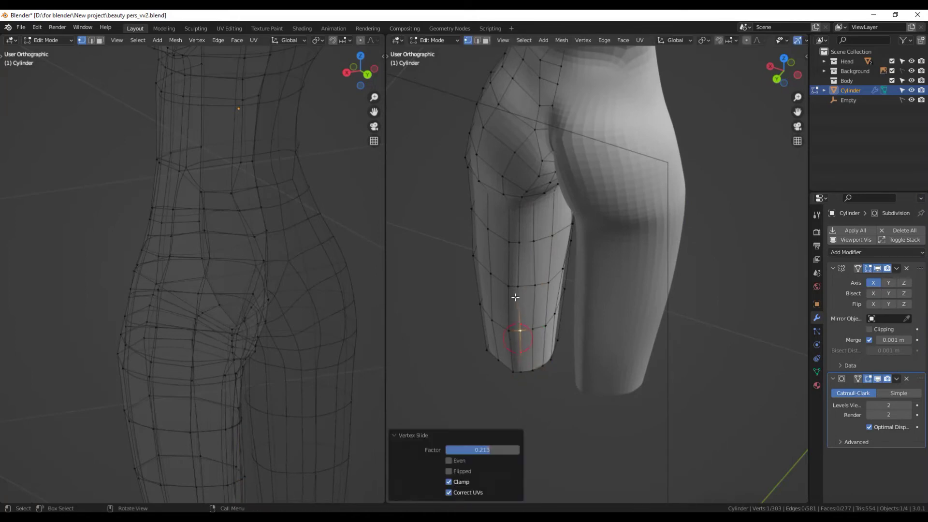
{"action": "left_click", "coordinate": [521, 372]}
- Slide several thigh vertices on the back, outer and inner thigh
{"action": "mouse_move", "coordinate": [521, 372]}
{"action": "middle_mouse_down"}
{"action": "mouse_move", "coordinate": [524, 186]}
{"action": "mouse_move", "coordinate": [615, 331]}
{"action": "mouse_move", "coordinate": [524, 249]}
{"action": "middle_mouse_up"}
{"action": "left_click", "coordinate": [524, 249]}
{"action": "left_click", "coordinate": [513, 217]}
{"action": "middle_click_drag", "start_coordinate": [514, 217], "coordinate": [538, 304]}
{"action": "left_click", "coordinate": [537, 304]}
{"action": "key", "text": "g"}
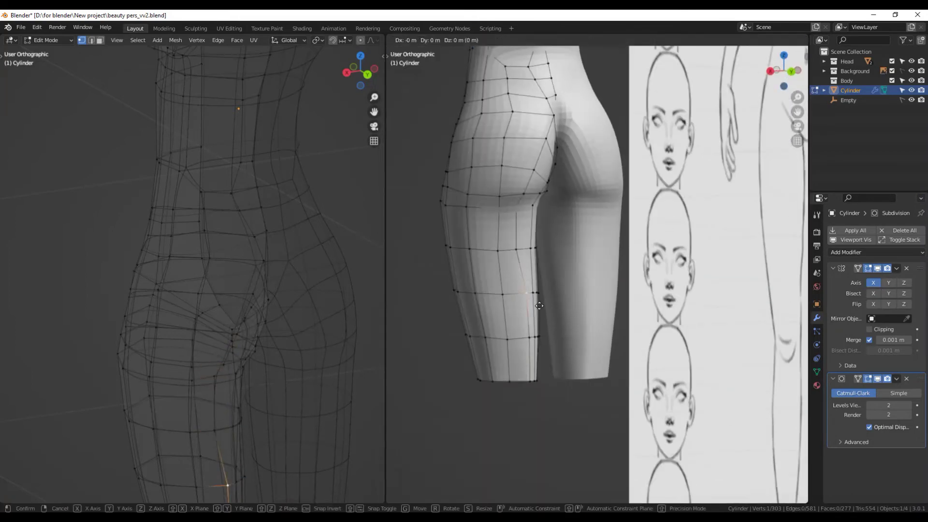
{"action": "left_click", "coordinate": [527, 380]}
{"action": "mouse_move", "coordinate": [527, 380]}
{"action": "middle_mouse_down"}
{"action": "mouse_move", "coordinate": [492, 259]}
{"action": "mouse_move", "coordinate": [464, 325]}
{"action": "mouse_move", "coordinate": [546, 231]}
{"action": "middle_mouse_up"}
{"action": "left_click", "coordinate": [552, 326]}
{"action": "middle_click_drag", "start_coordinate": [553, 326], "coordinate": [522, 248]}
{"action": "key", "text": "g"}
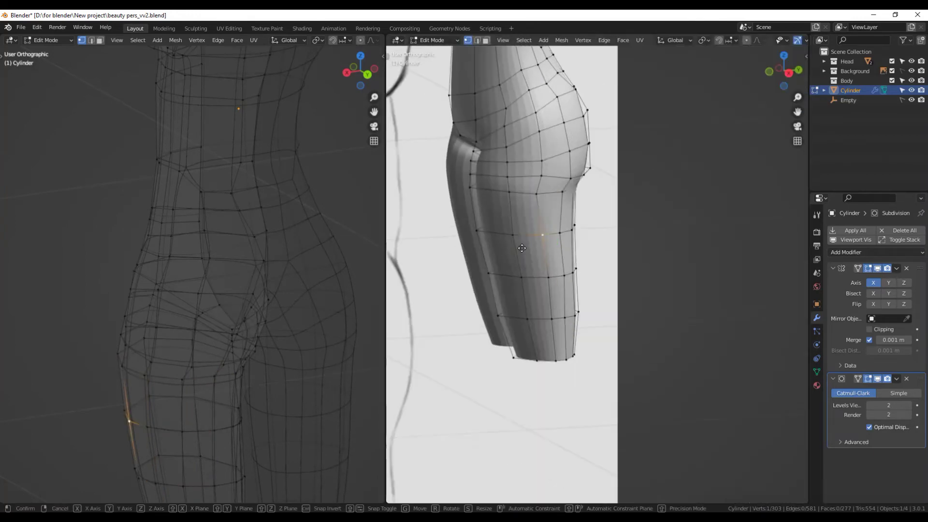
{"action": "left_click", "coordinate": [546, 314]}
{"action": "mouse_move", "coordinate": [547, 314]}
{"action": "middle_mouse_down"}
{"action": "mouse_move", "coordinate": [501, 207]}
{"action": "mouse_move", "coordinate": [564, 154]}
{"action": "middle_mouse_up"}
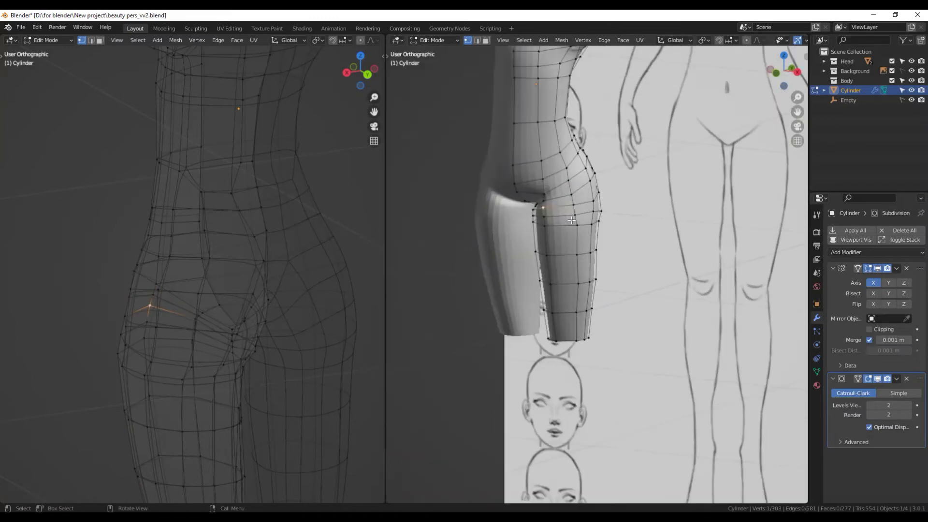
{"action": "left_click", "coordinate": [561, 157]}
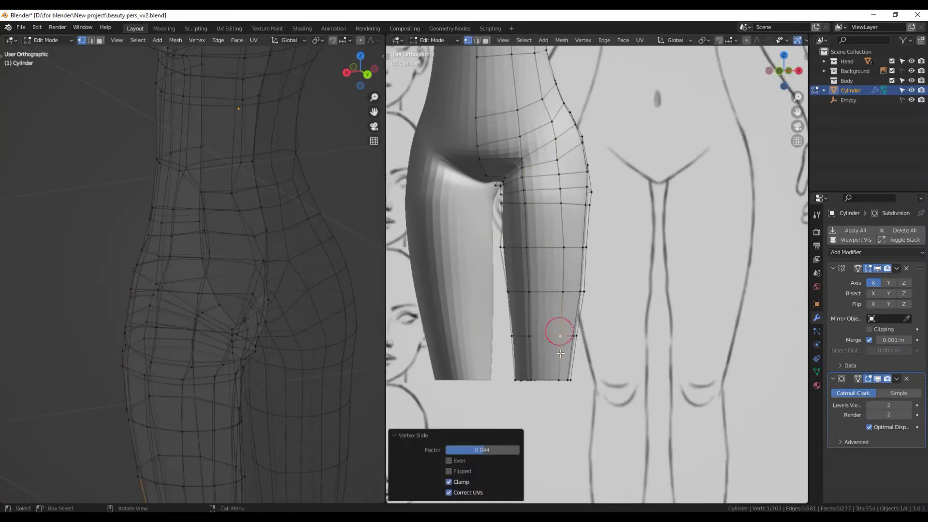
{"action": "scroll", "coordinate": [561, 353], "scroll_direction": "down", "scroll_amount": 5}
- Raise the lower-back vertices slightly to refine the back curve
{"action": "key", "text": "Tab"}
{"action": "middle_click_drag", "start_coordinate": [560, 290], "coordinate": [570, 314]}
{"action": "scroll", "coordinate": [543, 238], "scroll_direction": "up", "scroll_amount": 5}
{"action": "key", "text": "Tab"}
{"action": "left_click", "coordinate": [522, 236]}
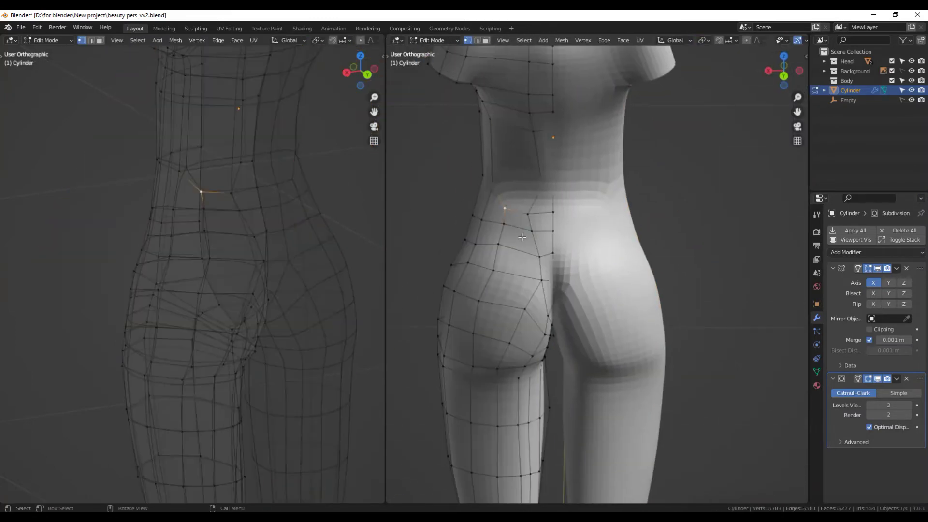
{"action": "middle_click_drag", "start_coordinate": [522, 237], "coordinate": [612, 207]}
{"action": "middle_click_drag", "start_coordinate": [412, 259], "coordinate": [538, 229]}
{"action": "left_click", "coordinate": [539, 229]}
{"action": "left_click_drag", "start_coordinate": [539, 230], "coordinate": [532, 215]}
{"action": "mouse_move", "coordinate": [559, 243]}
{"action": "middle_mouse_down"}
{"action": "mouse_move", "coordinate": [472, 206]}
{"action": "mouse_move", "coordinate": [538, 226]}
{"action": "middle_mouse_up"}
{"action": "scroll", "coordinate": [218, 242], "scroll_direction": "down", "scroll_amount": 4}
- Delete the Subdivision modifier so the body shows faceted, then view it from the side
{"action": "key", "text": "Tab"}
{"action": "scroll", "coordinate": [538, 225], "scroll_direction": "down", "scroll_amount": 5}
{"action": "mouse_move", "coordinate": [552, 257]}
{"action": "middle_mouse_down"}
{"action": "mouse_move", "coordinate": [527, 251]}
{"action": "mouse_move", "coordinate": [793, 283]}
{"action": "middle_mouse_up"}
{"action": "left_click", "coordinate": [906, 379]}
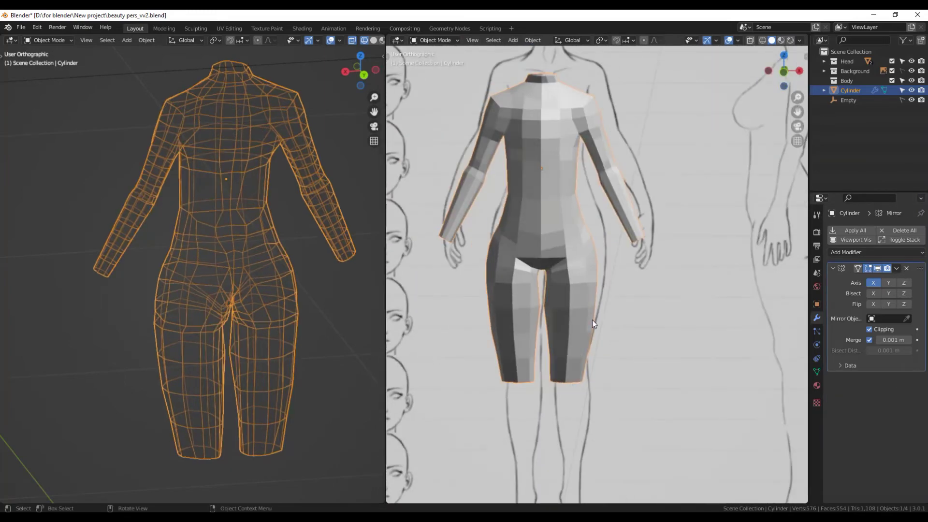
{"action": "scroll", "coordinate": [604, 327], "scroll_direction": "down", "scroll_amount": 3}
{"action": "key", "text": "KP_3"}
{"action": "scroll", "coordinate": [253, 342], "scroll_direction": "up", "scroll_amount": 3}
{"action": "scroll", "coordinate": [259, 320], "scroll_direction": "up", "scroll_amount": 2}
- Select the thigh edge loop and scale it front to back along Y
{"action": "key", "text": "Tab"}
{"action": "left_click", "coordinate": [242, 251], "text": "alt"}
{"action": "key", "text": "s"}
{"action": "key", "text": "y"}
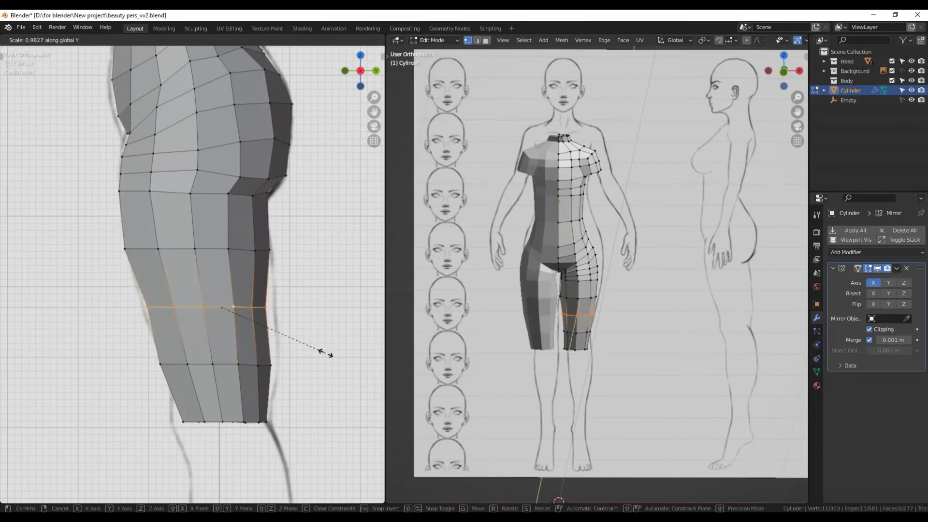
{"action": "mouse_move", "coordinate": [251, 377]}
{"action": "middle_mouse_down"}
{"action": "mouse_move", "coordinate": [274, 358]}
{"action": "mouse_move", "coordinate": [251, 290]}
{"action": "middle_mouse_up"}
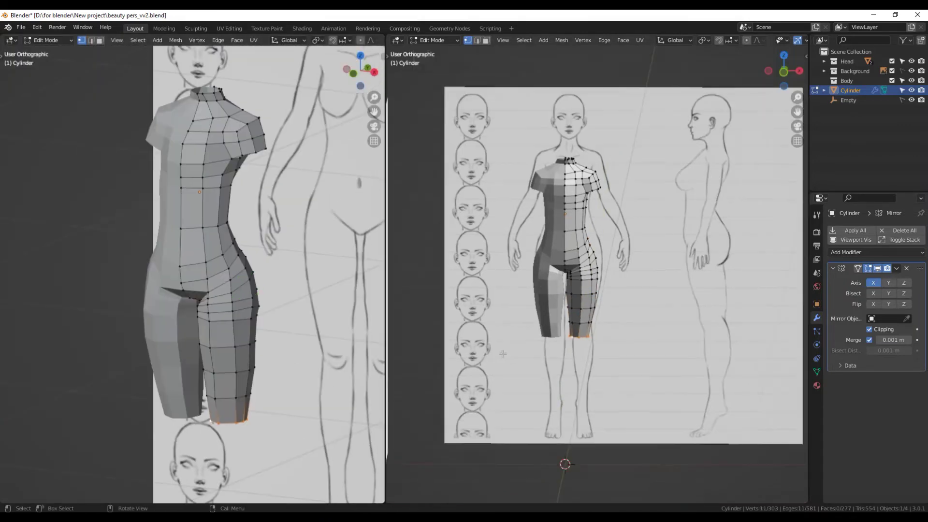
{"action": "scroll", "coordinate": [580, 290], "scroll_direction": "up", "scroll_amount": 5}
{"action": "middle_click_drag", "start_coordinate": [605, 382], "coordinate": [606, 310], "text": "shift"}
- Lower the bottom leg loop along Z and fine-tune its position in side view
{"action": "key", "text": "g"}
{"action": "key", "text": "z"}
{"action": "left_click", "coordinate": [606, 308]}
{"action": "key", "text": "alt+z"}
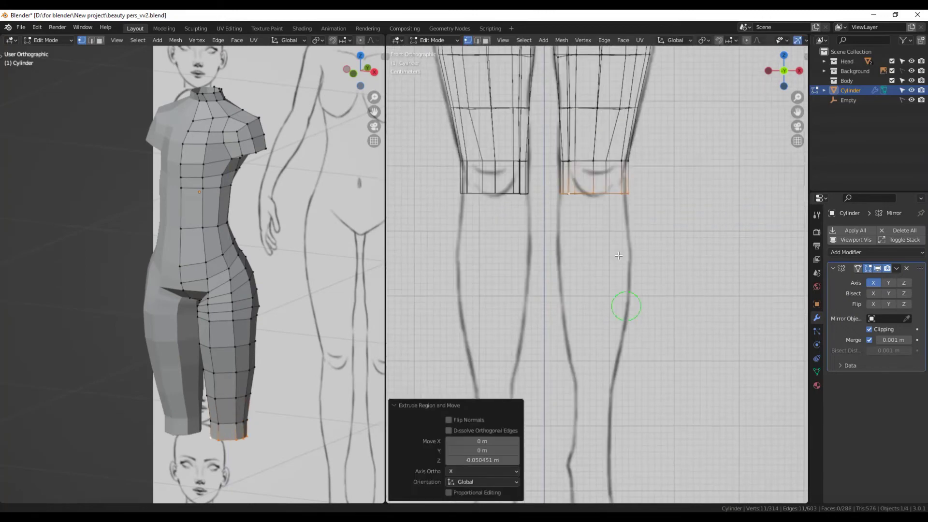
{"action": "key", "text": "alt+z"}
{"action": "key", "text": "KP_3"}
{"action": "scroll", "coordinate": [293, 331], "scroll_direction": "up", "scroll_amount": 3}
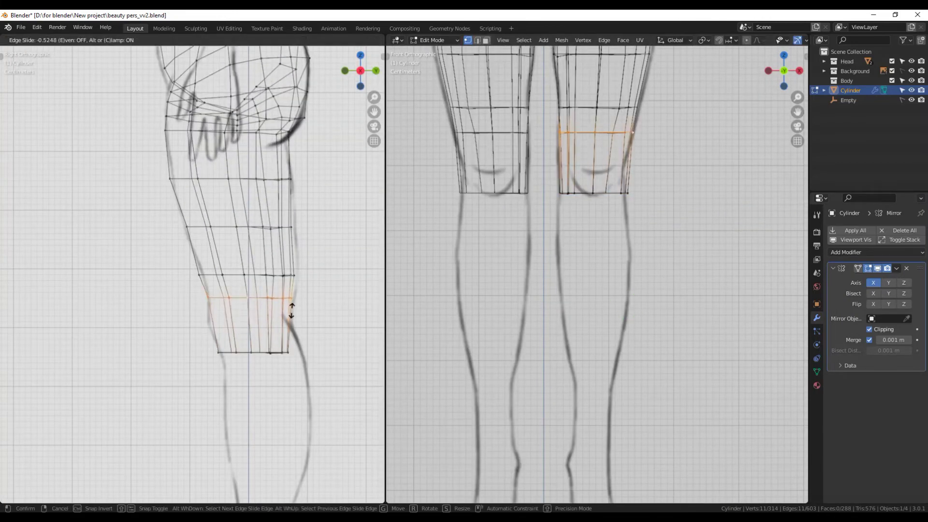
{"action": "left_click", "coordinate": [266, 338]}
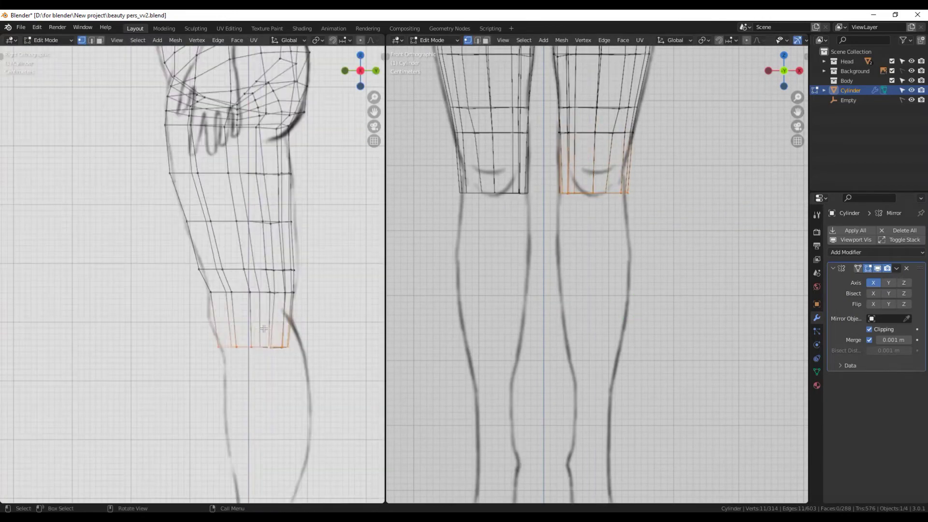
{"action": "left_click", "coordinate": [332, 339]}
{"action": "scroll", "coordinate": [332, 339], "scroll_direction": "down", "scroll_amount": 3}
- Extrude the leg down to the ankle and narrow the ankle loop along X
{"action": "key", "text": "e"}
{"action": "left_click", "coordinate": [267, 352]}
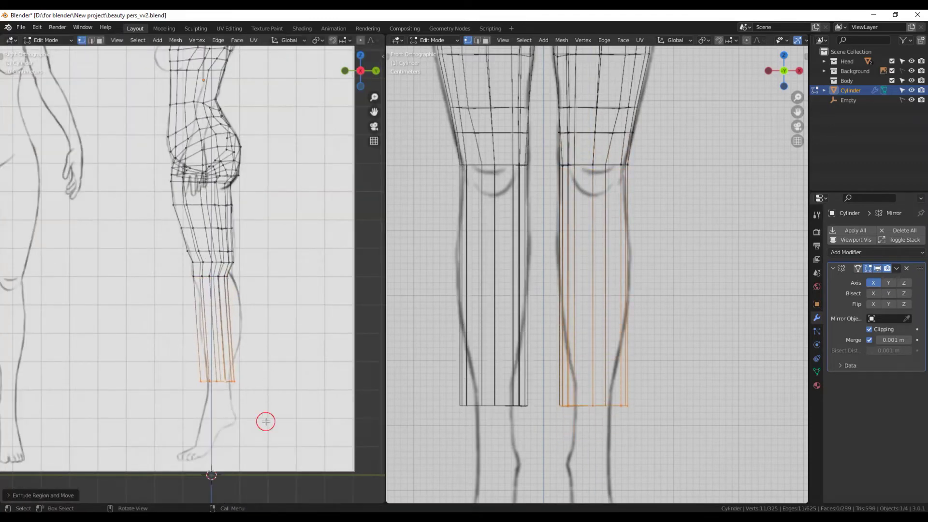
{"action": "key", "text": "s"}
{"action": "left_click", "coordinate": [369, 321]}
{"action": "scroll", "coordinate": [369, 321], "scroll_direction": "up", "scroll_amount": 2}
{"action": "key", "text": "s"}
{"action": "key", "text": "x"}
{"action": "left_click", "coordinate": [602, 263]}
- Cut a new loop across the lower leg and scale it front to back
{"action": "key", "text": "ctrl+r"}
{"action": "right_click", "coordinate": [602, 274]}
{"action": "key", "text": "s"}
{"action": "left_click", "coordinate": [649, 297]}
{"action": "key", "text": "s"}
{"action": "key", "text": "y"}
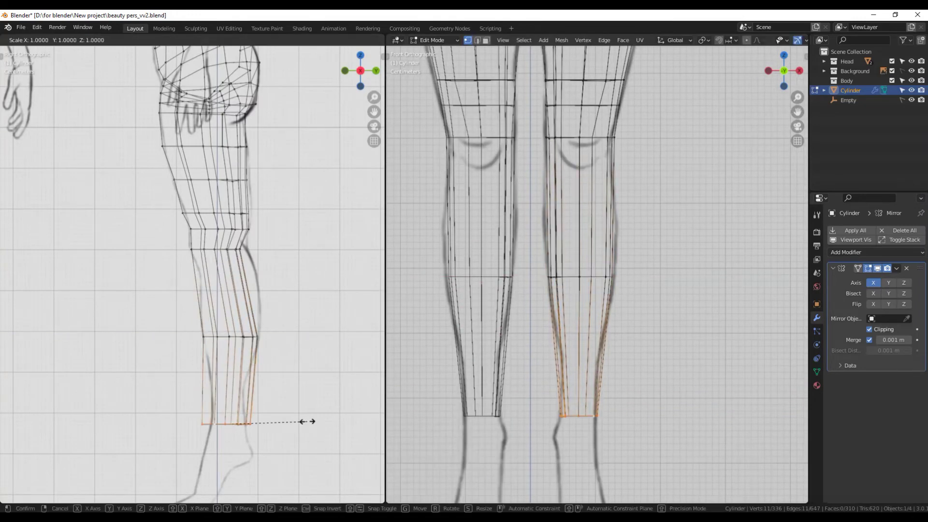
{"action": "left_click", "coordinate": [285, 425]}
{"action": "scroll", "coordinate": [238, 241], "scroll_direction": "up", "scroll_amount": 1}
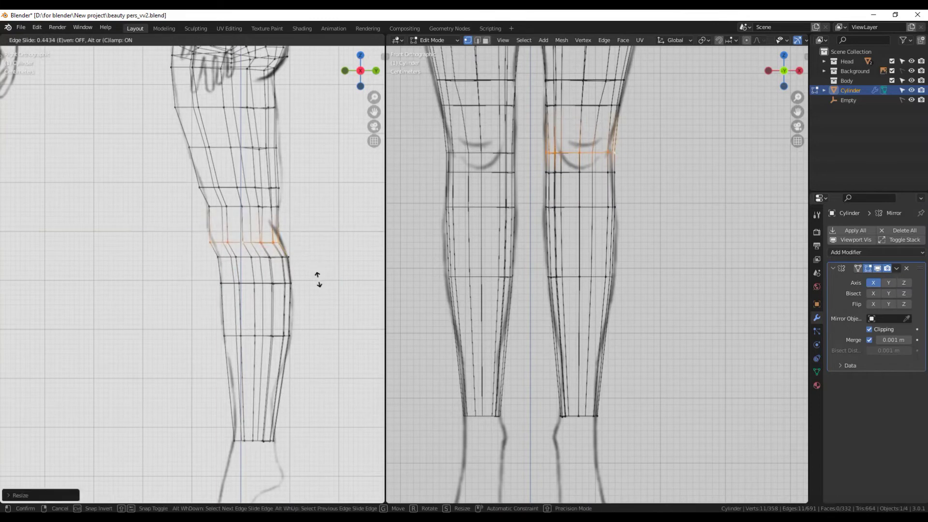
- Finish sliding the knee loop and scale the thigh loop front to back
{"action": "left_click", "coordinate": [293, 268]}
{"action": "scroll", "coordinate": [293, 267], "scroll_direction": "down", "scroll_amount": 2}
{"action": "scroll", "coordinate": [676, 336], "scroll_direction": "down", "scroll_amount": 3}
{"action": "middle_click_drag", "start_coordinate": [675, 336], "coordinate": [676, 336]}
{"action": "key", "text": "KP_3"}
{"action": "scroll", "coordinate": [552, 202], "scroll_direction": "up", "scroll_amount": 3}
{"action": "left_click", "coordinate": [552, 202]}
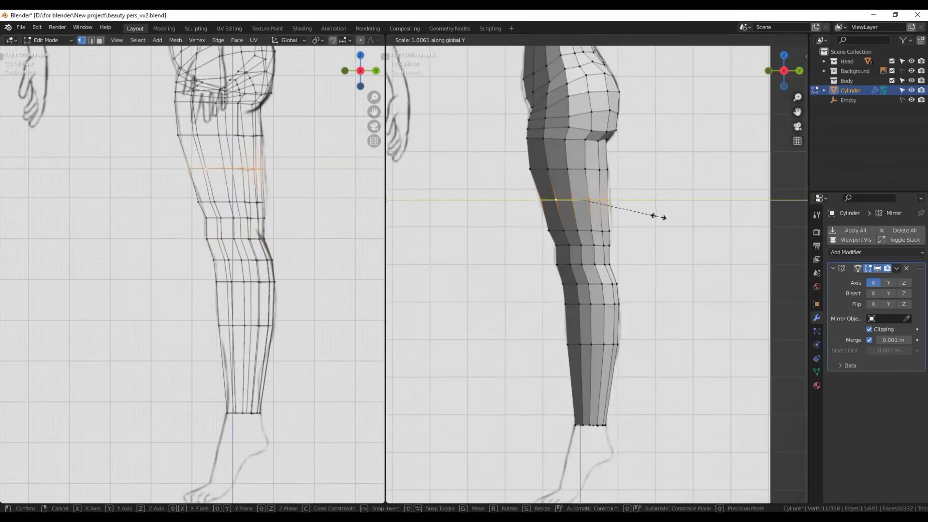
{"action": "key", "text": "y"}
{"action": "left_click", "coordinate": [661, 218]}
{"action": "scroll", "coordinate": [612, 243], "scroll_direction": "up", "scroll_amount": 2}
- Scale and move the knee loop to match the reference knee's depth and width
{"action": "left_click", "coordinate": [543, 232], "text": "alt"}
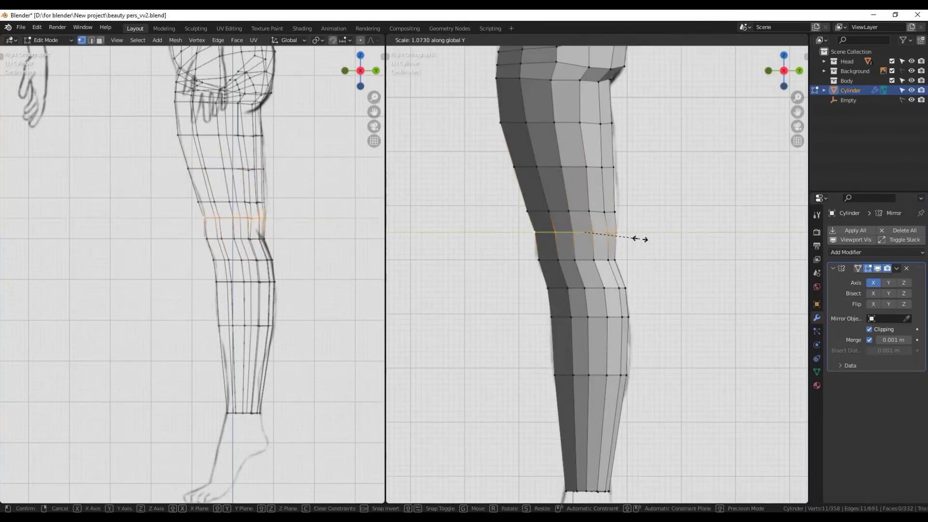
{"action": "middle_click_drag", "start_coordinate": [636, 239], "coordinate": [660, 279]}
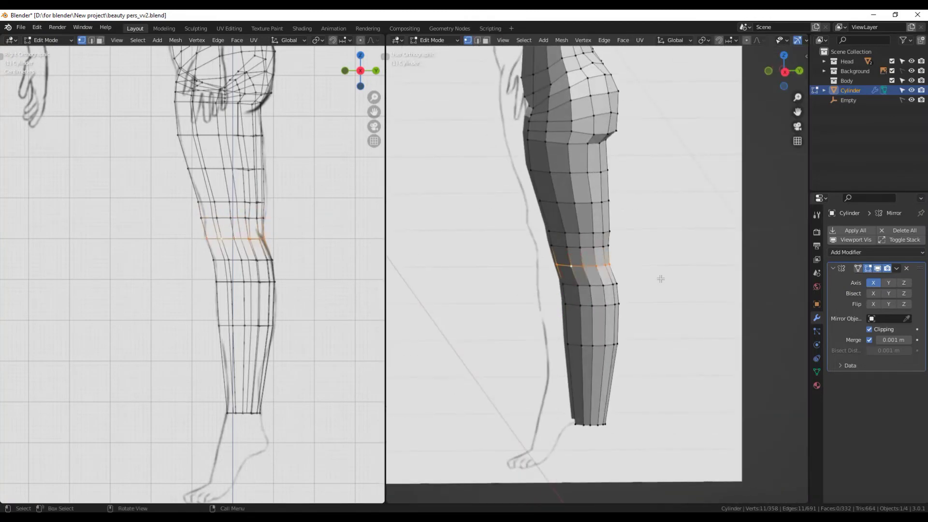
{"action": "left_click", "coordinate": [657, 279]}
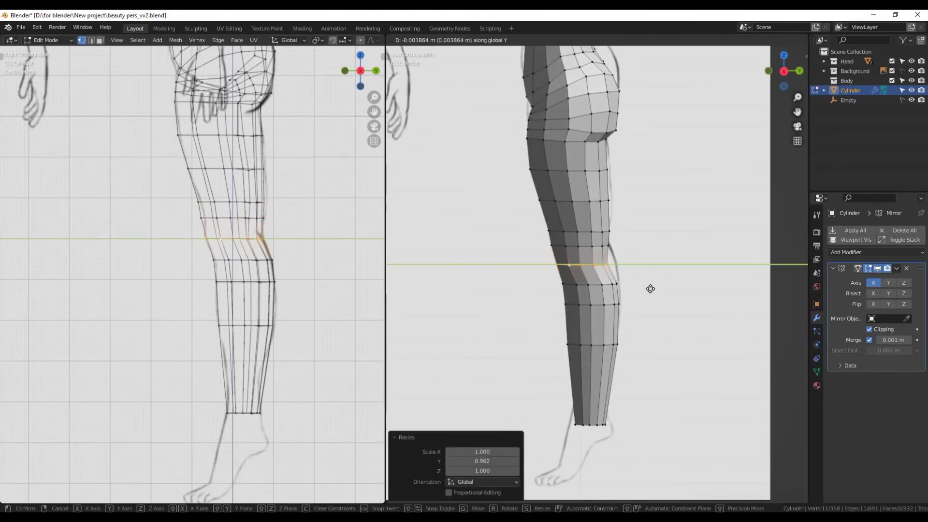
{"action": "left_click", "coordinate": [549, 314]}
{"action": "key", "text": "grave"}
{"action": "left_click", "coordinate": [622, 311]}
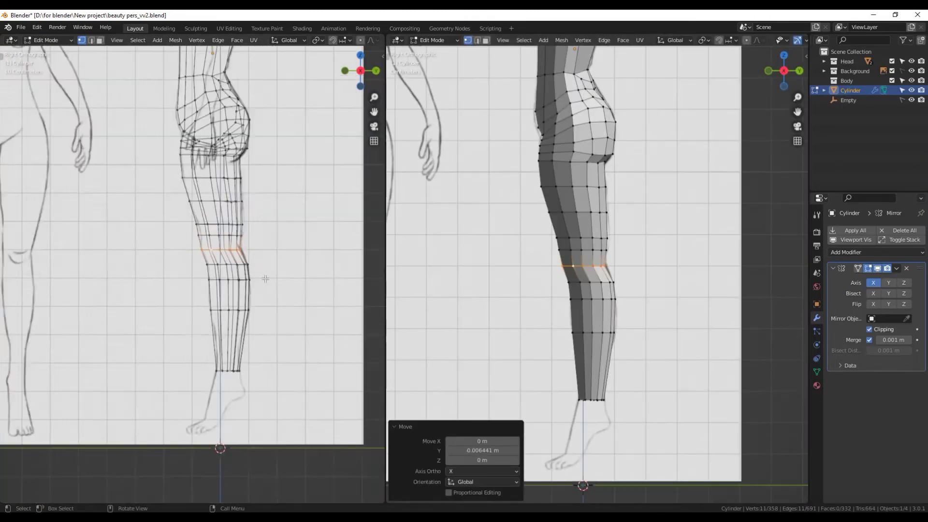
{"action": "key", "text": "KP_1"}
{"action": "scroll", "coordinate": [349, 286], "scroll_direction": "up", "scroll_amount": 5}
{"action": "key", "text": "s"}
{"action": "left_click", "coordinate": [308, 266]}
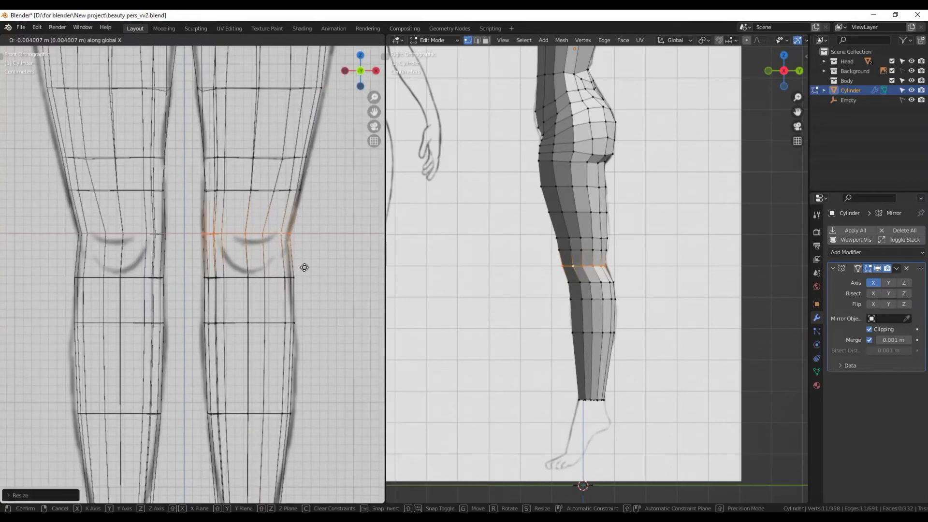
{"action": "scroll", "coordinate": [232, 275], "scroll_direction": "up", "scroll_amount": 2}
- Move and scale the shin loops below the knee to follow the calf outline
{"action": "left_click", "coordinate": [242, 236], "text": "alt"}
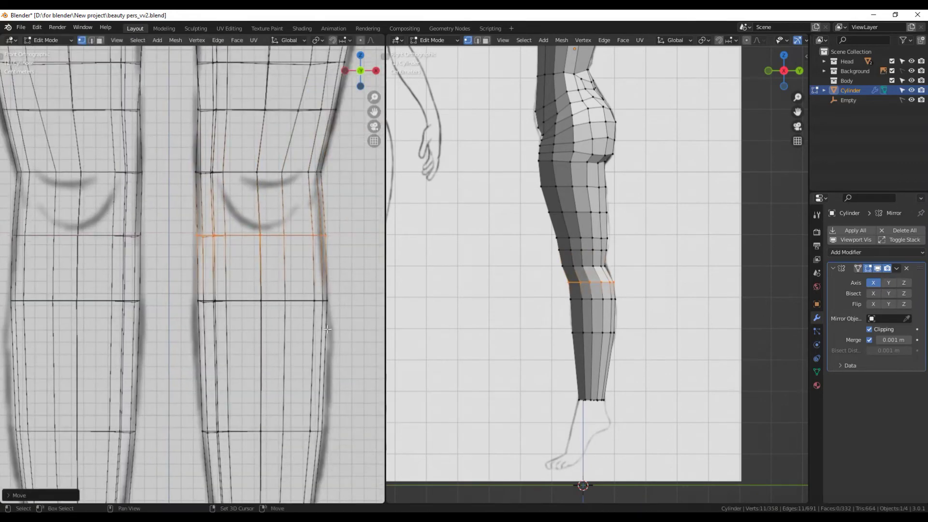
{"action": "scroll", "coordinate": [327, 329], "scroll_direction": "down", "scroll_amount": 2}
{"action": "mouse_move", "coordinate": [497, 321]}
{"action": "middle_mouse_down"}
{"action": "mouse_move", "coordinate": [553, 324]}
{"action": "mouse_move", "coordinate": [532, 290]}
{"action": "middle_mouse_up"}
{"action": "scroll", "coordinate": [220, 292], "scroll_direction": "down", "scroll_amount": 2}
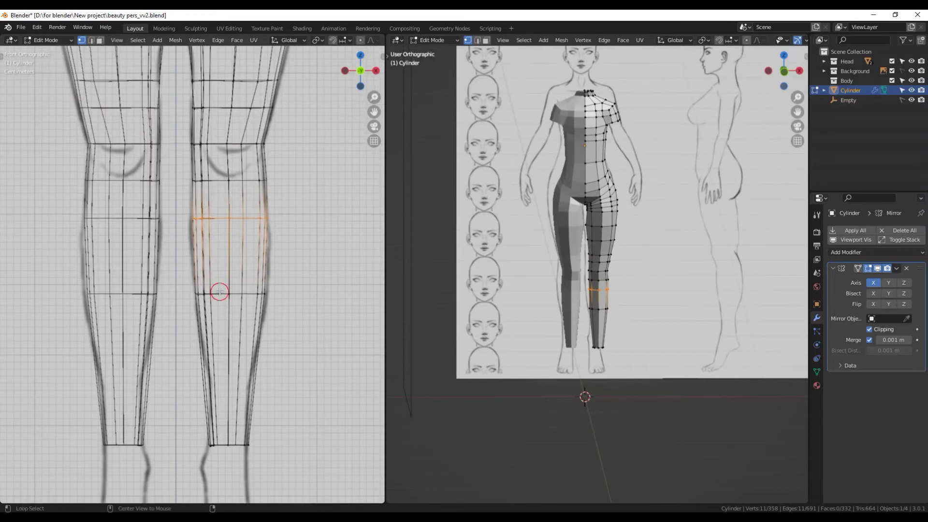
{"action": "left_click", "coordinate": [220, 292], "text": "alt"}
{"action": "scroll", "coordinate": [232, 321], "scroll_direction": "down", "scroll_amount": 2, "text": "shift"}
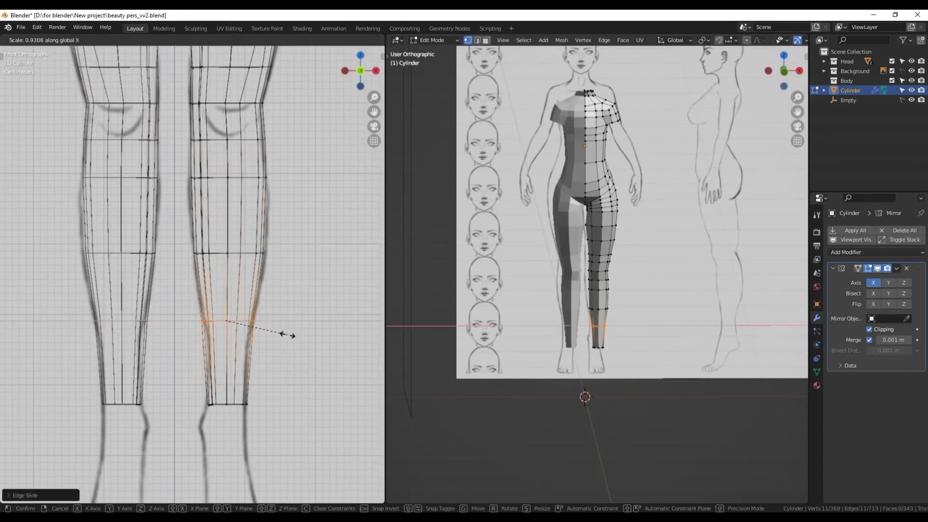
{"action": "key", "text": "KP_3"}
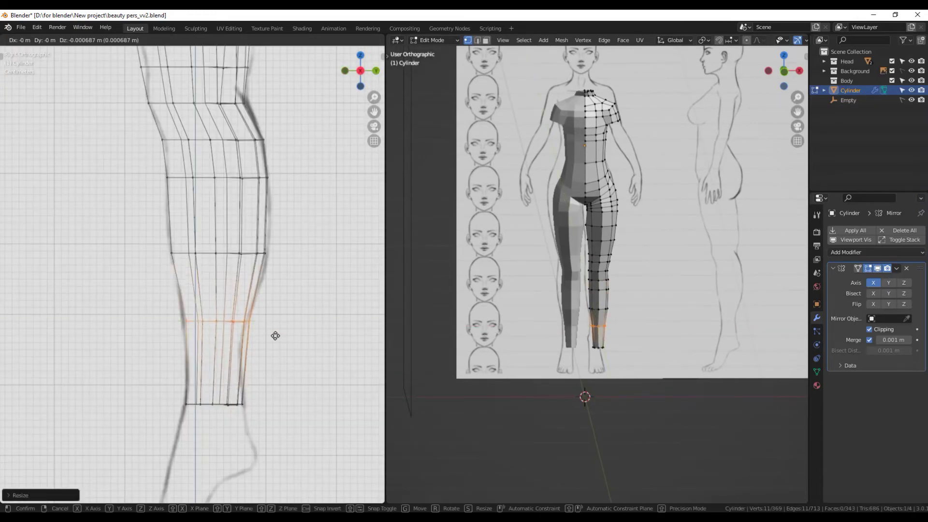
{"action": "scroll", "coordinate": [265, 355], "scroll_direction": "up", "scroll_amount": 3}
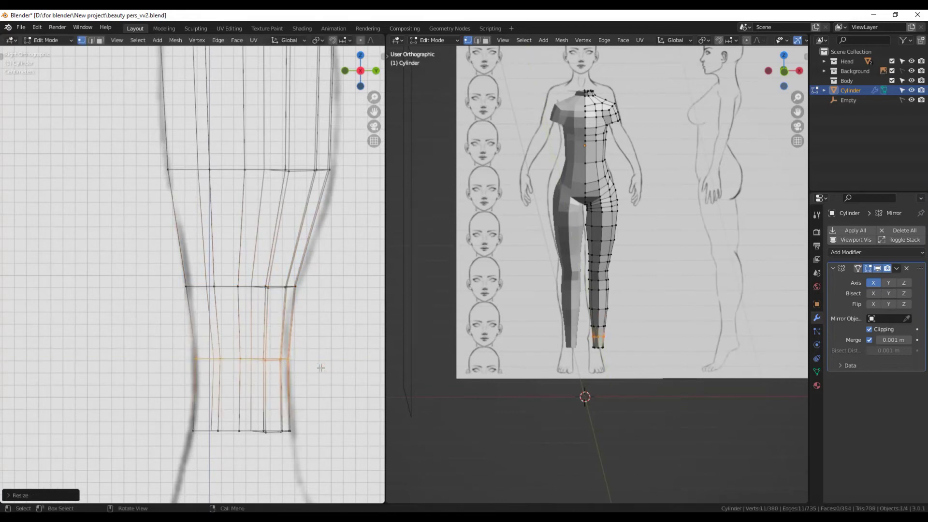
{"action": "key", "text": "g"}
{"action": "left_click", "coordinate": [235, 321]}
{"action": "scroll", "coordinate": [235, 322], "scroll_direction": "down", "scroll_amount": 4}
{"action": "left_click", "coordinate": [286, 303]}
{"action": "scroll", "coordinate": [286, 303], "scroll_direction": "up", "scroll_amount": 2}
- Resize the bottom ankle ring of the leg and return to Object Mode
{"action": "left_click", "coordinate": [233, 381], "text": "alt"}
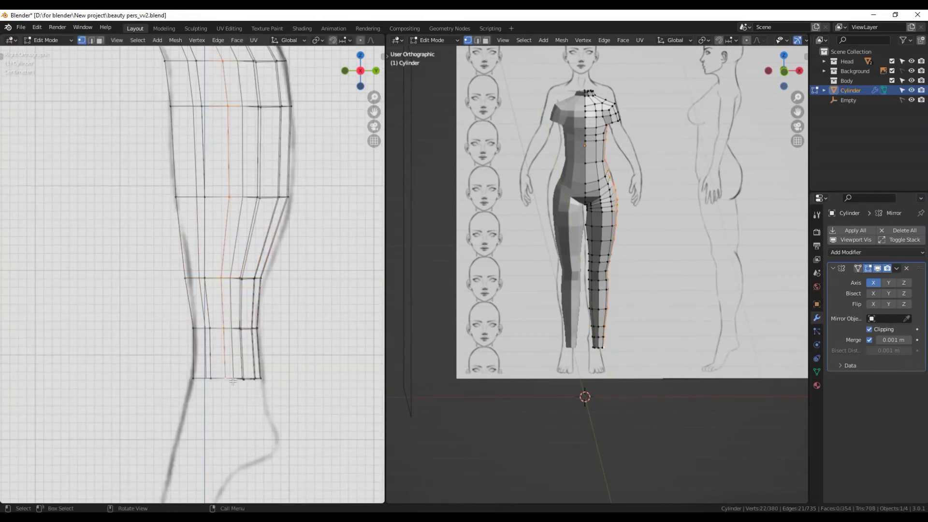
{"action": "left_click", "coordinate": [295, 372]}
{"action": "scroll", "coordinate": [295, 372], "scroll_direction": "down", "scroll_amount": 3}
{"action": "key", "text": "Tab"}
{"action": "mouse_move", "coordinate": [270, 339]}
{"action": "middle_mouse_down"}
{"action": "mouse_move", "coordinate": [239, 304]}
{"action": "mouse_move", "coordinate": [213, 315]}
{"action": "middle_mouse_up"}
- Preview level-2 subdivision, undo it, and view the body see-through from the front
{"action": "scroll", "coordinate": [213, 314], "scroll_direction": "down", "scroll_amount": 3}
{"action": "key", "text": "ctrl+2"}
{"action": "scroll", "coordinate": [255, 286], "scroll_direction": "up", "scroll_amount": 3}
{"action": "scroll", "coordinate": [255, 286], "scroll_direction": "up", "scroll_amount": 2}
{"action": "key", "text": "KP_1"}
{"action": "key", "text": "ctrl+z"}
{"action": "scroll", "coordinate": [265, 286], "scroll_direction": "up", "scroll_amount": 2}
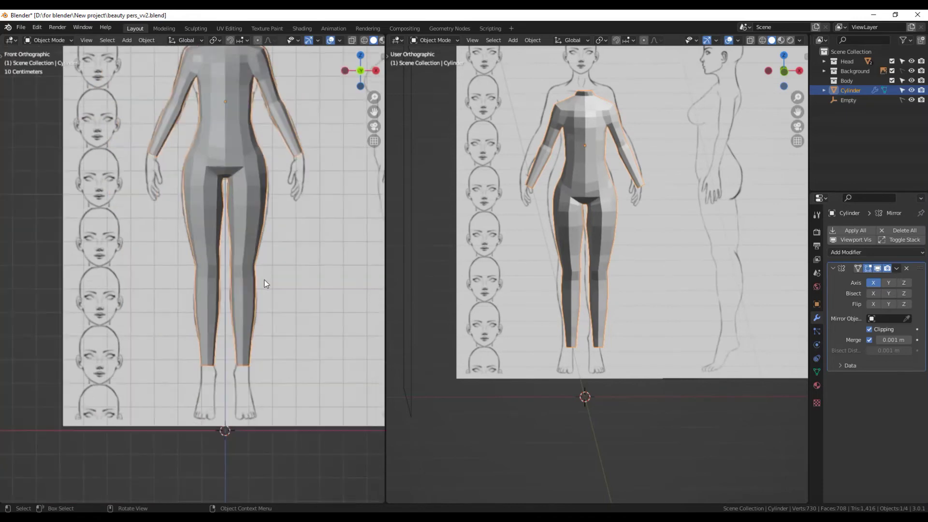
{"action": "scroll", "coordinate": [284, 308], "scroll_direction": "up", "scroll_amount": 1}
{"action": "key", "text": "shift+z"}
{"action": "scroll", "coordinate": [282, 304], "scroll_direction": "up", "scroll_amount": 1}
- Select the knee loop and slide the knee vertices along their edges with Shift+V
{"action": "key", "text": "Tab"}
{"action": "key", "text": "KP_3"}
{"action": "left_click", "coordinate": [296, 281], "text": "alt"}
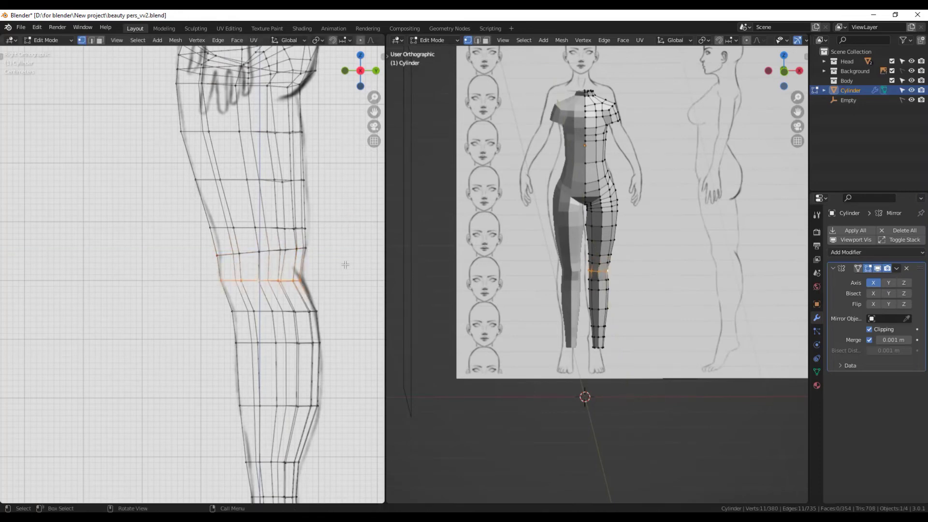
{"action": "mouse_move", "coordinate": [348, 248]}
{"action": "middle_mouse_down"}
{"action": "mouse_move", "coordinate": [239, 250]}
{"action": "mouse_move", "coordinate": [271, 290]}
{"action": "middle_mouse_up"}
{"action": "key", "text": "shift+z"}
{"action": "left_click", "coordinate": [227, 286]}
{"action": "key", "text": "shift+z"}
{"action": "key", "text": "shift+z"}
{"action": "key", "text": "shift+v"}
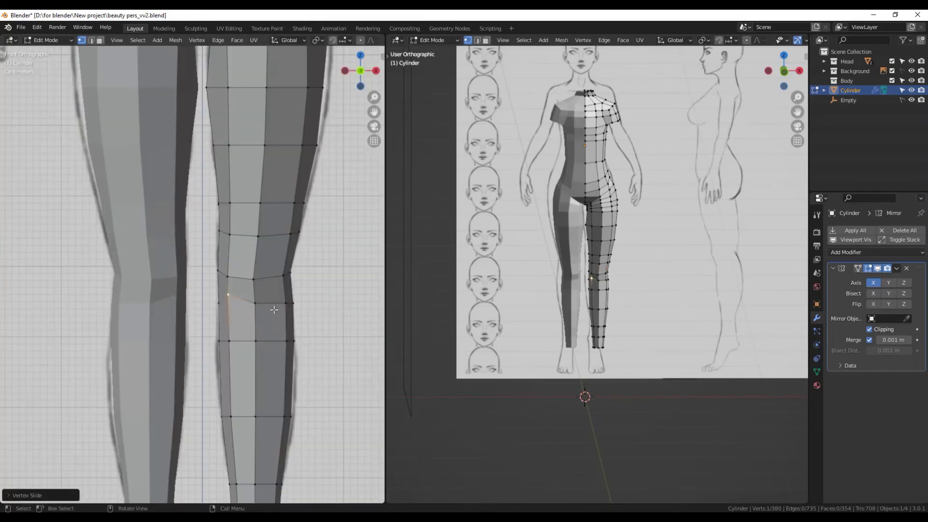
{"action": "left_click", "coordinate": [229, 235]}
{"action": "mouse_move", "coordinate": [229, 235]}
{"action": "middle_mouse_down"}
{"action": "mouse_move", "coordinate": [318, 234]}
{"action": "mouse_move", "coordinate": [244, 230]}
{"action": "mouse_move", "coordinate": [224, 218]}
{"action": "mouse_move", "coordinate": [273, 257]}
{"action": "middle_mouse_up"}
{"action": "left_click", "coordinate": [316, 237]}
{"action": "key", "text": "g"}
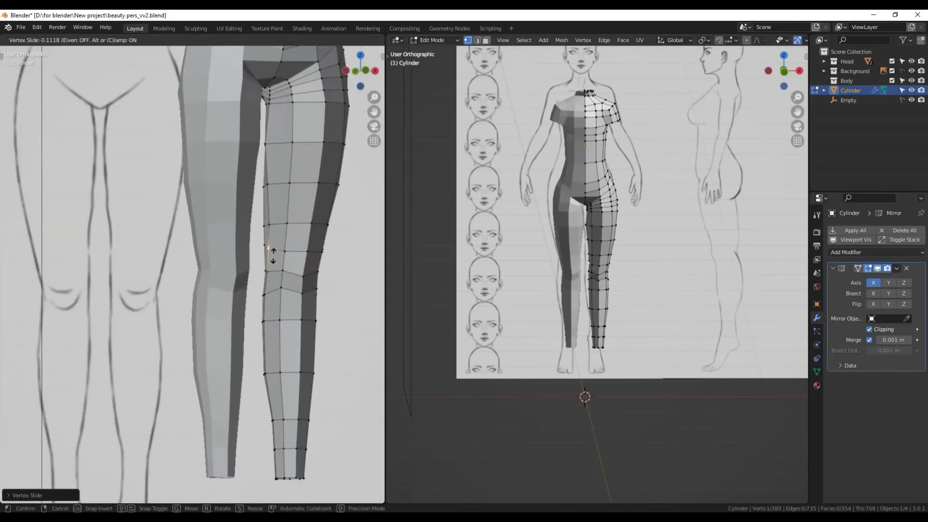
{"action": "left_click", "coordinate": [265, 248]}
- Inset the four kneecap faces and push them out along Z
{"action": "key", "text": "KP_1"}
{"action": "scroll", "coordinate": [257, 276], "scroll_direction": "up", "scroll_amount": 2}
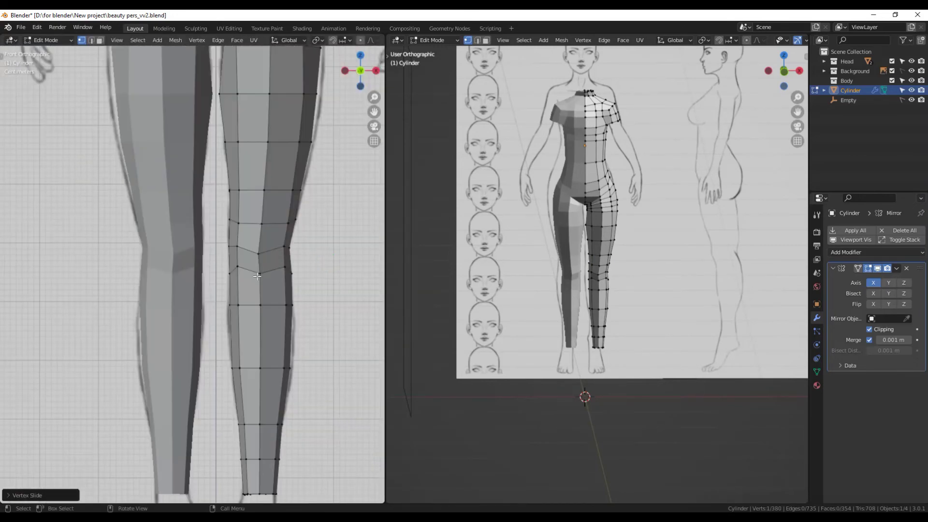
{"action": "key", "text": "Escape"}
{"action": "scroll", "coordinate": [270, 261], "scroll_direction": "up", "scroll_amount": 2}
{"action": "key", "text": "i"}
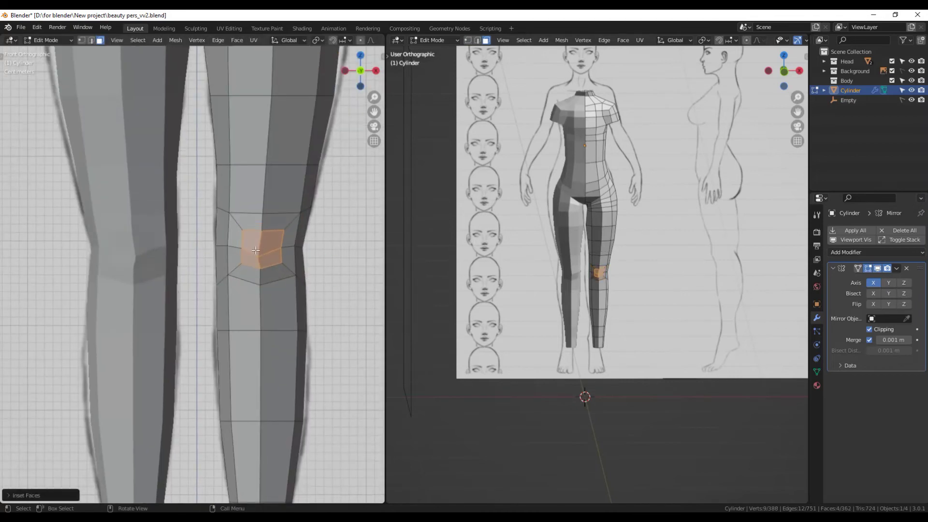
{"action": "key", "text": "KP_3"}
{"action": "scroll", "coordinate": [217, 251], "scroll_direction": "down", "scroll_amount": 2}
{"action": "key", "text": "alt+z"}
{"action": "scroll", "coordinate": [198, 252], "scroll_direction": "up", "scroll_amount": 2}
{"action": "key", "text": "g"}
{"action": "key", "text": "z"}
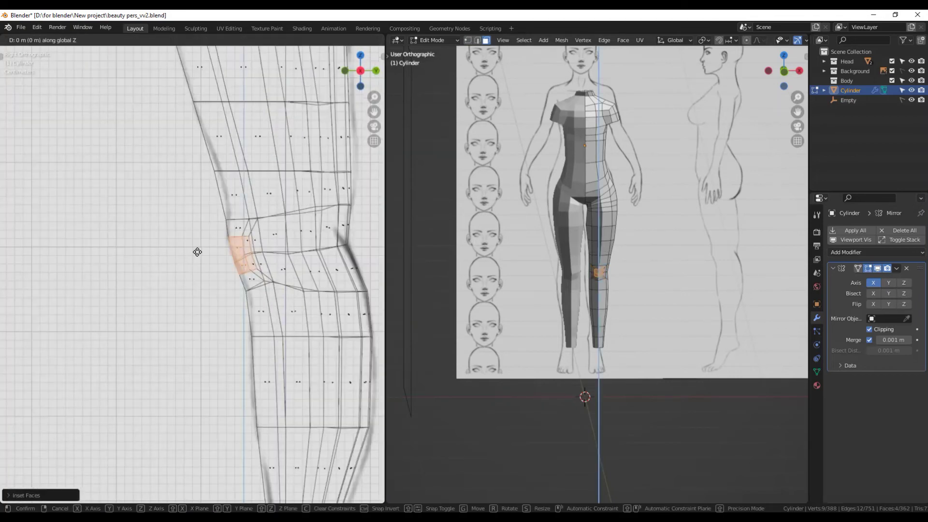
{"action": "left_click", "coordinate": [263, 263]}
{"action": "key", "text": "alt+z"}
- Move the kneecap's centre vertex and adjust the surrounding knee vertices
{"action": "middle_click_drag", "start_coordinate": [264, 263], "coordinate": [246, 268]}
{"action": "scroll", "coordinate": [246, 269], "scroll_direction": "up", "scroll_amount": 3}
{"action": "left_click", "coordinate": [246, 269]}
{"action": "key", "text": "KP_1"}
{"action": "left_click", "coordinate": [297, 287]}
{"action": "mouse_move", "coordinate": [296, 287]}
{"action": "middle_mouse_down"}
{"action": "mouse_move", "coordinate": [145, 294]}
{"action": "mouse_move", "coordinate": [274, 210]}
{"action": "middle_mouse_up"}
{"action": "left_click", "coordinate": [283, 286]}
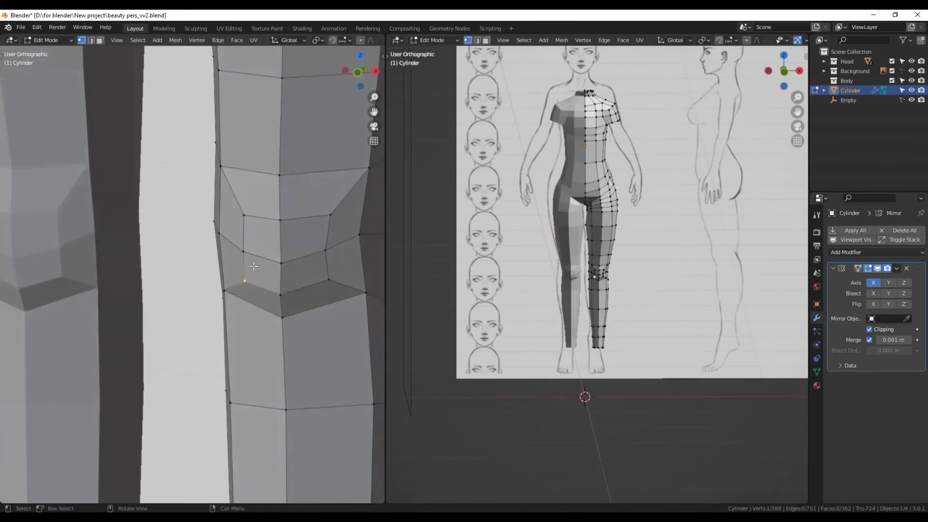
{"action": "middle_click_drag", "start_coordinate": [284, 286], "coordinate": [291, 229]}
{"action": "key", "text": "g"}
- Leave Edit Mode and smooth the body with a level-2 Subdivision Surface
{"action": "key", "text": "Tab"}
{"action": "scroll", "coordinate": [254, 283], "scroll_direction": "down", "scroll_amount": 5}
{"action": "key", "text": "ctrl+2"}
{"action": "scroll", "coordinate": [189, 294], "scroll_direction": "down", "scroll_amount": 3}
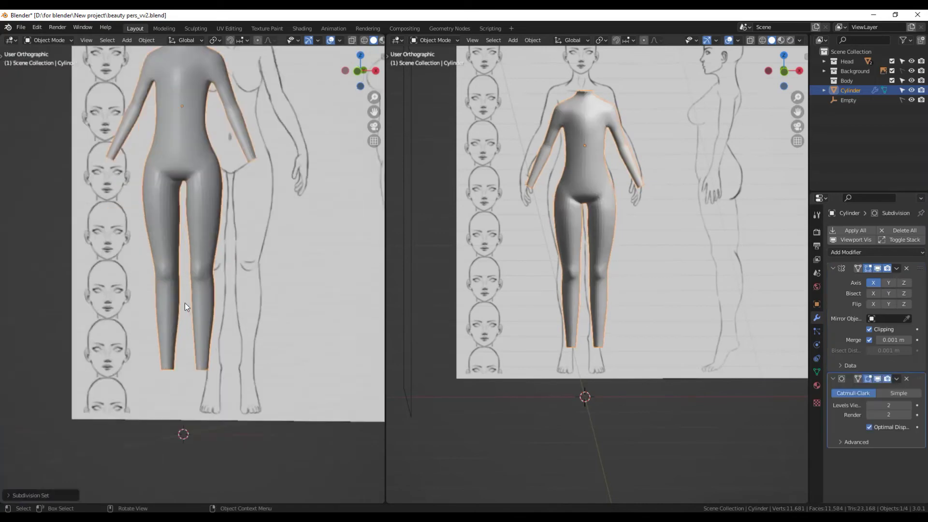
- Undo back to the unsmoothed mesh and orbit around the body to inspect it
{"action": "scroll", "coordinate": [269, 292], "scroll_direction": "up", "scroll_amount": 4}
{"action": "scroll", "coordinate": [224, 292], "scroll_direction": "up", "scroll_amount": 1}
{"action": "mouse_move", "coordinate": [225, 292]}
{"action": "middle_mouse_down"}
{"action": "mouse_move", "coordinate": [94, 304]}
{"action": "mouse_move", "coordinate": [204, 378]}
{"action": "mouse_move", "coordinate": [156, 368]}
{"action": "mouse_move", "coordinate": [175, 355]}
{"action": "middle_mouse_up"}
{"action": "key", "text": "ctrl+z"}
{"action": "key", "text": "ctrl+z"}
{"action": "key", "text": "Tab"}
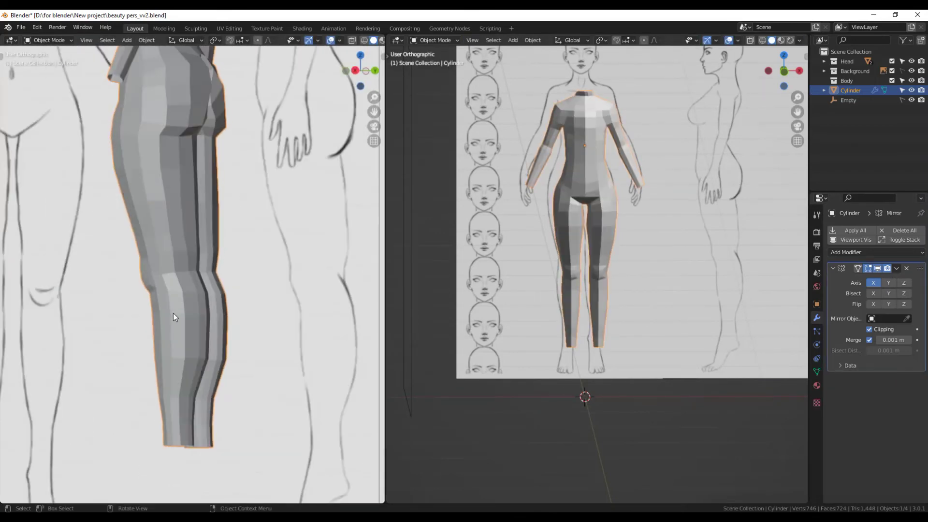
{"action": "scroll", "coordinate": [204, 298], "scroll_direction": "down", "scroll_amount": 3}
{"action": "middle_click_drag", "start_coordinate": [204, 298], "coordinate": [202, 293]}
{"action": "middle_click_drag", "start_coordinate": [584, 206], "coordinate": [626, 131]}
{"action": "scroll", "coordinate": [566, 230], "scroll_direction": "down", "scroll_amount": 3}
{"action": "scroll", "coordinate": [566, 230], "scroll_direction": "up", "scroll_amount": 3}
{"action": "mouse_move", "coordinate": [567, 230]}
{"action": "middle_mouse_down"}
{"action": "mouse_move", "coordinate": [636, 285]}
{"action": "mouse_move", "coordinate": [558, 295]}
{"action": "mouse_move", "coordinate": [667, 303]}
{"action": "mouse_move", "coordinate": [500, 305]}
{"action": "mouse_move", "coordinate": [595, 347]}
{"action": "mouse_move", "coordinate": [388, 349]}
{"action": "mouse_move", "coordinate": [726, 348]}
{"action": "mouse_move", "coordinate": [428, 344]}
{"action": "mouse_move", "coordinate": [587, 249]}
{"action": "mouse_move", "coordinate": [606, 218]}
{"action": "mouse_move", "coordinate": [516, 193]}
{"action": "middle_mouse_up"}
- Reapply level-2 subdivision, then nudge the hip and buttock vertices along Y
{"action": "key", "text": "ctrl+2"}
{"action": "scroll", "coordinate": [587, 249], "scroll_direction": "up", "scroll_amount": 3}
{"action": "key", "text": "Tab"}
{"action": "left_click_drag", "start_coordinate": [517, 194], "coordinate": [514, 197]}
{"action": "left_click", "coordinate": [521, 146]}
{"action": "middle_click_drag", "start_coordinate": [522, 146], "coordinate": [518, 197]}
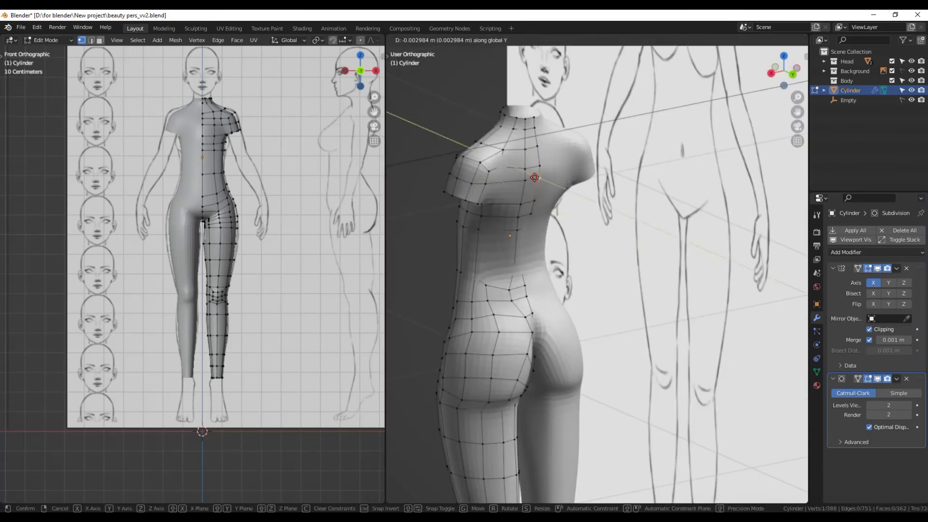
{"action": "mouse_move", "coordinate": [532, 148]}
{"action": "middle_mouse_down"}
{"action": "mouse_move", "coordinate": [586, 195]}
{"action": "mouse_move", "coordinate": [558, 228]}
{"action": "middle_mouse_up"}
{"action": "left_click", "coordinate": [586, 195]}
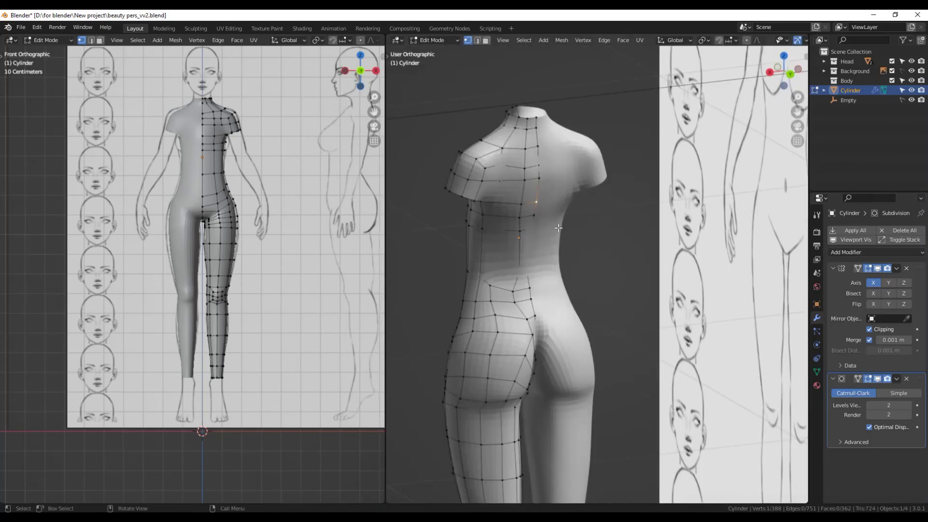
- Remove the Subdivision modifier and smooth the body at subdivision level 3 with Ctrl+3
{"action": "left_click", "coordinate": [907, 379]}
{"action": "scroll", "coordinate": [497, 269], "scroll_direction": "up", "scroll_amount": 3}
{"action": "mouse_move", "coordinate": [497, 269]}
{"action": "middle_mouse_down"}
{"action": "mouse_move", "coordinate": [566, 296]}
{"action": "mouse_move", "coordinate": [488, 292]}
{"action": "mouse_move", "coordinate": [526, 303]}
{"action": "middle_mouse_up"}
{"action": "key", "text": "2"}
{"action": "scroll", "coordinate": [489, 293], "scroll_direction": "down", "scroll_amount": 5}
{"action": "key", "text": "Tab"}
{"action": "key", "text": "ctrl+3"}
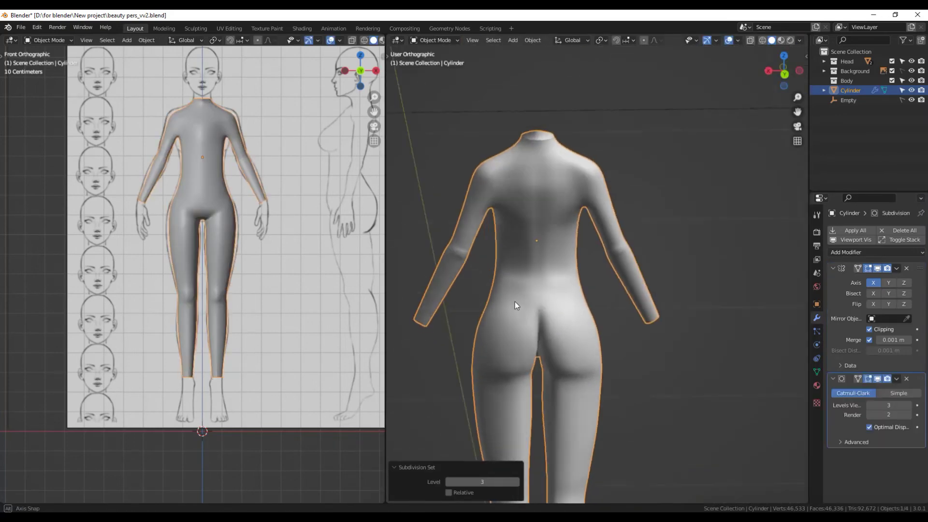
- In vertex mode, slide a vertex at the side of the knee by a 0.250 factor
{"action": "scroll", "coordinate": [539, 287], "scroll_direction": "up", "scroll_amount": 2}
{"action": "scroll", "coordinate": [639, 310], "scroll_direction": "up", "scroll_amount": 2}
{"action": "mouse_move", "coordinate": [640, 309]}
{"action": "middle_mouse_down"}
{"action": "mouse_move", "coordinate": [654, 306]}
{"action": "mouse_move", "coordinate": [627, 305]}
{"action": "mouse_move", "coordinate": [698, 308]}
{"action": "middle_mouse_up"}
{"action": "scroll", "coordinate": [626, 305], "scroll_direction": "down", "scroll_amount": 3}
{"action": "mouse_move", "coordinate": [621, 297]}
{"action": "middle_mouse_down"}
{"action": "mouse_move", "coordinate": [619, 280]}
{"action": "mouse_move", "coordinate": [653, 280]}
{"action": "mouse_move", "coordinate": [574, 282]}
{"action": "middle_mouse_up"}
{"action": "key", "text": "Tab"}
{"action": "scroll", "coordinate": [591, 314], "scroll_direction": "up", "scroll_amount": 3}
{"action": "scroll", "coordinate": [591, 315], "scroll_direction": "up", "scroll_amount": 5}
{"action": "key", "text": "1"}
{"action": "left_click", "coordinate": [501, 236]}
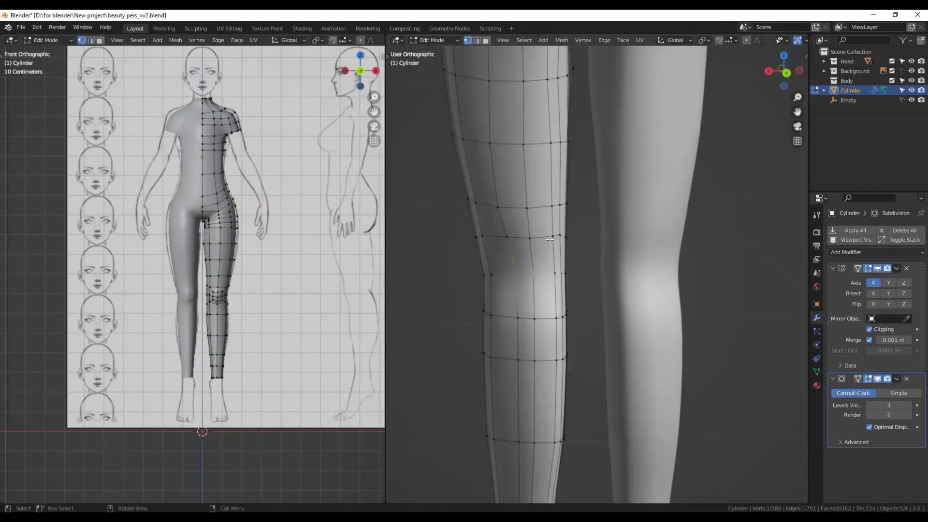
{"action": "left_click", "coordinate": [537, 317]}
- Move two knee vertices to start shaping a defined knee
{"action": "left_click_drag", "start_coordinate": [543, 242], "coordinate": [549, 243]}
{"action": "middle_click_drag", "start_coordinate": [549, 242], "coordinate": [552, 251]}
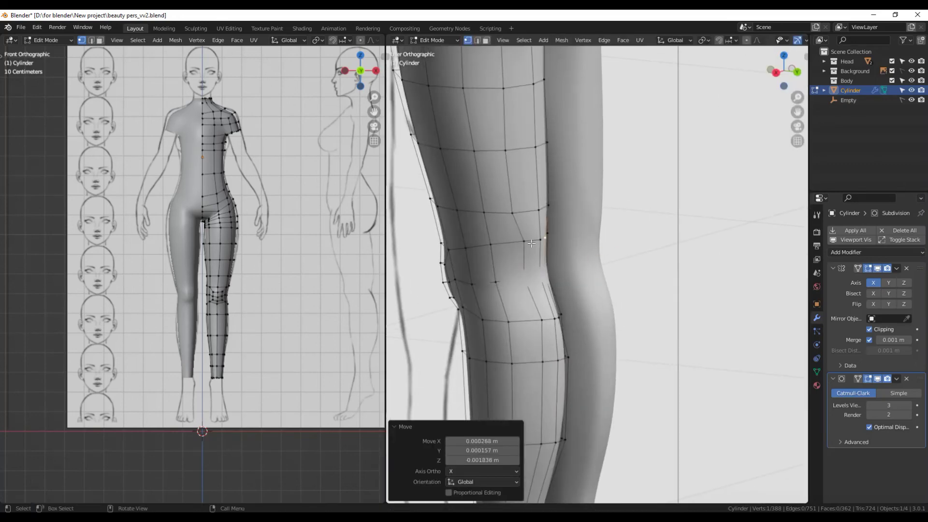
{"action": "mouse_move", "coordinate": [522, 218]}
{"action": "middle_mouse_down"}
{"action": "mouse_move", "coordinate": [561, 213]}
{"action": "mouse_move", "coordinate": [541, 303]}
{"action": "mouse_move", "coordinate": [472, 244]}
{"action": "mouse_move", "coordinate": [550, 278]}
{"action": "mouse_move", "coordinate": [610, 269]}
{"action": "middle_mouse_up"}
{"action": "key", "text": "g"}
{"action": "left_click", "coordinate": [567, 297]}
{"action": "left_click_drag", "start_coordinate": [610, 269], "coordinate": [618, 266]}
{"action": "middle_click_drag", "start_coordinate": [619, 266], "coordinate": [539, 269]}
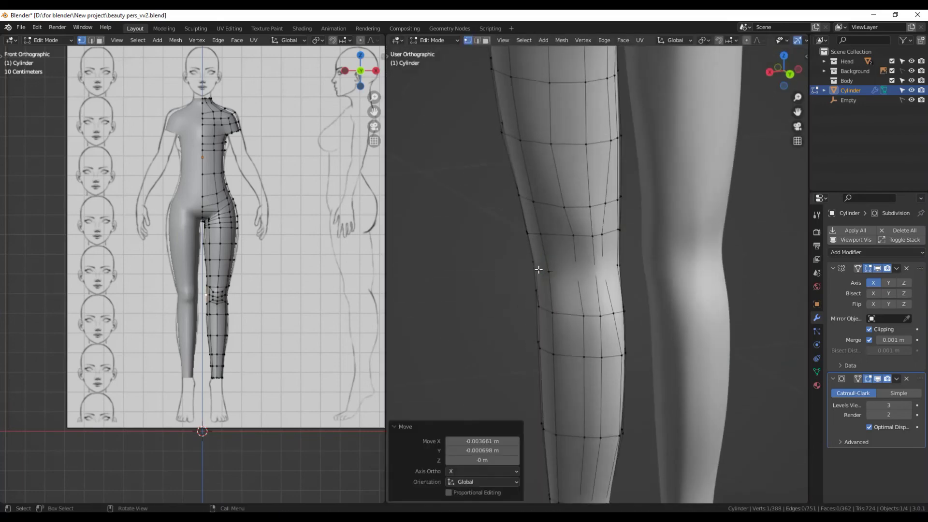
{"action": "left_click_drag", "start_coordinate": [539, 269], "coordinate": [541, 269]}
{"action": "middle_click_drag", "start_coordinate": [542, 268], "coordinate": [625, 257]}
{"action": "key", "text": "g"}
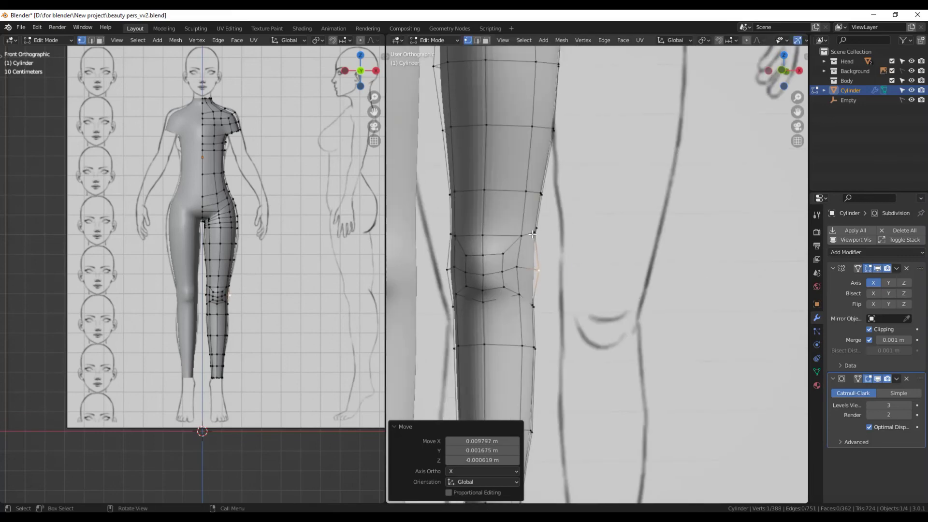
{"action": "left_click", "coordinate": [446, 299]}
- Nudge another knee vertex slightly from a more frontal leg angle
{"action": "middle_click_drag", "start_coordinate": [446, 300], "coordinate": [515, 272]}
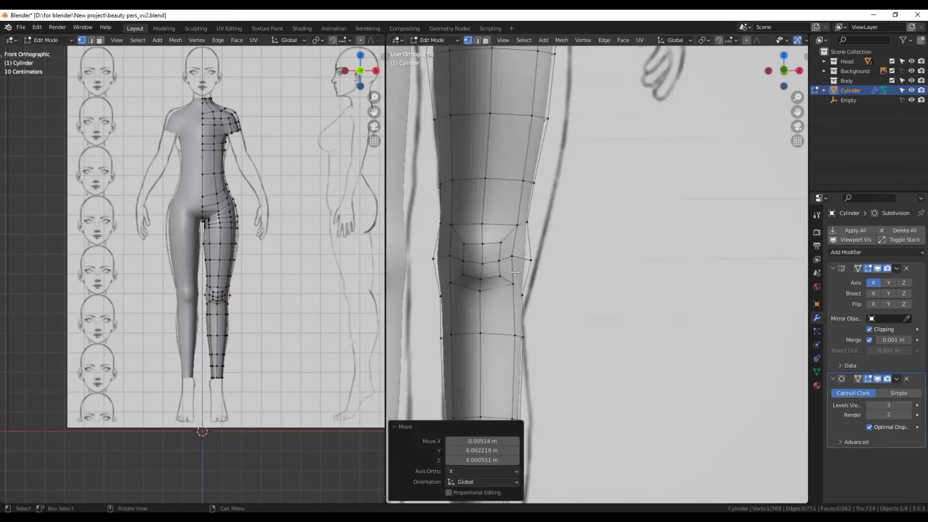
{"action": "mouse_move", "coordinate": [527, 304]}
{"action": "middle_mouse_down"}
{"action": "mouse_move", "coordinate": [529, 232]}
{"action": "mouse_move", "coordinate": [450, 238]}
{"action": "mouse_move", "coordinate": [472, 182]}
{"action": "mouse_move", "coordinate": [415, 231]}
{"action": "middle_mouse_up"}
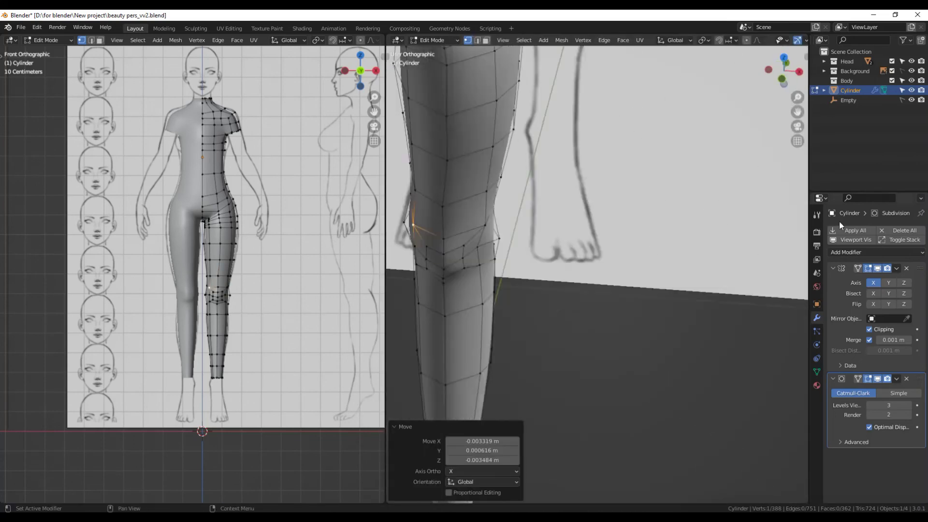
{"action": "mouse_move", "coordinate": [517, 176]}
{"action": "middle_mouse_down"}
{"action": "mouse_move", "coordinate": [513, 170]}
{"action": "mouse_move", "coordinate": [472, 196]}
{"action": "middle_mouse_up"}
{"action": "left_click_drag", "start_coordinate": [472, 196], "coordinate": [469, 193]}
{"action": "middle_click_drag", "start_coordinate": [469, 194], "coordinate": [477, 186]}
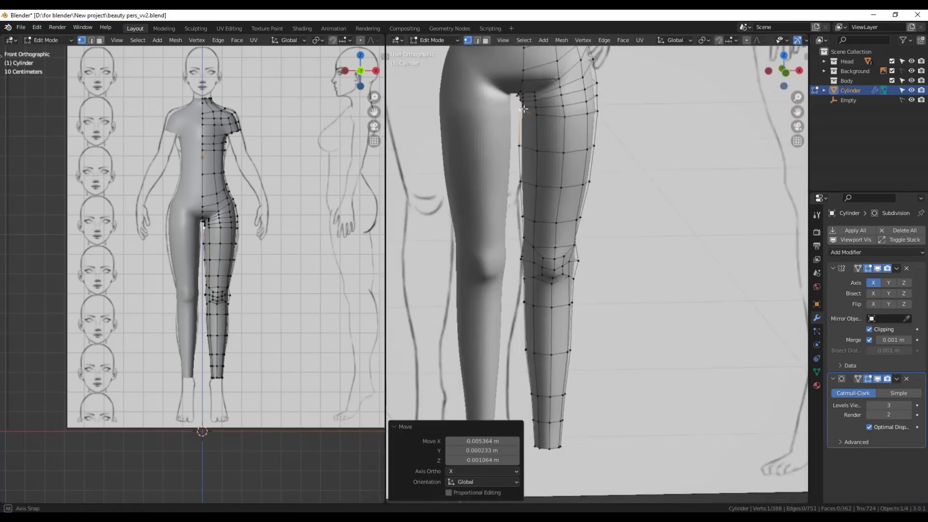
{"action": "scroll", "coordinate": [524, 109], "scroll_direction": "up", "scroll_amount": 5}
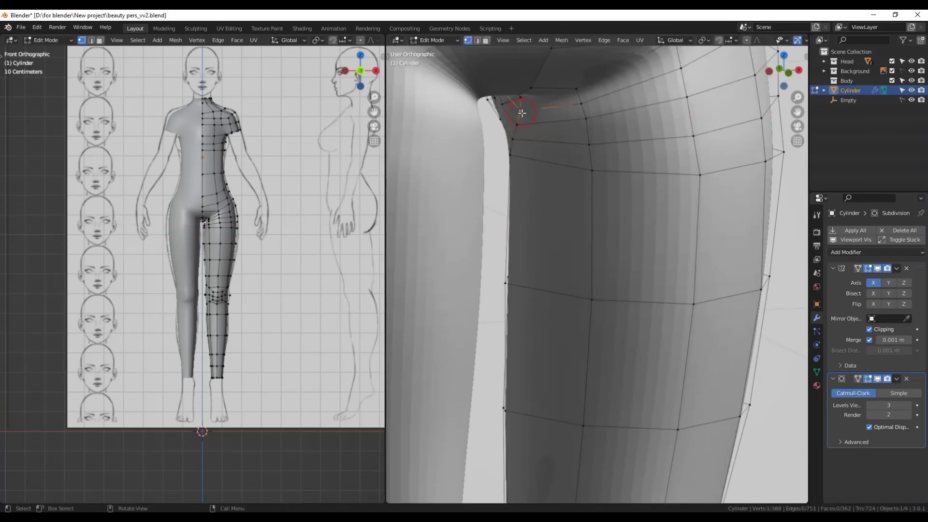
{"action": "scroll", "coordinate": [521, 114], "scroll_direction": "down", "scroll_amount": 5}
- Check the smoothed knee outside Edit Mode, then adjust one knee vertex once more
{"action": "key", "text": "Tab"}
{"action": "mouse_move", "coordinate": [520, 114]}
{"action": "middle_mouse_down"}
{"action": "mouse_move", "coordinate": [527, 306]}
{"action": "mouse_move", "coordinate": [482, 283]}
{"action": "mouse_move", "coordinate": [541, 223]}
{"action": "mouse_move", "coordinate": [532, 229]}
{"action": "middle_mouse_up"}
{"action": "key", "text": "Tab"}
{"action": "left_click_drag", "start_coordinate": [523, 242], "coordinate": [527, 245]}
{"action": "mouse_move", "coordinate": [527, 244]}
{"action": "middle_mouse_down"}
{"action": "mouse_move", "coordinate": [584, 256]}
{"action": "mouse_move", "coordinate": [530, 246]}
{"action": "mouse_move", "coordinate": [475, 253]}
{"action": "mouse_move", "coordinate": [480, 259]}
{"action": "mouse_move", "coordinate": [543, 209]}
{"action": "mouse_move", "coordinate": [485, 195]}
{"action": "middle_mouse_up"}
{"action": "left_click", "coordinate": [528, 244]}
{"action": "key", "text": "g"}
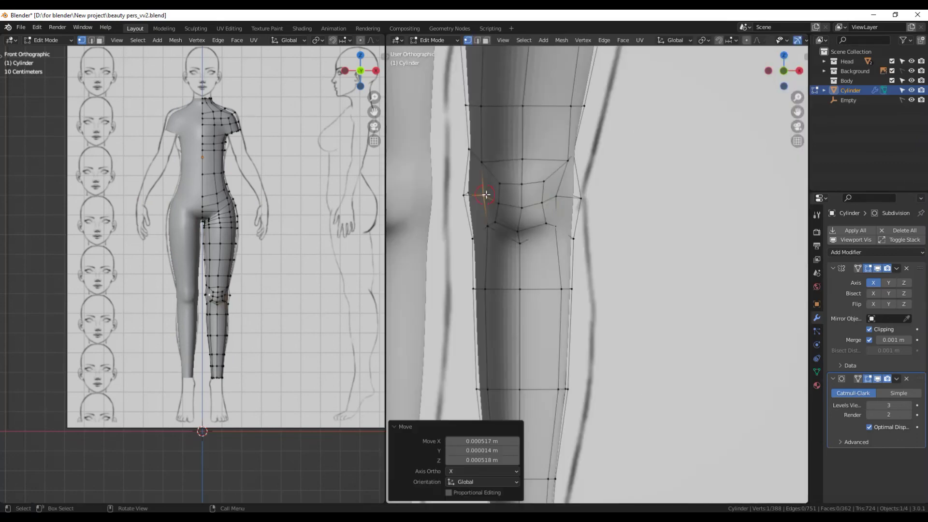
{"action": "right_click", "coordinate": [549, 184]}
{"action": "mouse_move", "coordinate": [548, 184]}
{"action": "middle_mouse_down"}
{"action": "mouse_move", "coordinate": [473, 263]}
{"action": "mouse_move", "coordinate": [482, 245]}
{"action": "mouse_move", "coordinate": [390, 263]}
{"action": "mouse_move", "coordinate": [499, 250]}
{"action": "mouse_move", "coordinate": [460, 229]}
{"action": "mouse_move", "coordinate": [545, 270]}
{"action": "mouse_move", "coordinate": [507, 283]}
{"action": "mouse_move", "coordinate": [586, 271]}
{"action": "mouse_move", "coordinate": [443, 271]}
{"action": "mouse_move", "coordinate": [619, 277]}
{"action": "middle_mouse_up"}
- Compare the edited and smoothed knee, ending in object mode with the finished body
{"action": "key", "text": "Tab"}
{"action": "scroll", "coordinate": [544, 270], "scroll_direction": "down", "scroll_amount": 5}
{"action": "scroll", "coordinate": [545, 270], "scroll_direction": "up", "scroll_amount": 2}
{"action": "key", "text": "Tab"}
{"action": "scroll", "coordinate": [507, 283], "scroll_direction": "up", "scroll_amount": 3}
{"action": "key", "text": "Tab"}
{"action": "scroll", "coordinate": [443, 271], "scroll_direction": "down", "scroll_amount": 3}
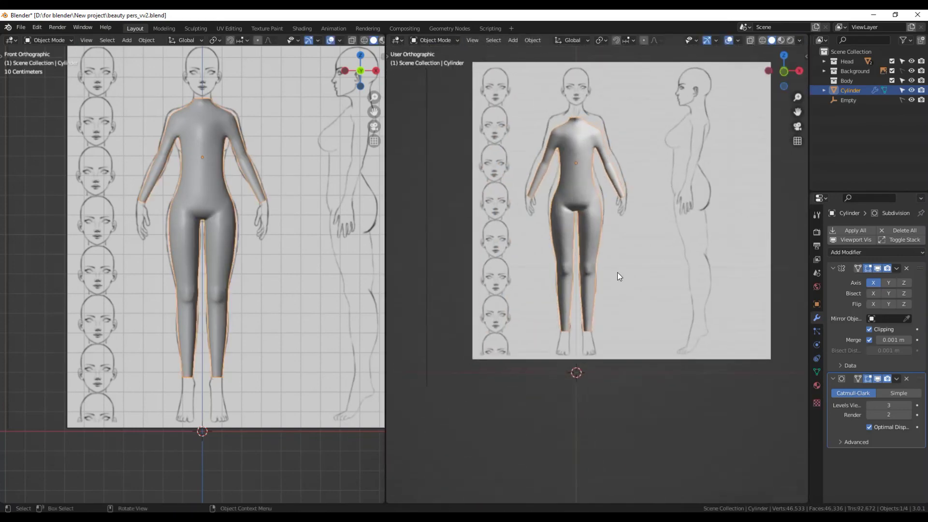
- Orbit around the finished headless smooth body to show its front, sides and back
{"action": "scroll", "coordinate": [617, 271], "scroll_direction": "up", "scroll_amount": 3}
{"action": "mouse_move", "coordinate": [605, 313]}
{"action": "middle_mouse_down"}
{"action": "mouse_move", "coordinate": [419, 321]}
{"action": "mouse_move", "coordinate": [492, 298]}
{"action": "mouse_move", "coordinate": [559, 362]}
{"action": "mouse_move", "coordinate": [569, 347]}
{"action": "mouse_move", "coordinate": [535, 350]}
{"action": "mouse_move", "coordinate": [556, 333]}
{"action": "mouse_move", "coordinate": [546, 283]}
{"action": "mouse_move", "coordinate": [656, 306]}
{"action": "middle_mouse_up"}
{"action": "scroll", "coordinate": [241, 326], "scroll_direction": "up", "scroll_amount": 1}
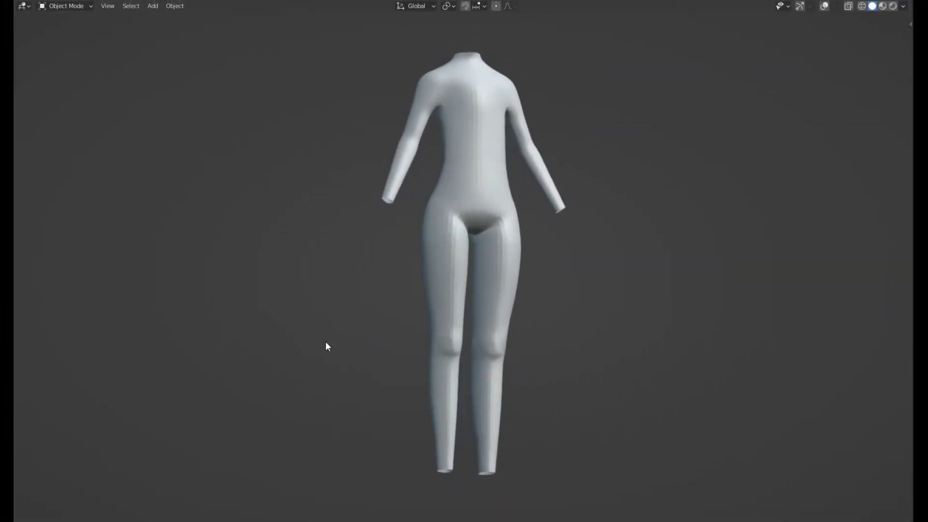
{"action": "mouse_move", "coordinate": [270, 344]}
{"action": "middle_mouse_down"}
{"action": "mouse_move", "coordinate": [203, 344]}
{"action": "mouse_move", "coordinate": [275, 343]}
{"action": "middle_mouse_up"}
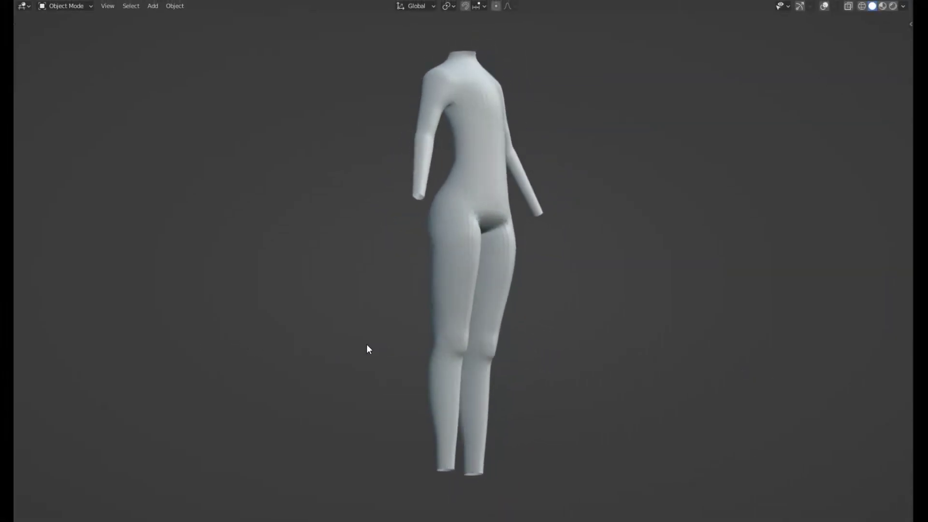
{"action": "middle_click_drag", "start_coordinate": [458, 352], "coordinate": [756, 358]}
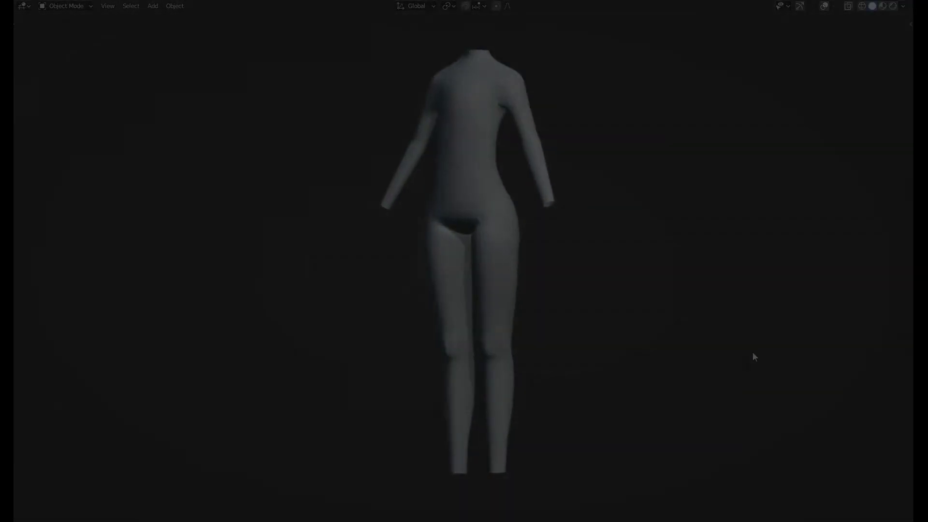